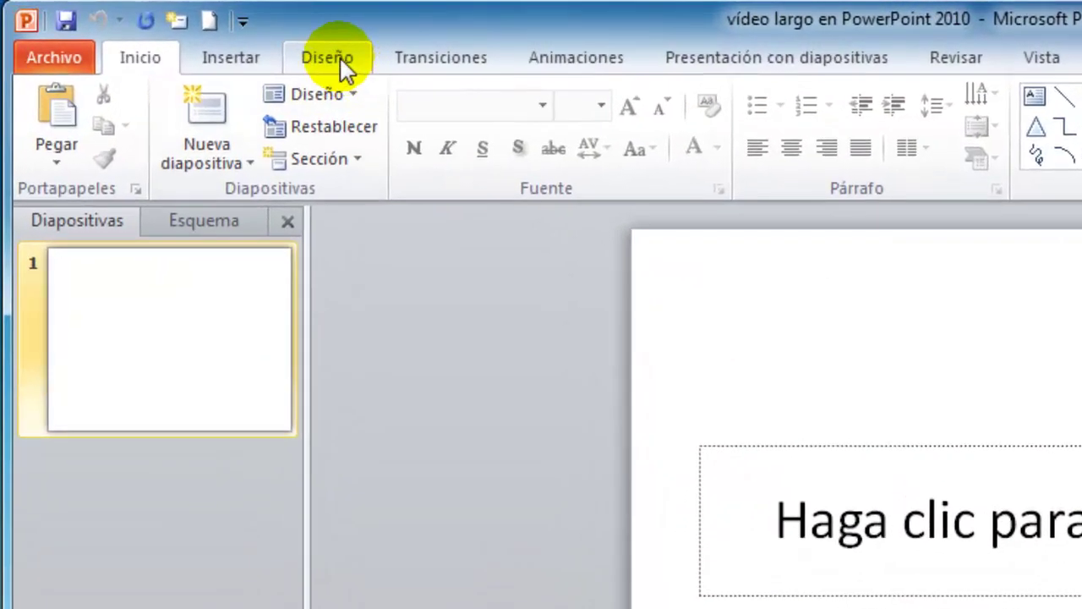
- Apply the solid black style from Estilos de fondo on the Diseño tab to the first slide
{"action": "left_click", "coordinate": [311, 54]}
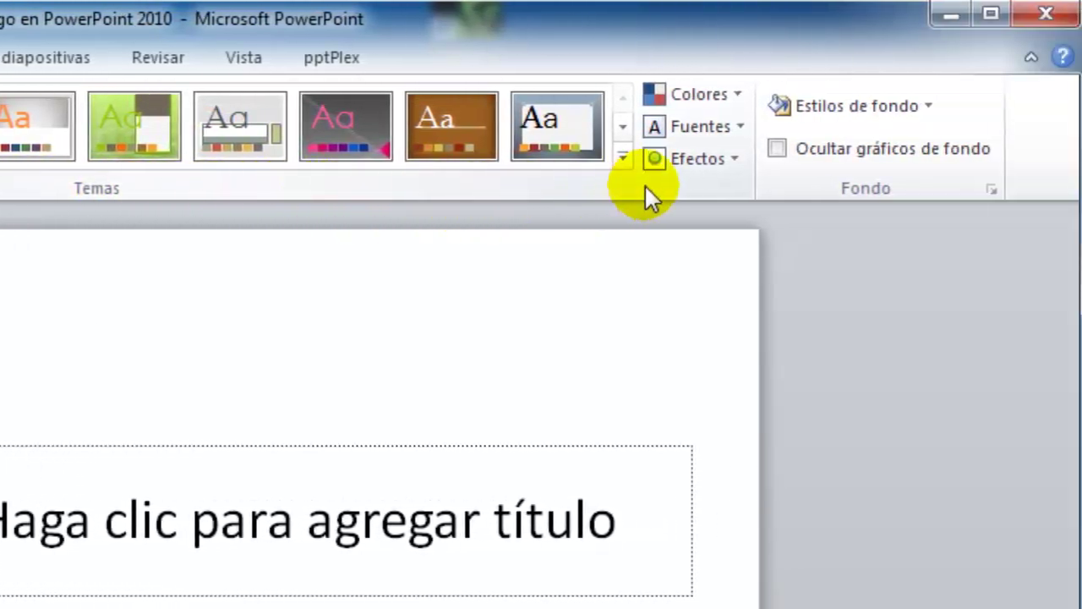
{"action": "left_click", "coordinate": [874, 104]}
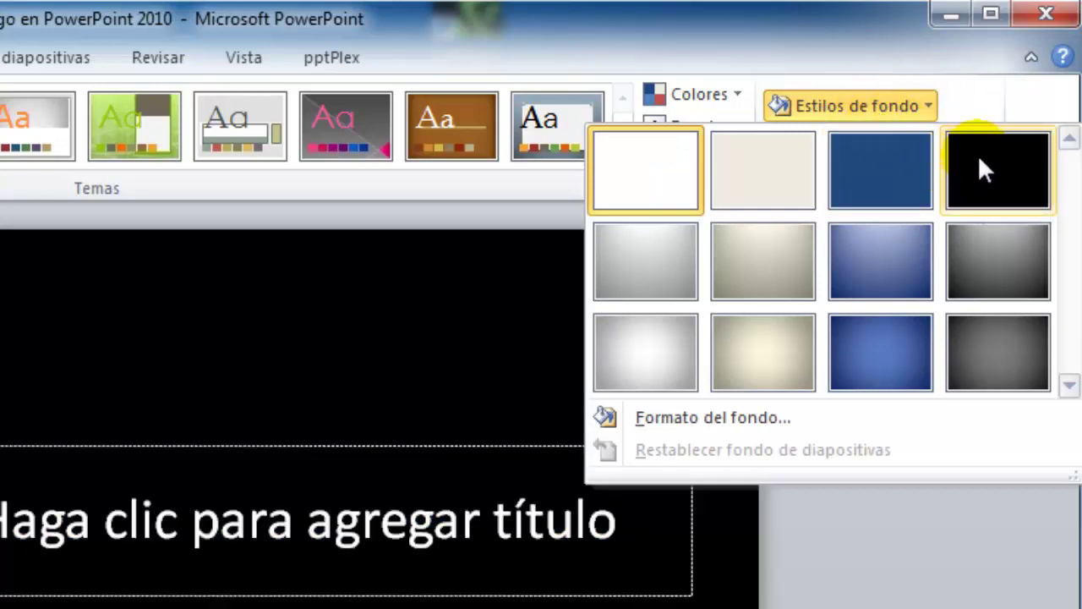
{"action": "left_click", "coordinate": [979, 161]}
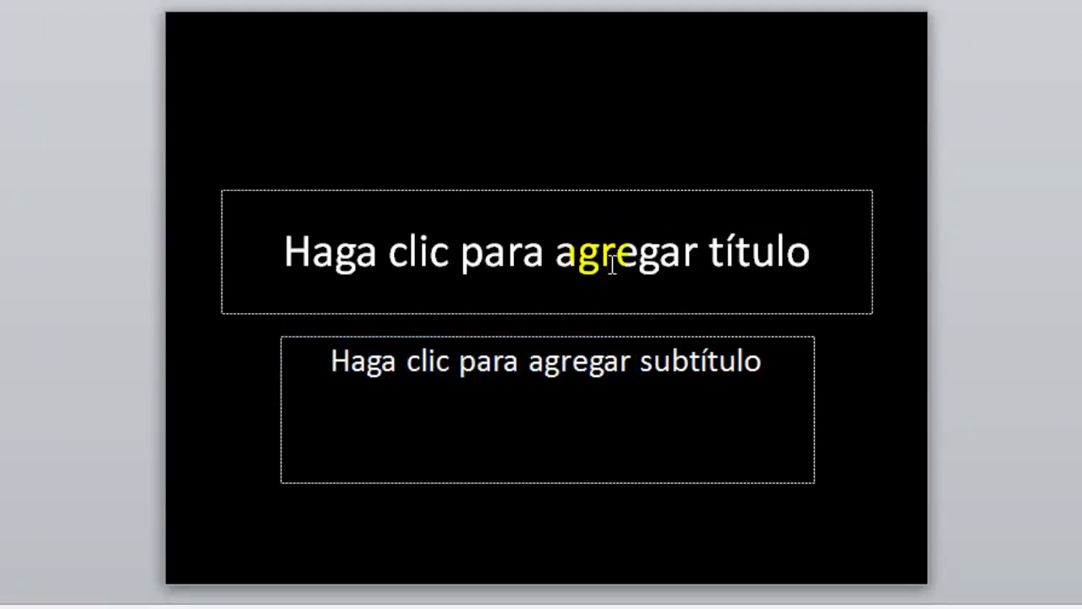
- Type the title 'Mis últimos viajes' in the title placeholder and select it
{"action": "left_click", "coordinate": [612, 263]}
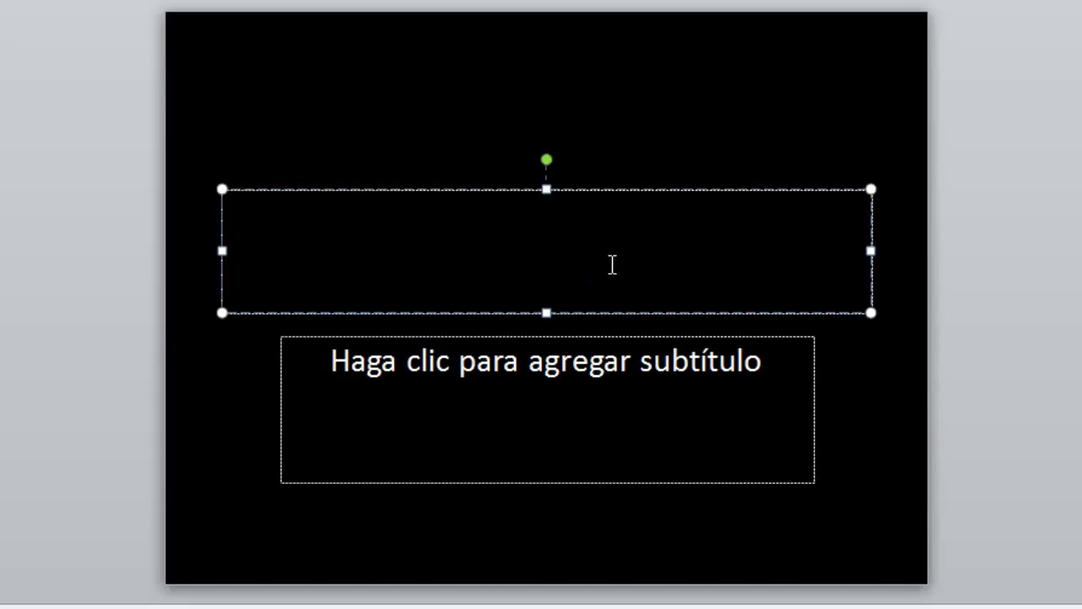
{"action": "type", "text": "Mis "}
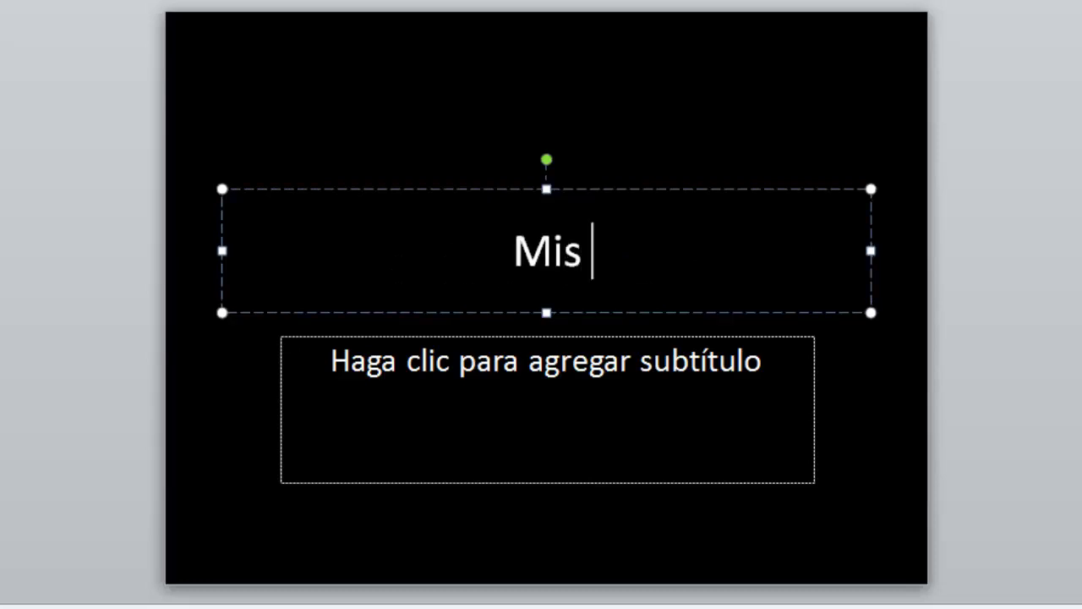
{"action": "type", "text": "últimos "}
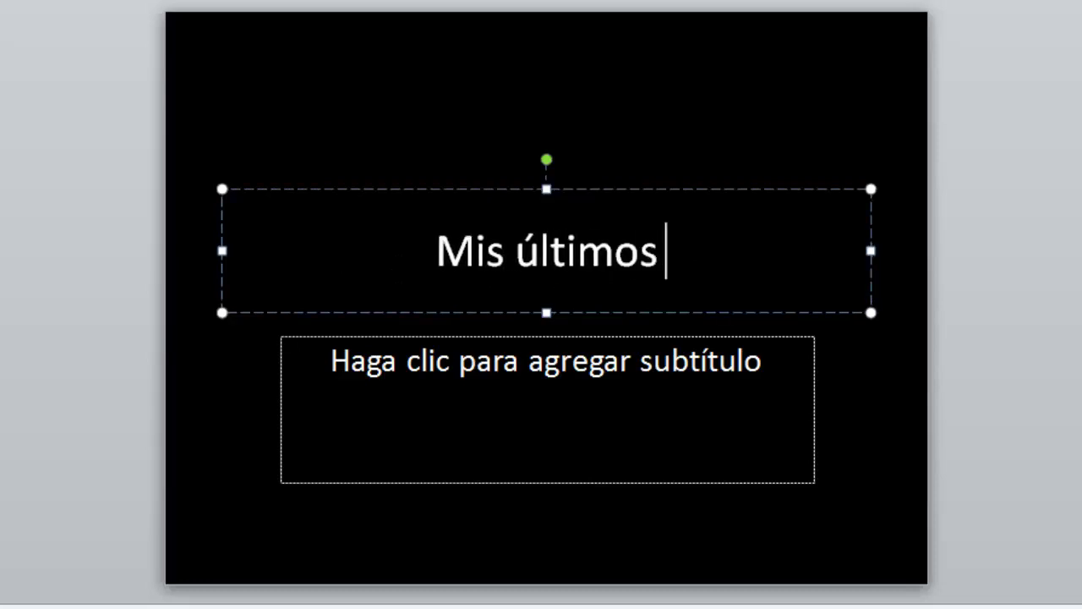
{"action": "type", "text": "viajes"}
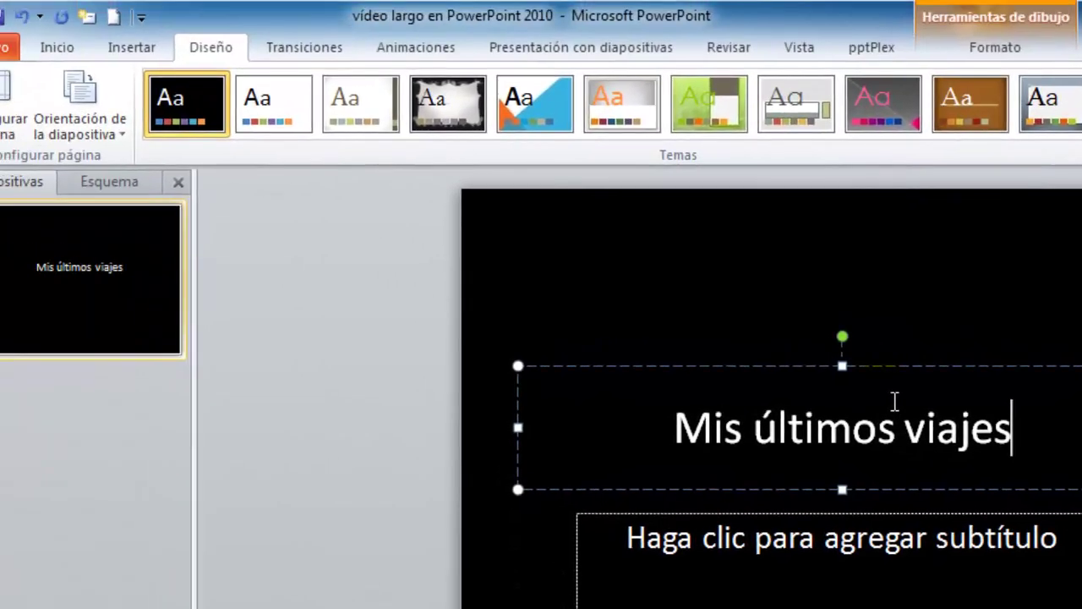
{"action": "left_click_drag", "start_coordinate": [1058, 438], "coordinate": [717, 436]}
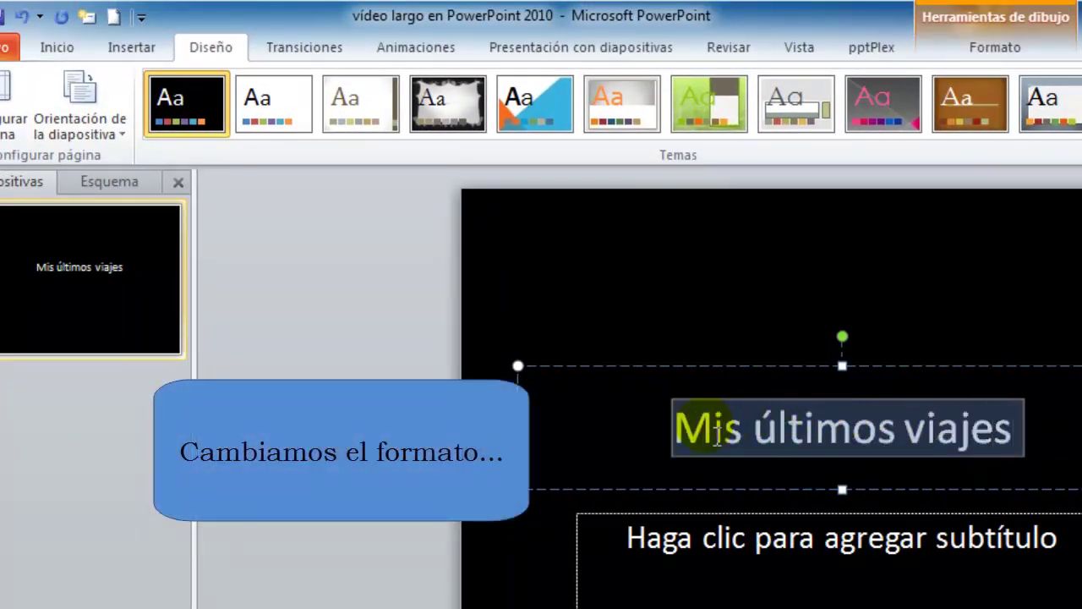
- Format the title in Bookman Old Style at 48 point, then select the title box
{"action": "left_click", "coordinate": [74, 49]}
{"action": "left_click", "coordinate": [389, 87]}
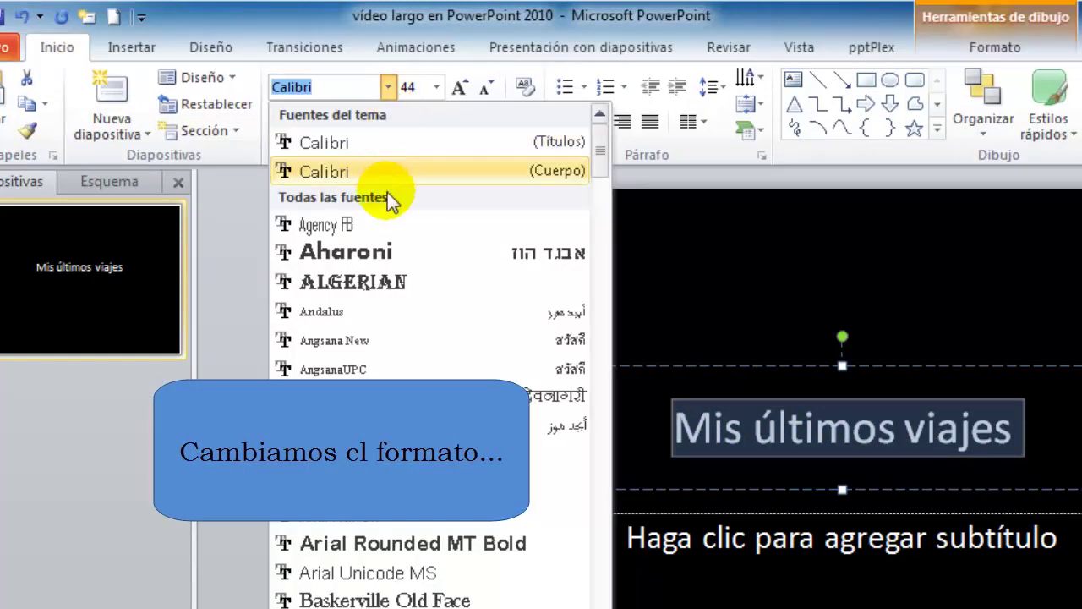
{"action": "scroll", "coordinate": [391, 296], "scroll_direction": "down", "scroll_amount": 4}
{"action": "scroll", "coordinate": [390, 296], "scroll_direction": "down", "scroll_amount": 2}
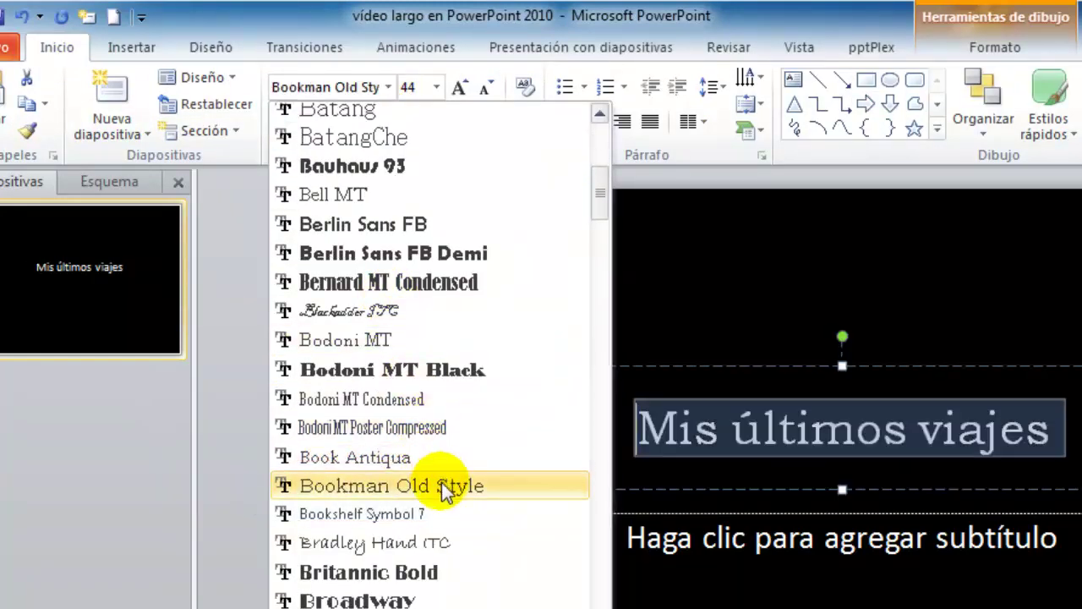
{"action": "left_click", "coordinate": [435, 485]}
{"action": "left_click", "coordinate": [457, 88]}
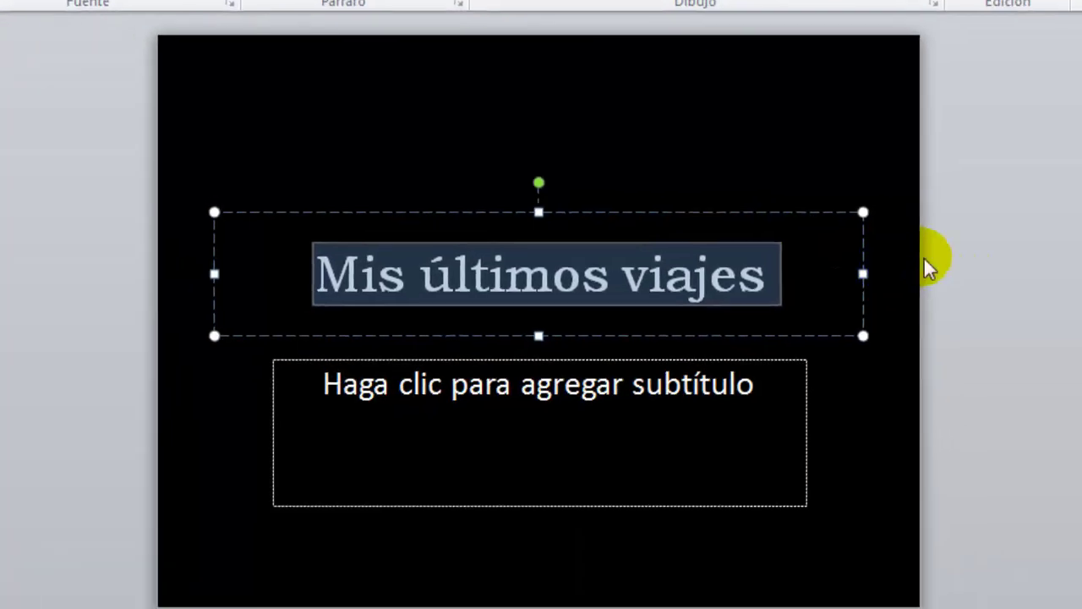
{"action": "left_click", "coordinate": [930, 264]}
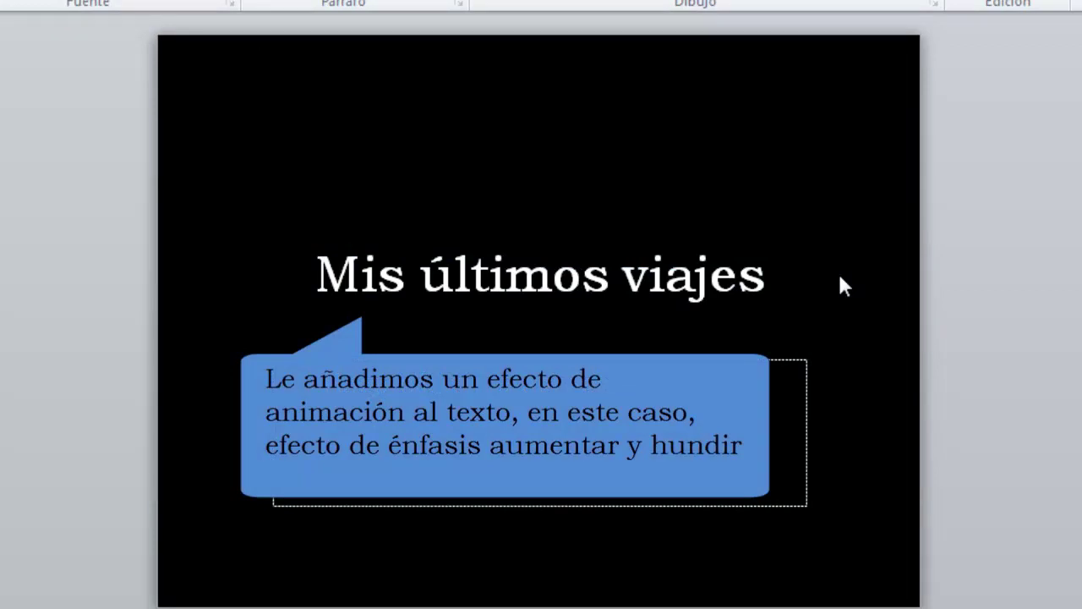
{"action": "left_click", "coordinate": [749, 279]}
{"action": "left_click", "coordinate": [731, 226]}
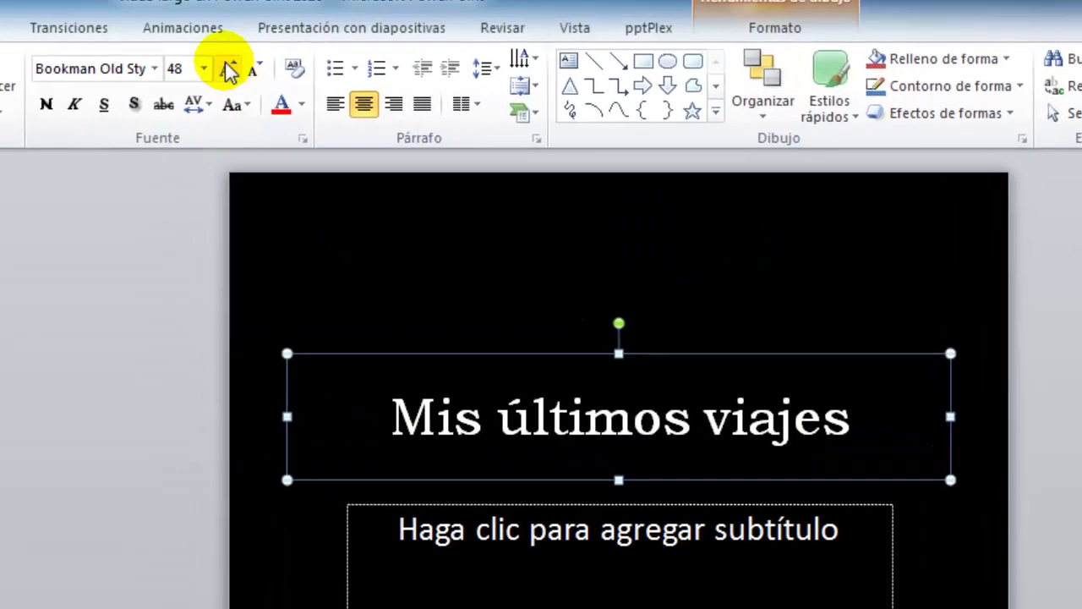
- Give the title the Aumentar y hundir animation, starting Con la anterior
{"action": "left_click", "coordinate": [227, 56]}
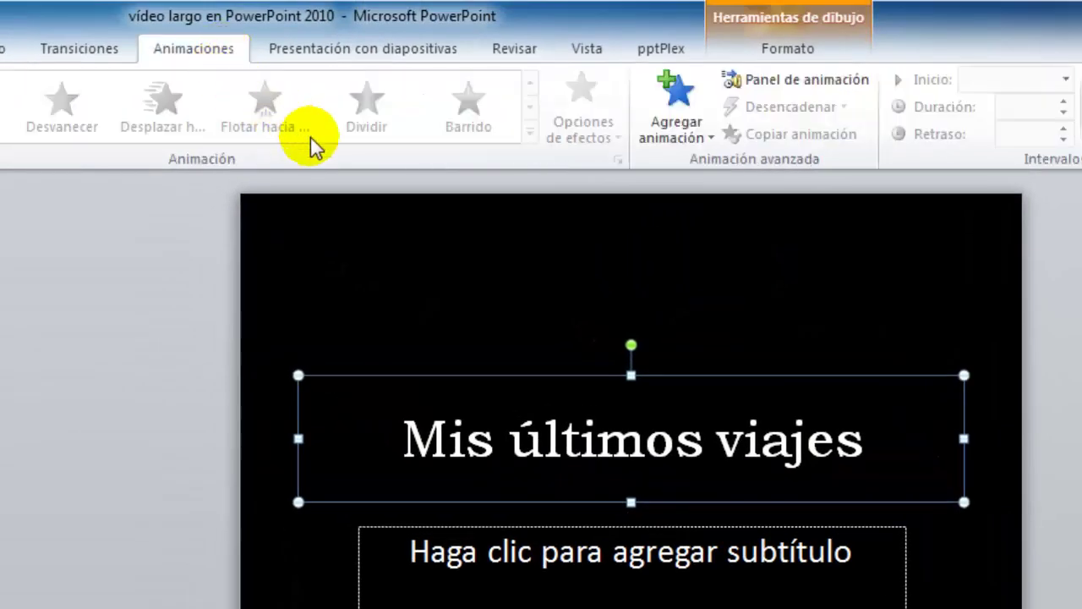
{"action": "left_click", "coordinate": [681, 131]}
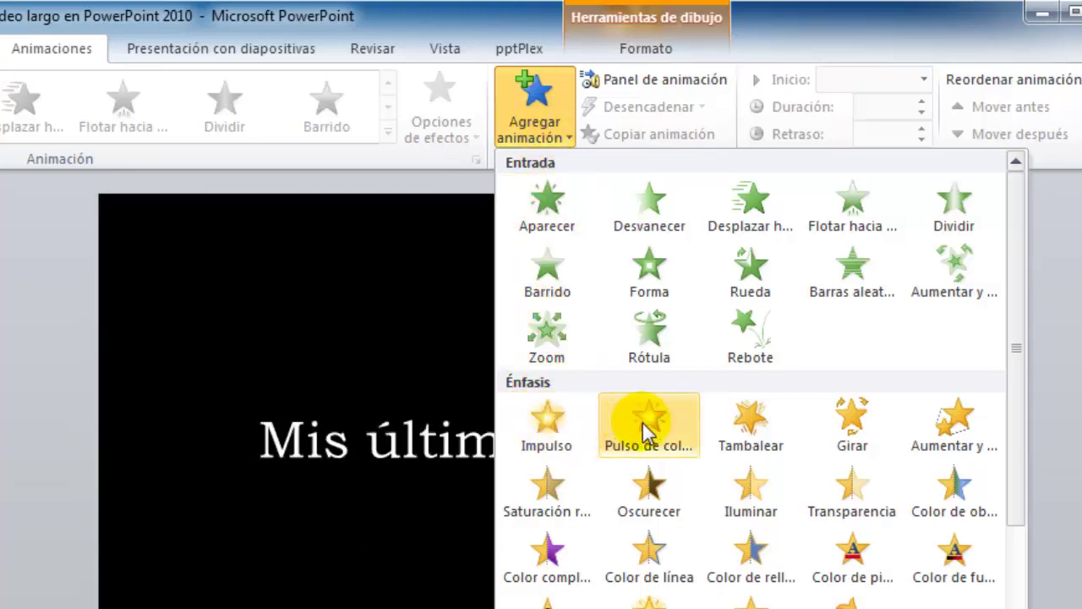
{"action": "left_click", "coordinate": [954, 428]}
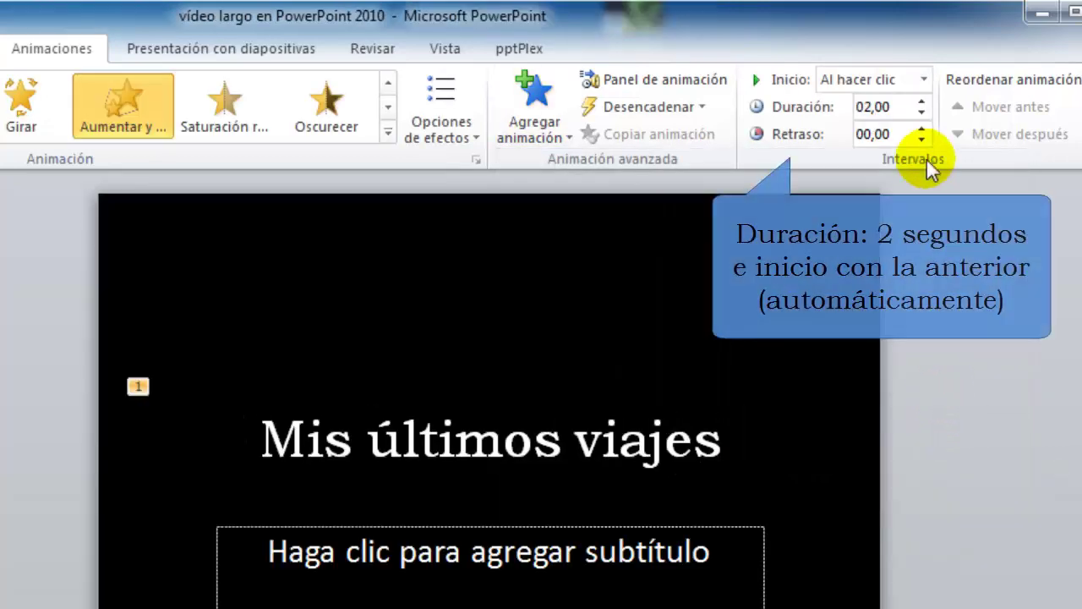
{"action": "left_click", "coordinate": [927, 80]}
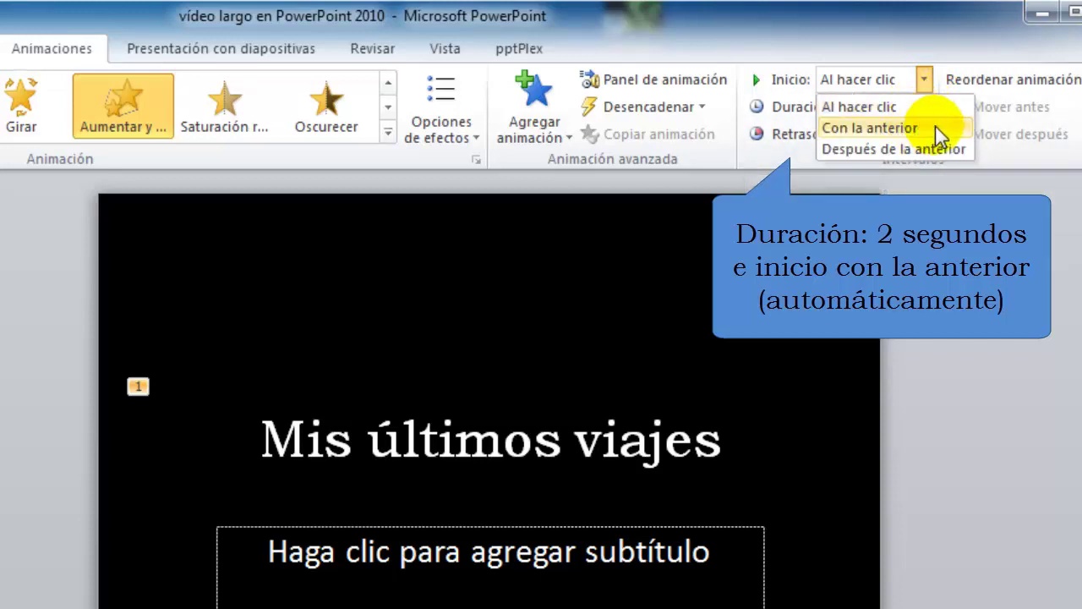
{"action": "left_click", "coordinate": [913, 127]}
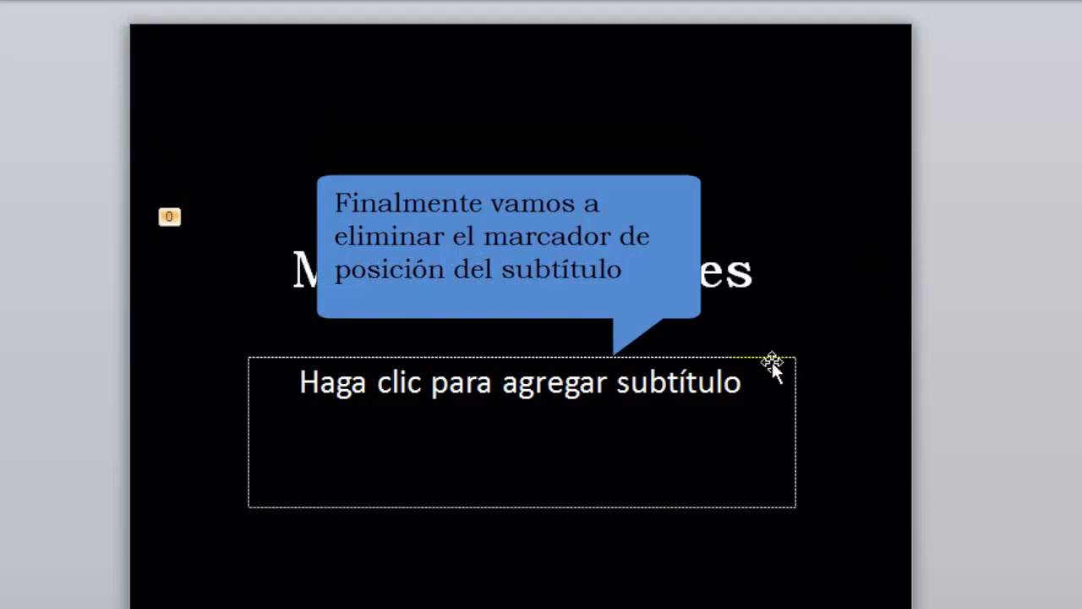
- Delete the empty subtitle placeholder, leaving only the animated title on the slide
{"action": "left_click", "coordinate": [770, 363]}
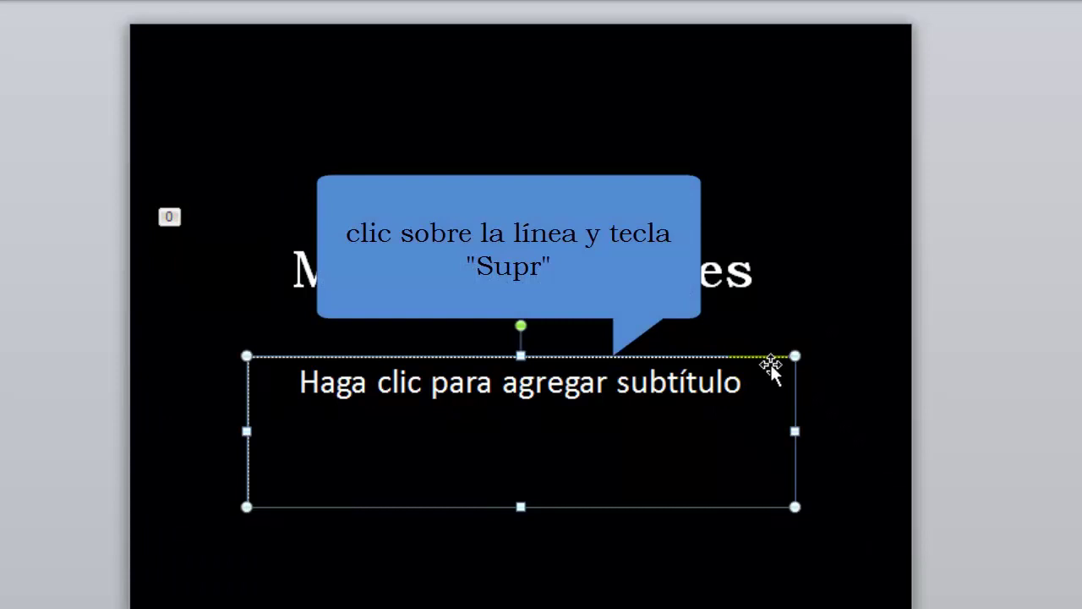
{"action": "key", "text": "Delete"}
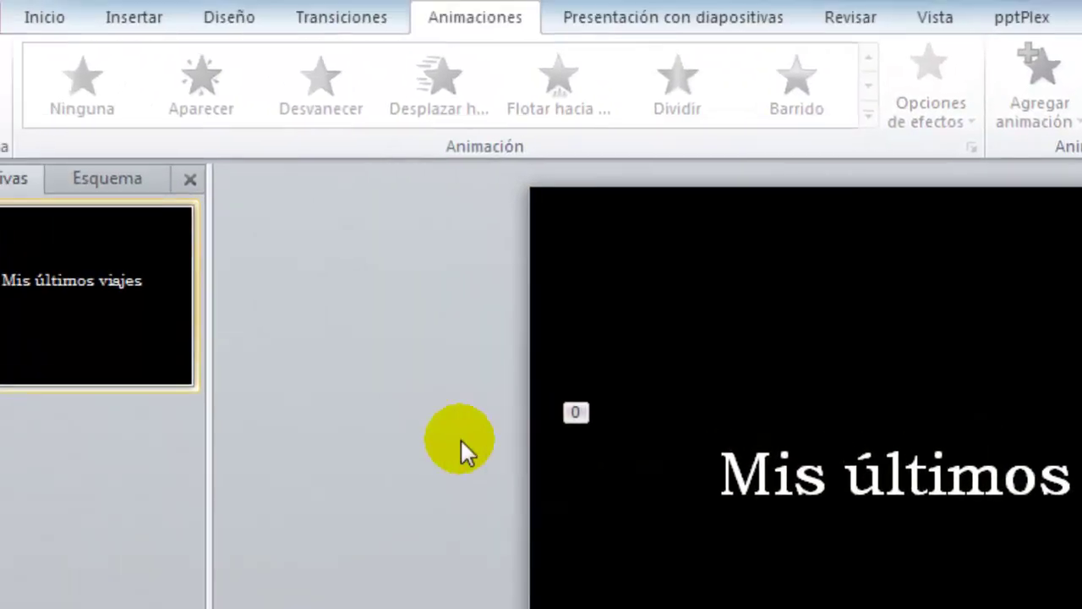
{"action": "left_click", "coordinate": [144, 60]}
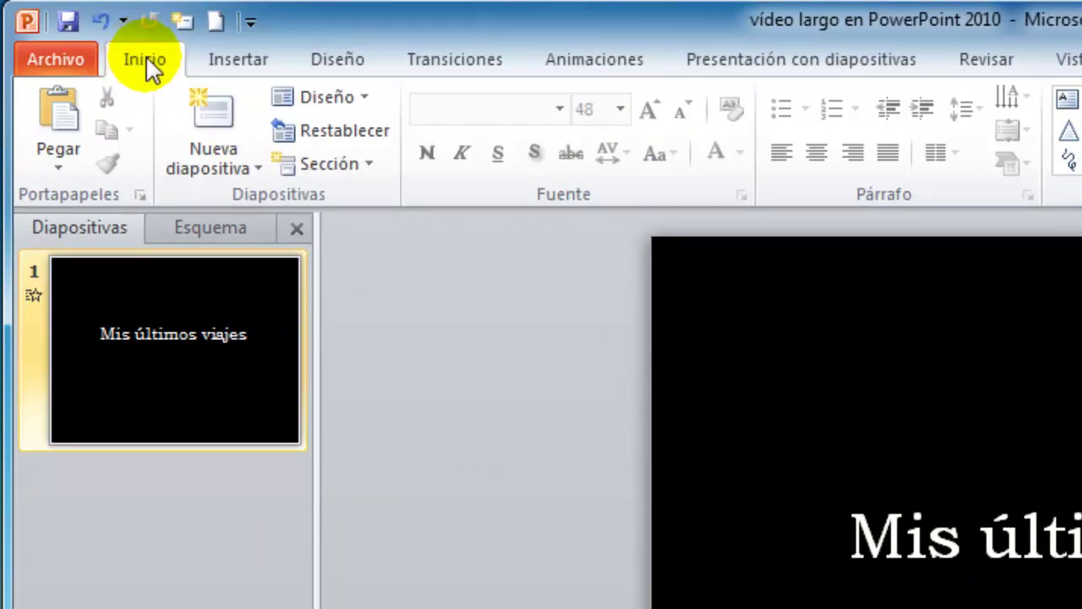
- Add a new slide and delete both its content and title placeholders
{"action": "left_click", "coordinate": [237, 107]}
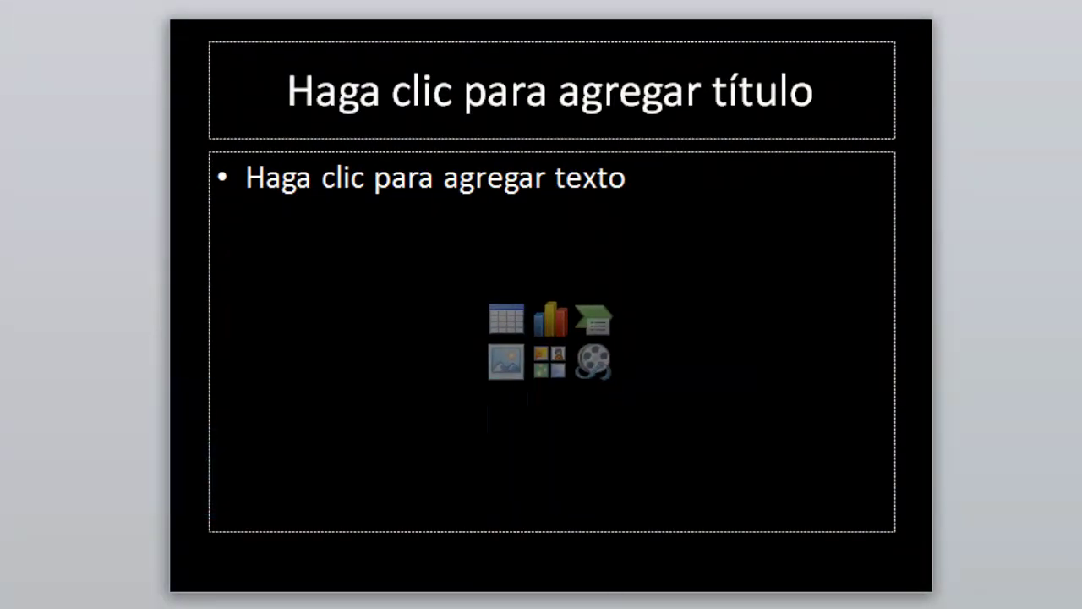
{"action": "left_click", "coordinate": [257, 162]}
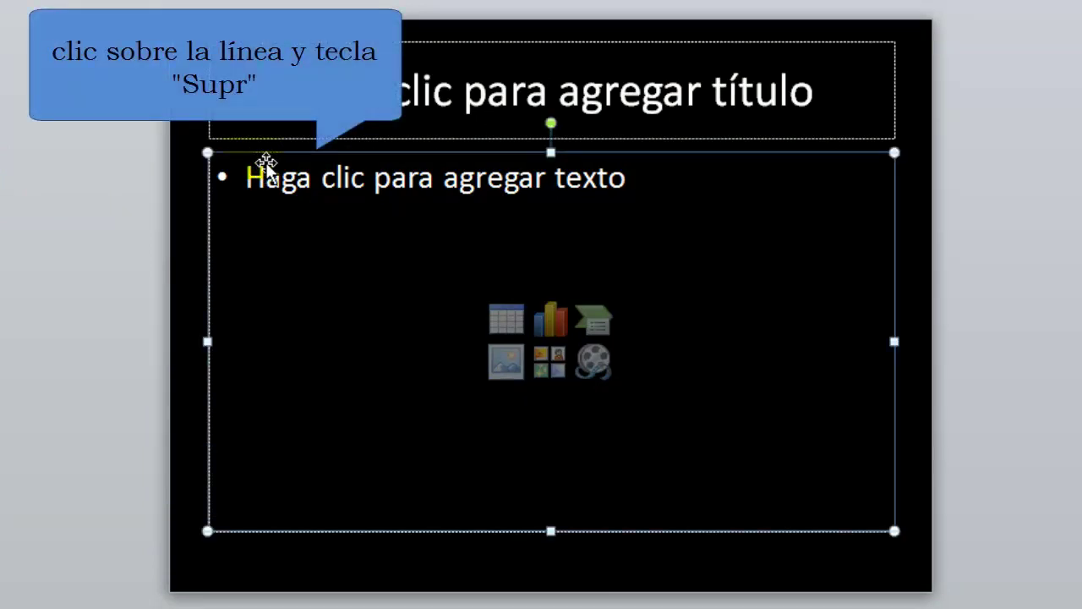
{"action": "key", "text": "Delete"}
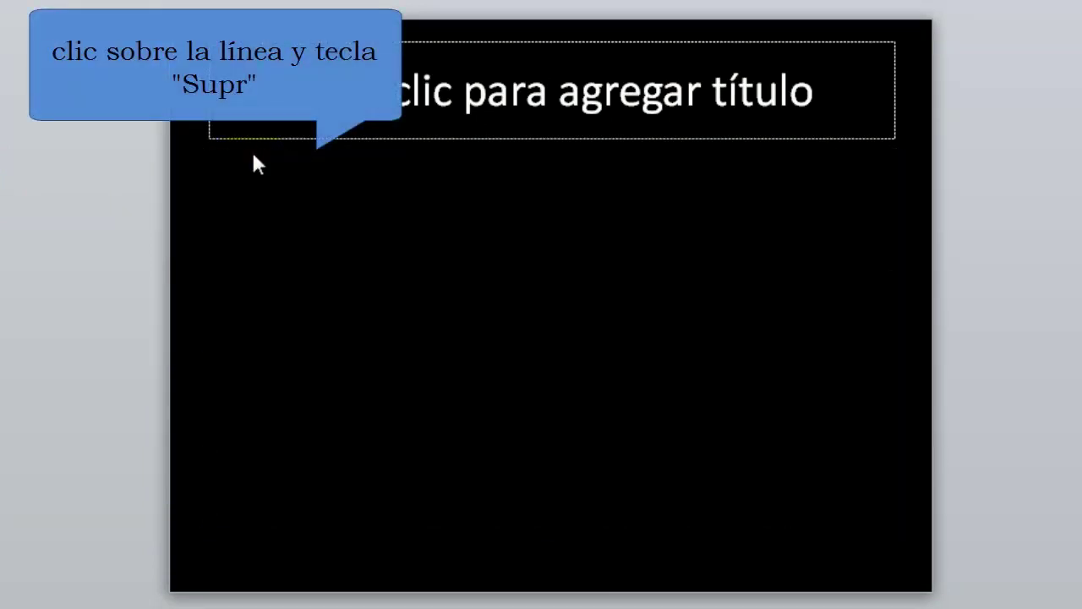
{"action": "left_click", "coordinate": [271, 152]}
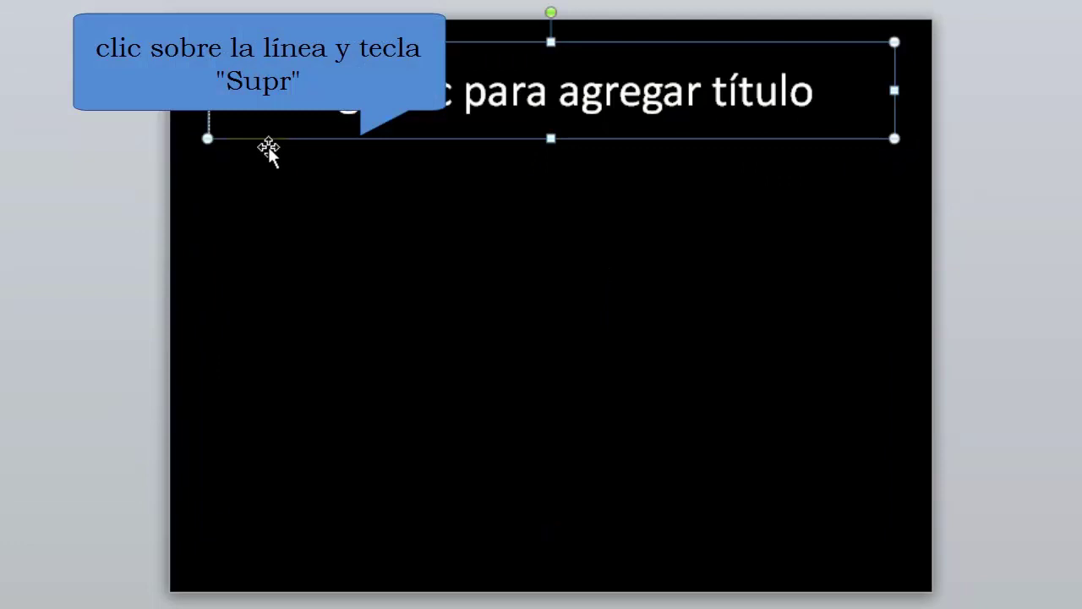
{"action": "key", "text": "Delete"}
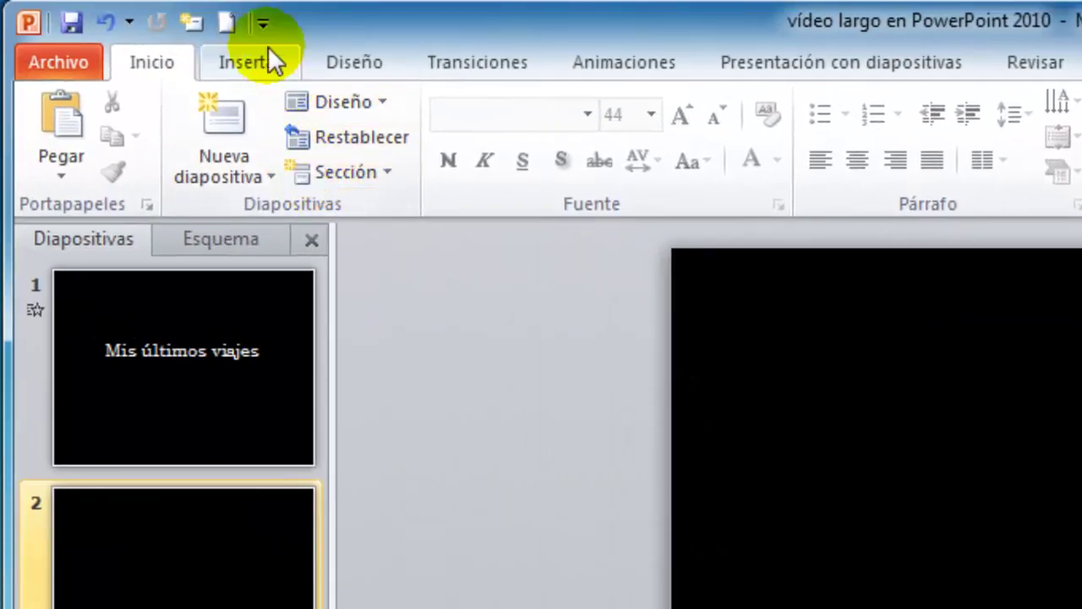
{"action": "left_click", "coordinate": [267, 46]}
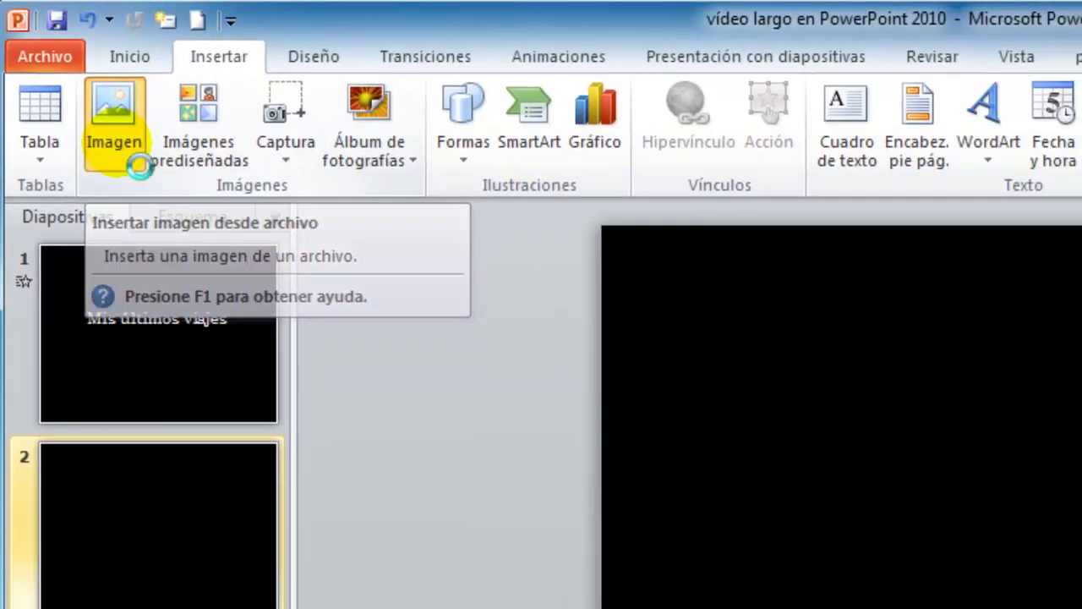
- Insert '1 Budapest parliament (Hungary)' from Descargas > fotos vídeo largo powerpoint
{"action": "left_click", "coordinate": [139, 157]}
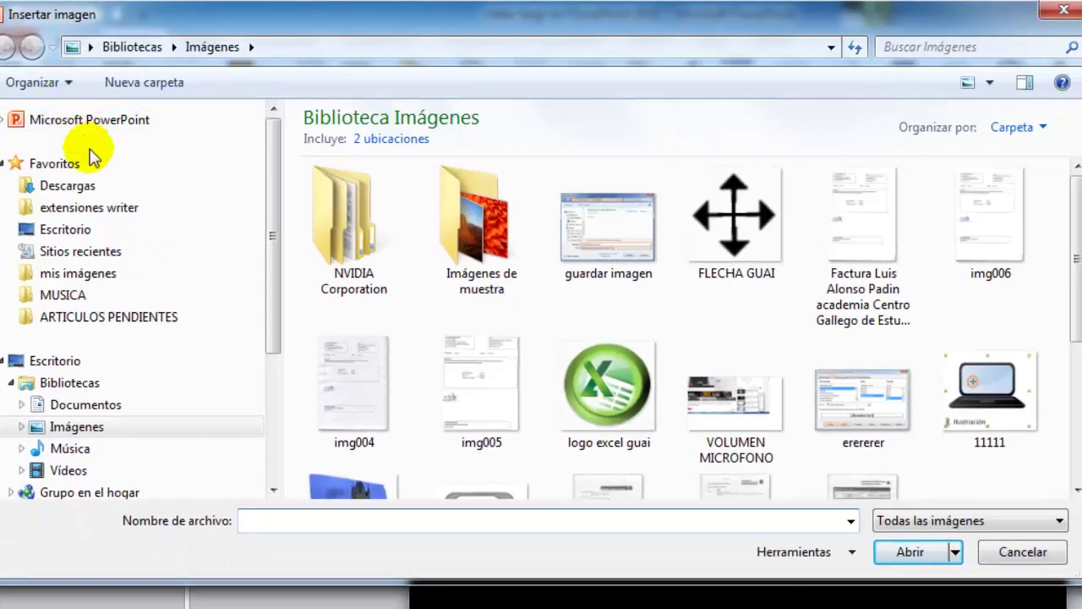
{"action": "left_click", "coordinate": [94, 191]}
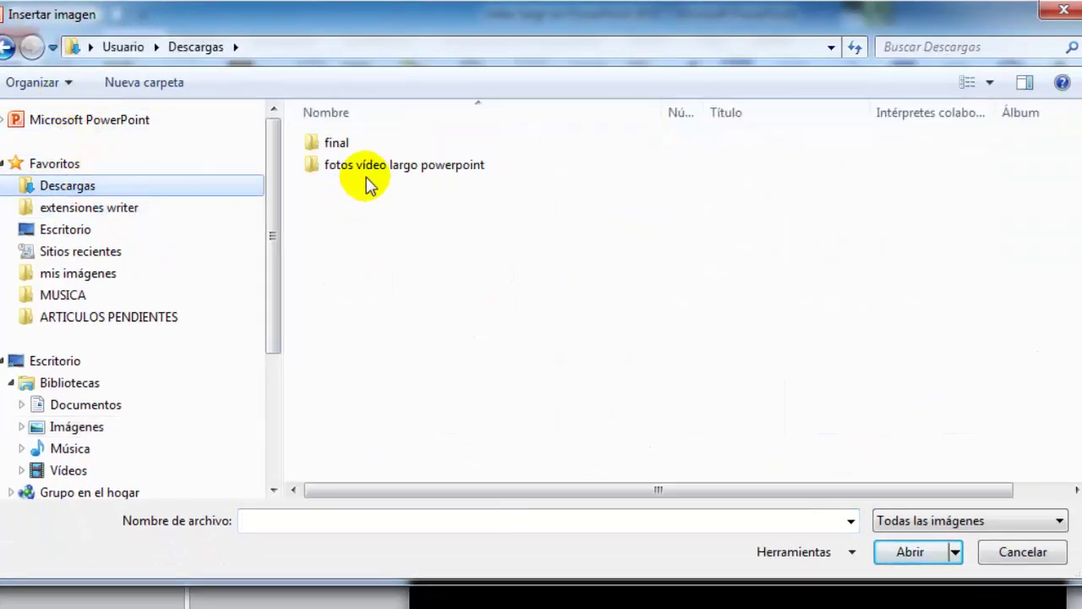
{"action": "left_click", "coordinate": [373, 172]}
{"action": "double_click", "coordinate": [372, 167]}
{"action": "left_click", "coordinate": [356, 150]}
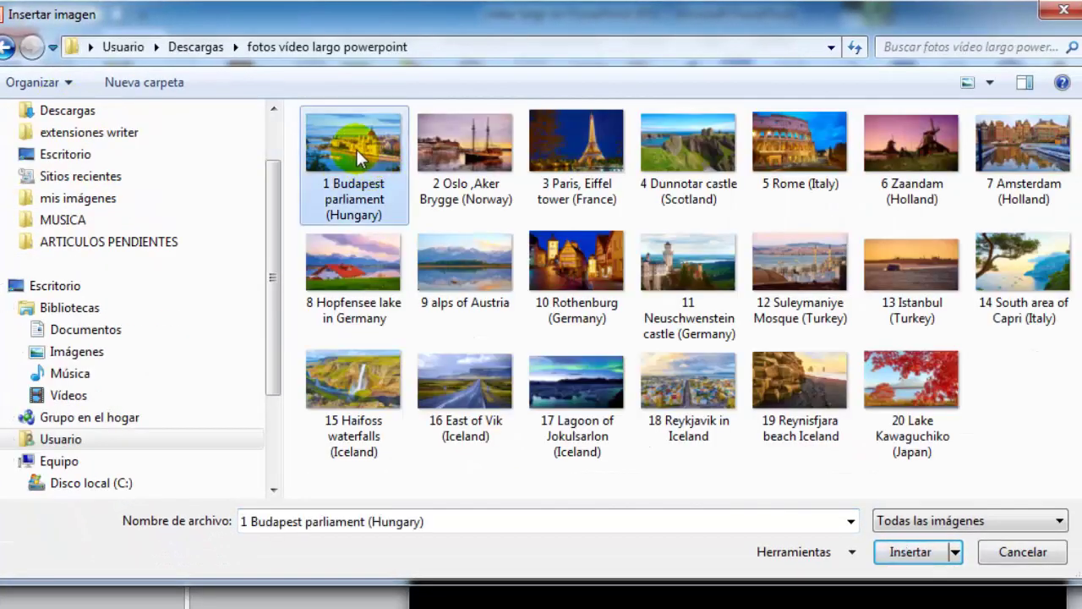
{"action": "left_click", "coordinate": [903, 553]}
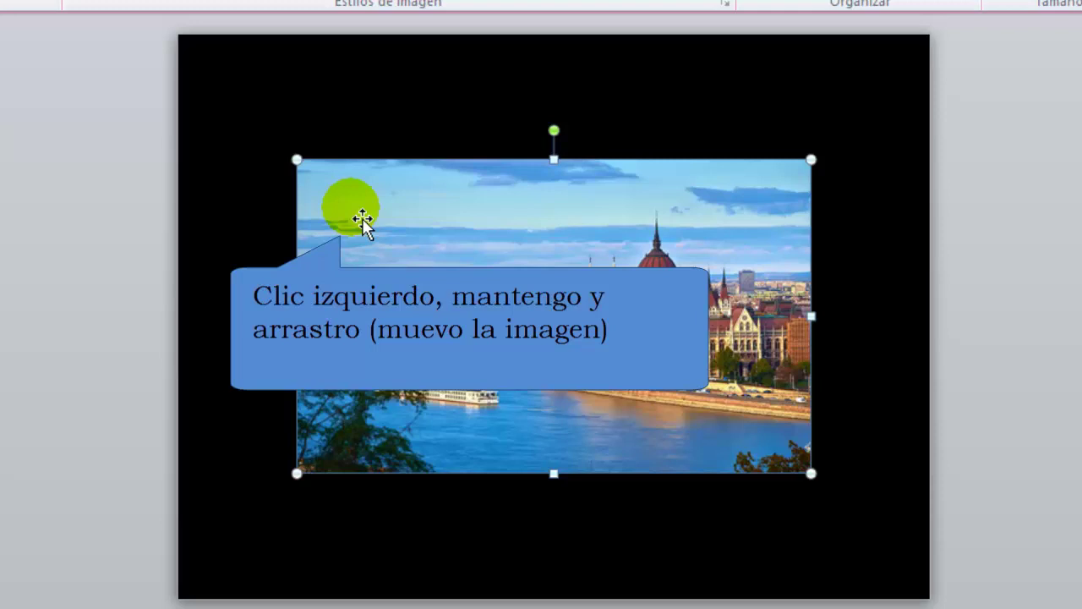
- Move the Budapest photo to the top-left and stretch it to fill the slide, about 32,72 cm wide
{"action": "left_click_drag", "start_coordinate": [362, 220], "coordinate": [233, 85]}
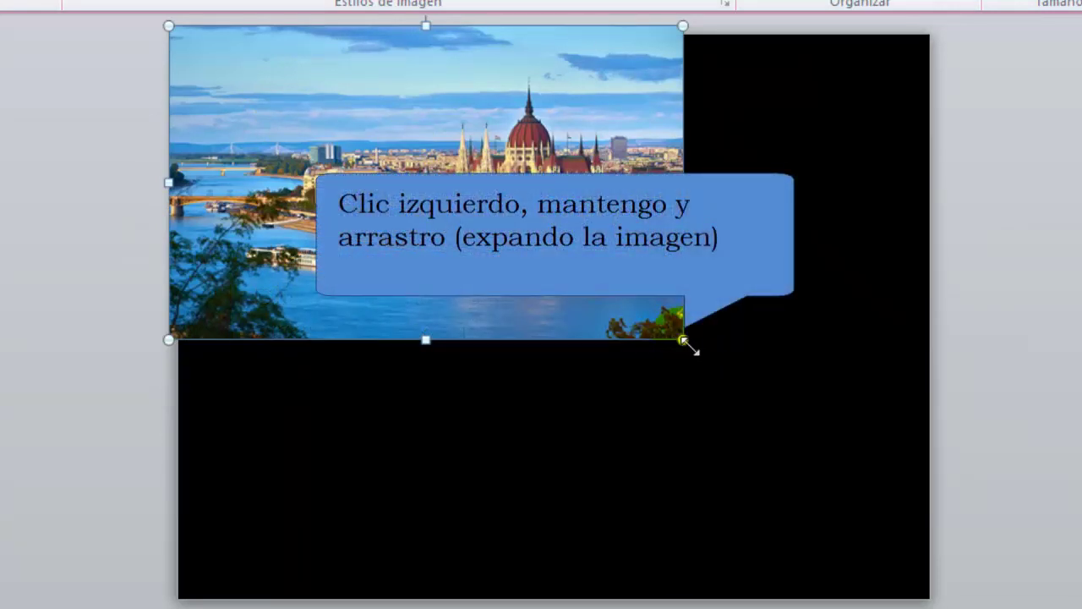
{"action": "left_click_drag", "start_coordinate": [685, 341], "coordinate": [1005, 572]}
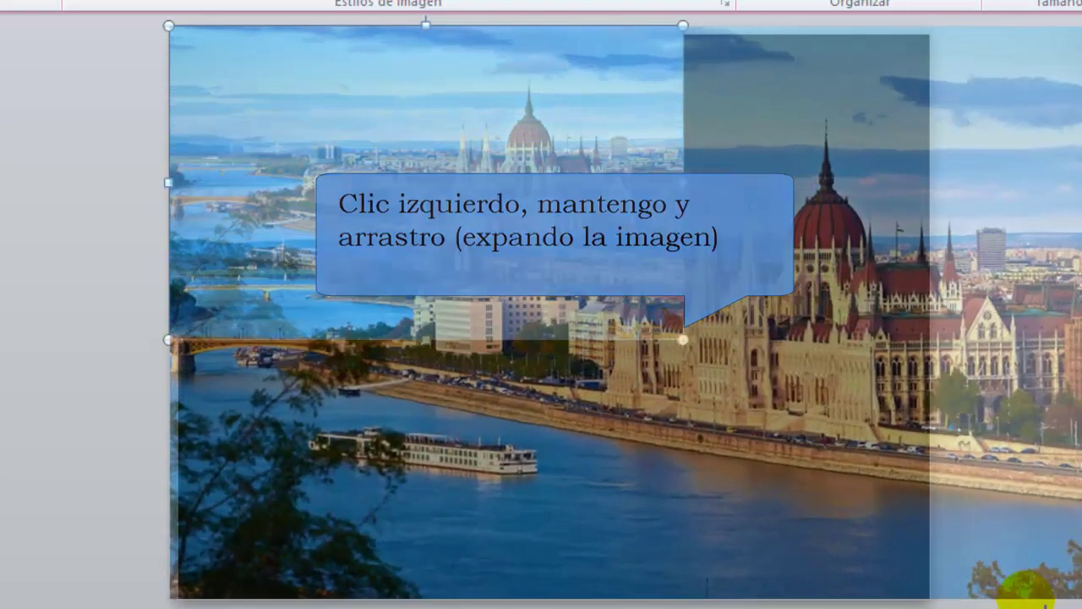
{"action": "left_click_drag", "start_coordinate": [1006, 572], "coordinate": [1028, 585]}
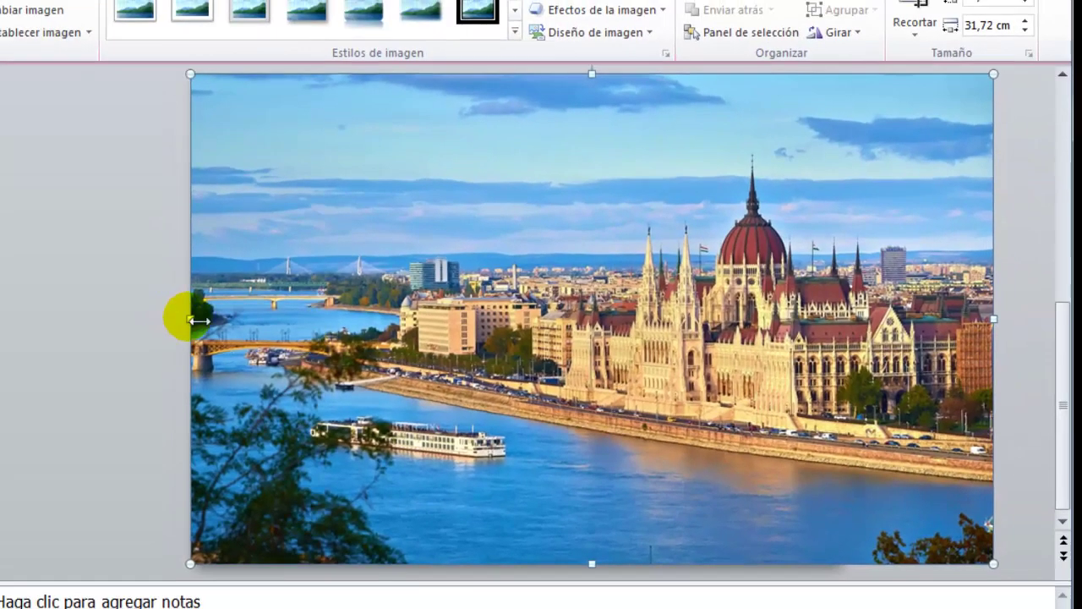
{"action": "left_click_drag", "start_coordinate": [181, 318], "coordinate": [165, 329]}
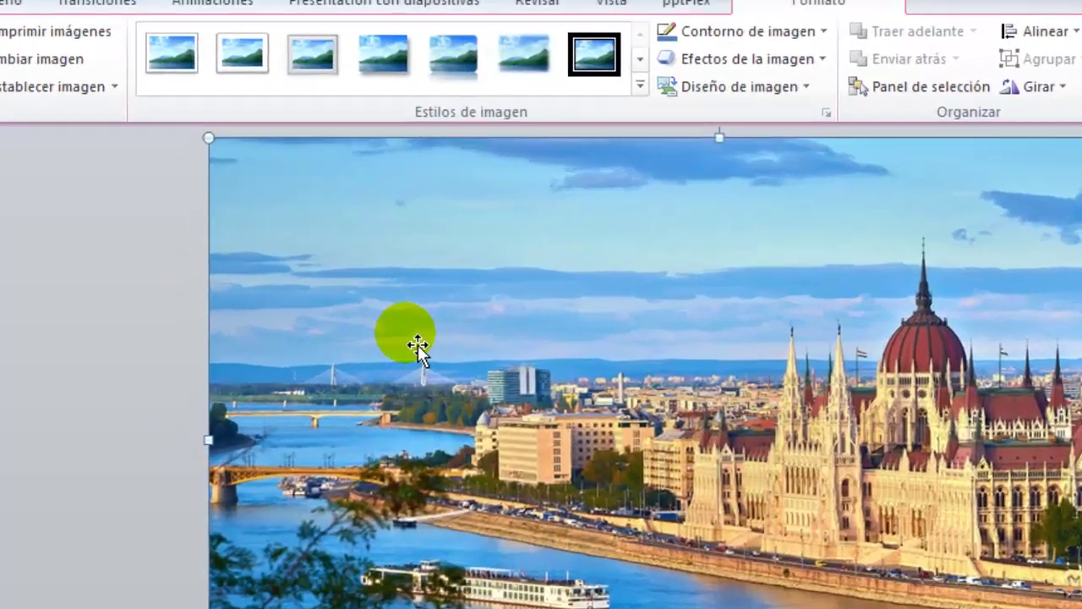
- Give the photo Aumentar y hundir with a 04,00 duration, starting Con la anterior
{"action": "left_click", "coordinate": [320, 76]}
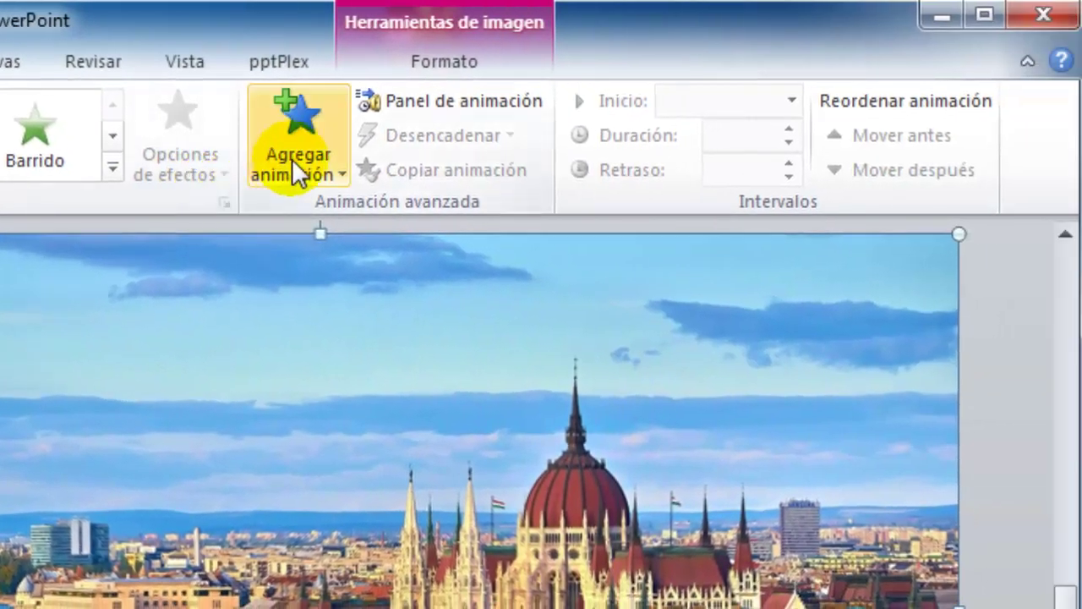
{"action": "left_click", "coordinate": [293, 162]}
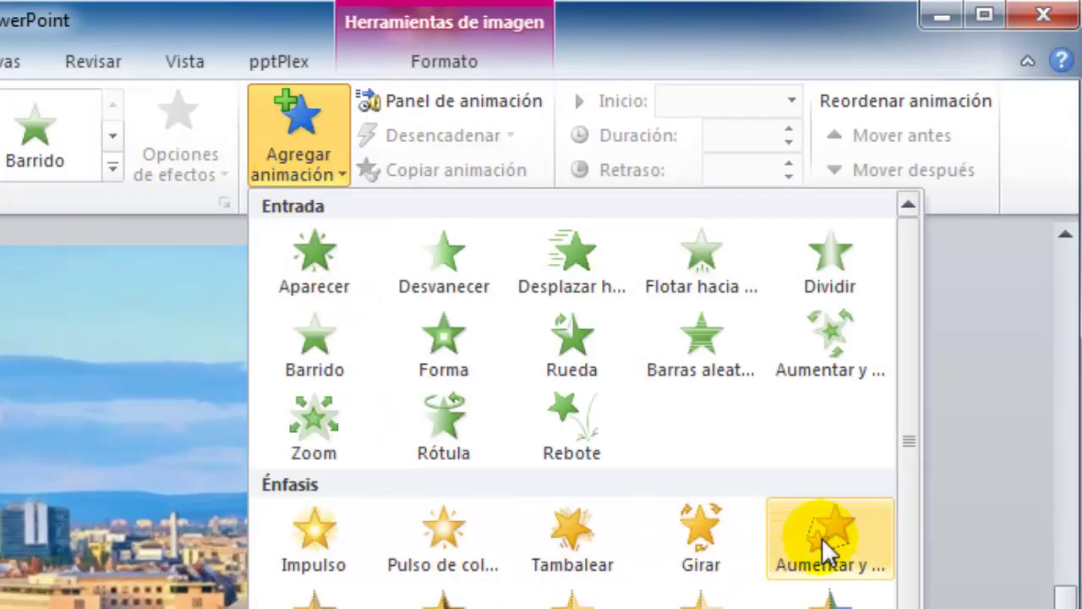
{"action": "left_click", "coordinate": [822, 537]}
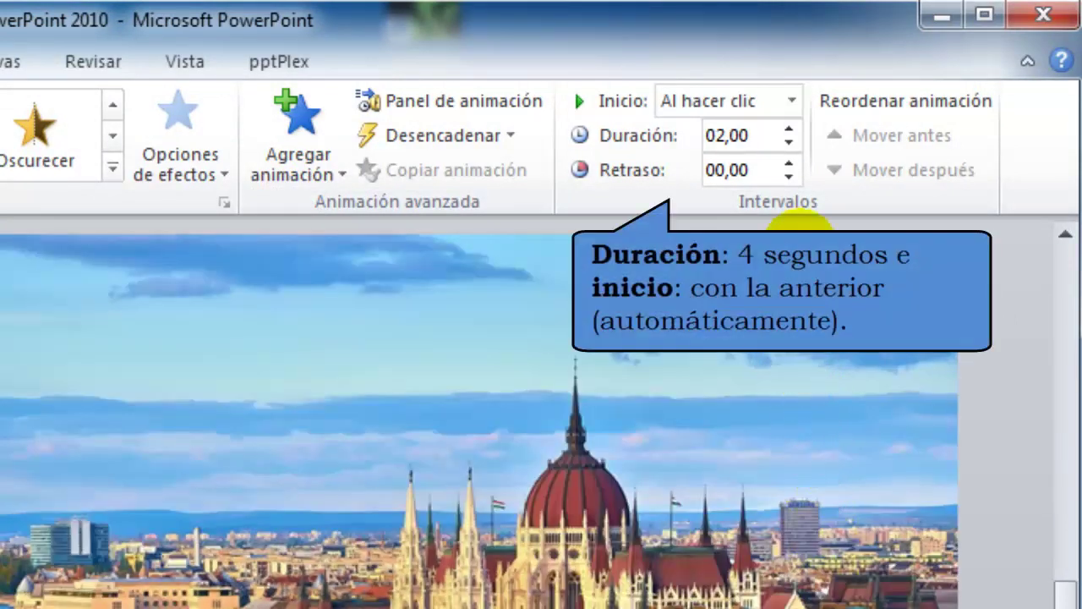
{"action": "left_click", "coordinate": [795, 129]}
{"action": "left_click", "coordinate": [794, 129]}
{"action": "left_click", "coordinate": [795, 129]}
{"action": "left_click", "coordinate": [795, 129]}
{"action": "left_click", "coordinate": [795, 130]}
{"action": "left_click", "coordinate": [795, 129]}
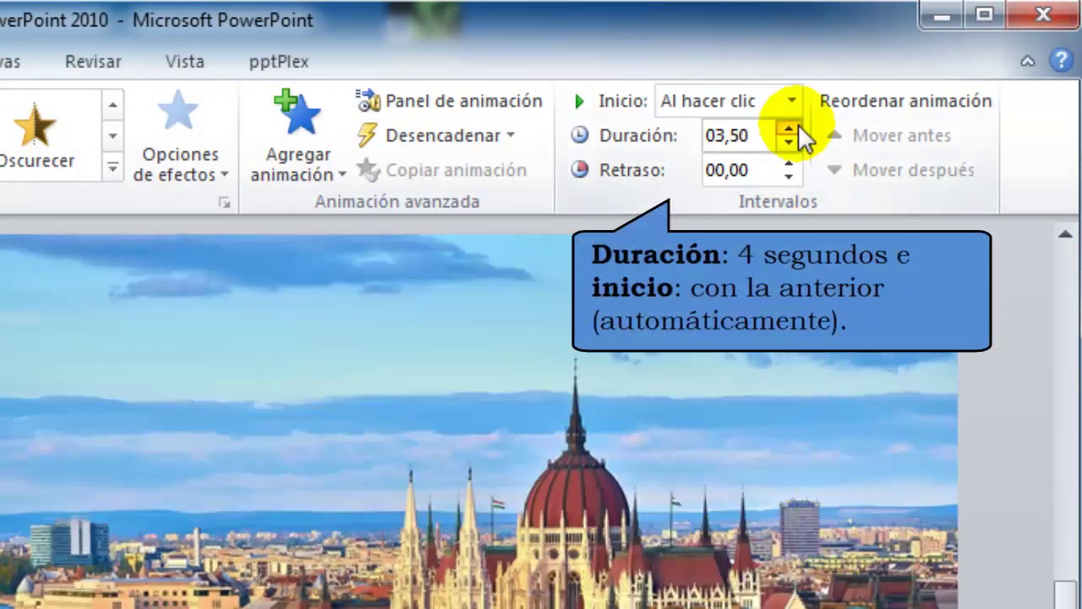
{"action": "left_click", "coordinate": [795, 129]}
{"action": "left_click", "coordinate": [795, 130]}
{"action": "left_click", "coordinate": [792, 100]}
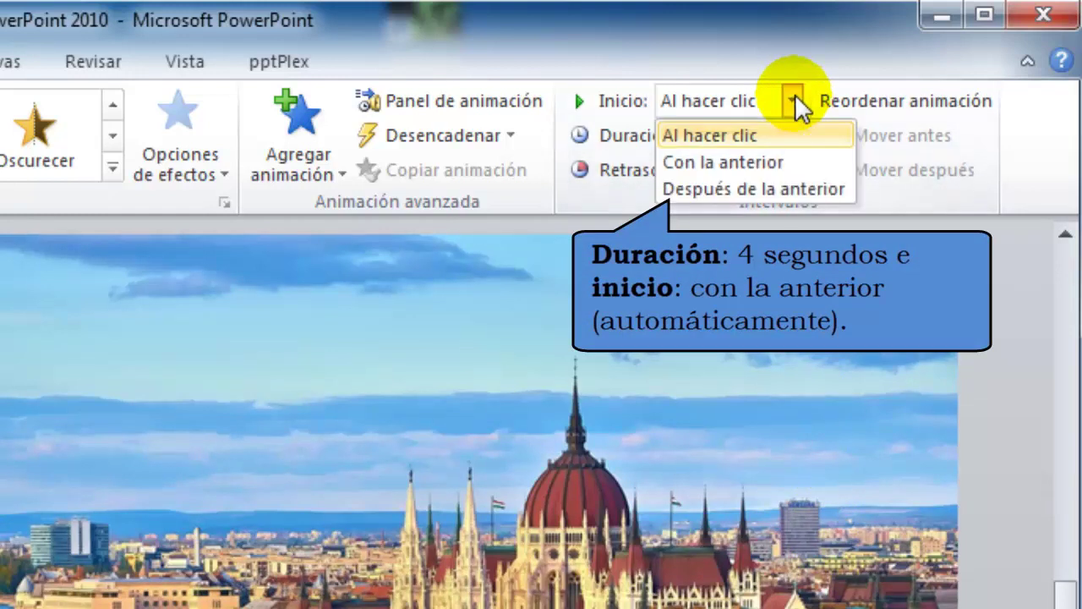
{"action": "left_click", "coordinate": [800, 164]}
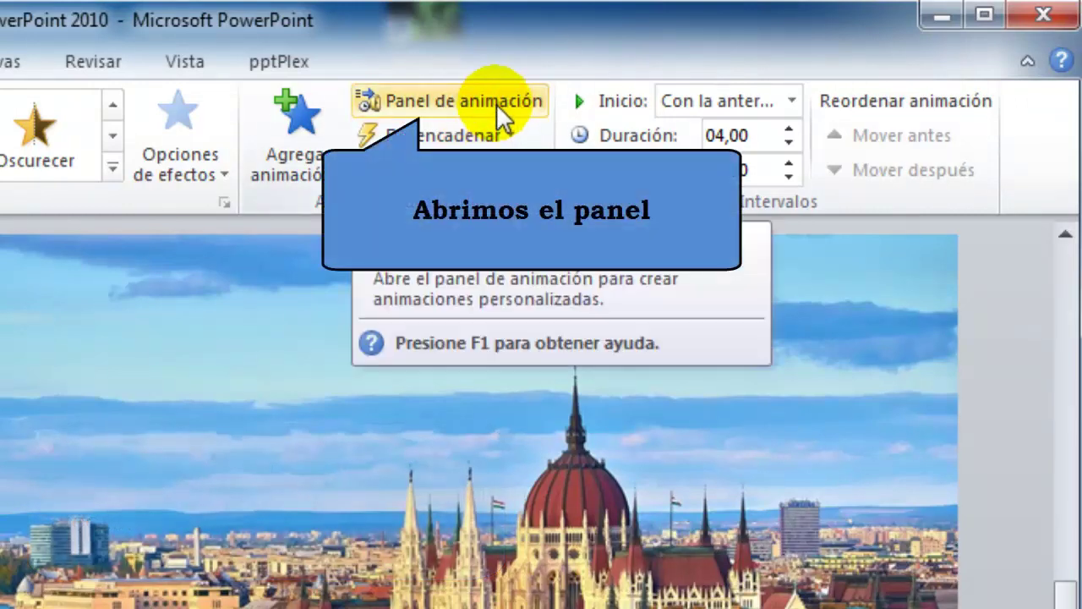
- In the photo animation's effect options, change the custom grow size from 150% to 110%
{"action": "left_click", "coordinate": [496, 103]}
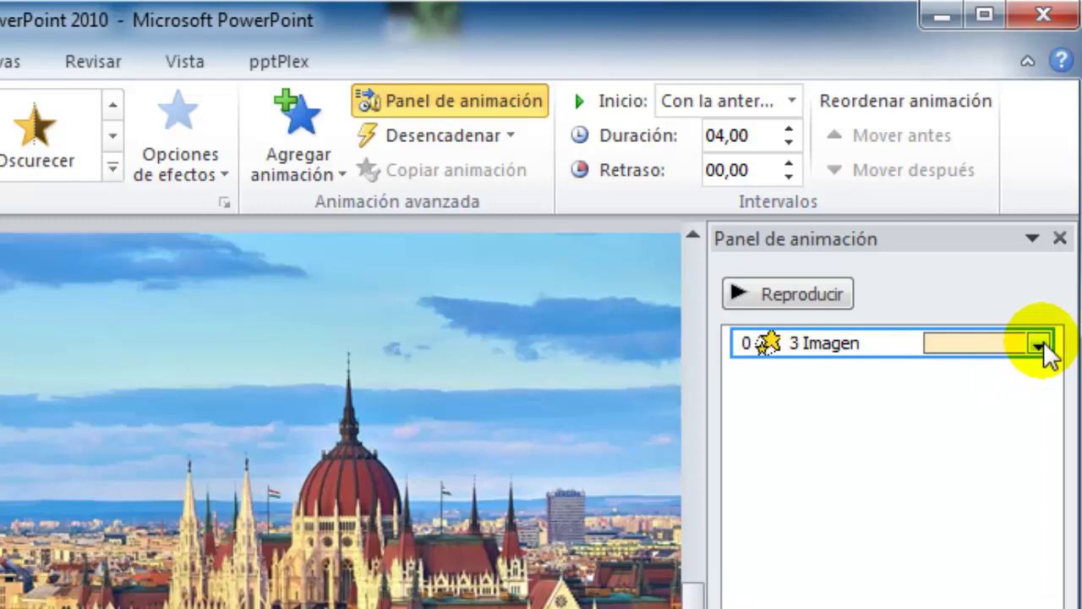
{"action": "left_click", "coordinate": [1038, 344]}
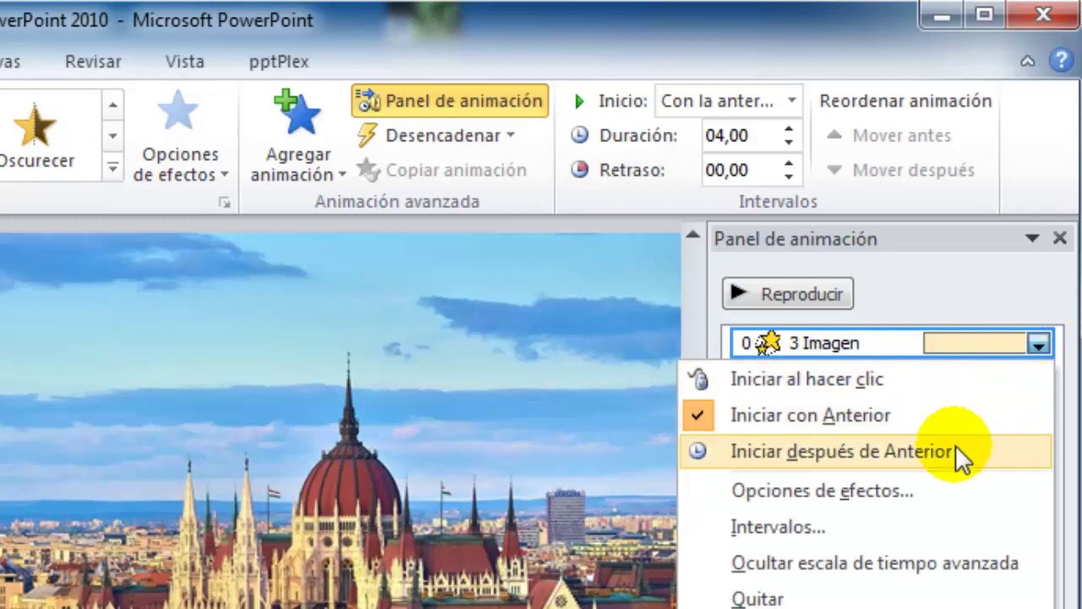
{"action": "left_click", "coordinate": [919, 494]}
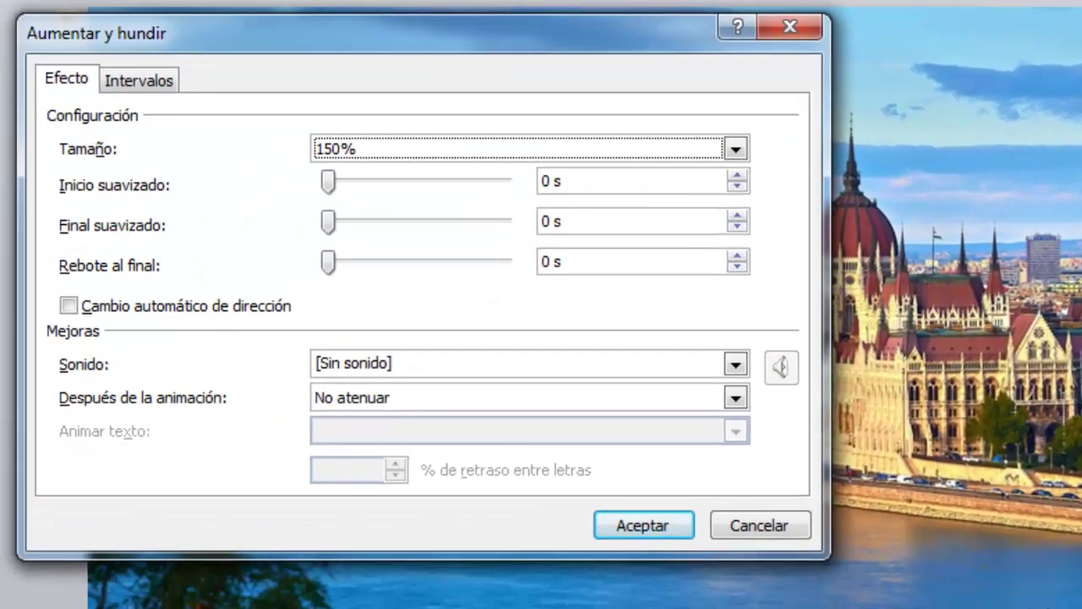
{"action": "left_click", "coordinate": [737, 149]}
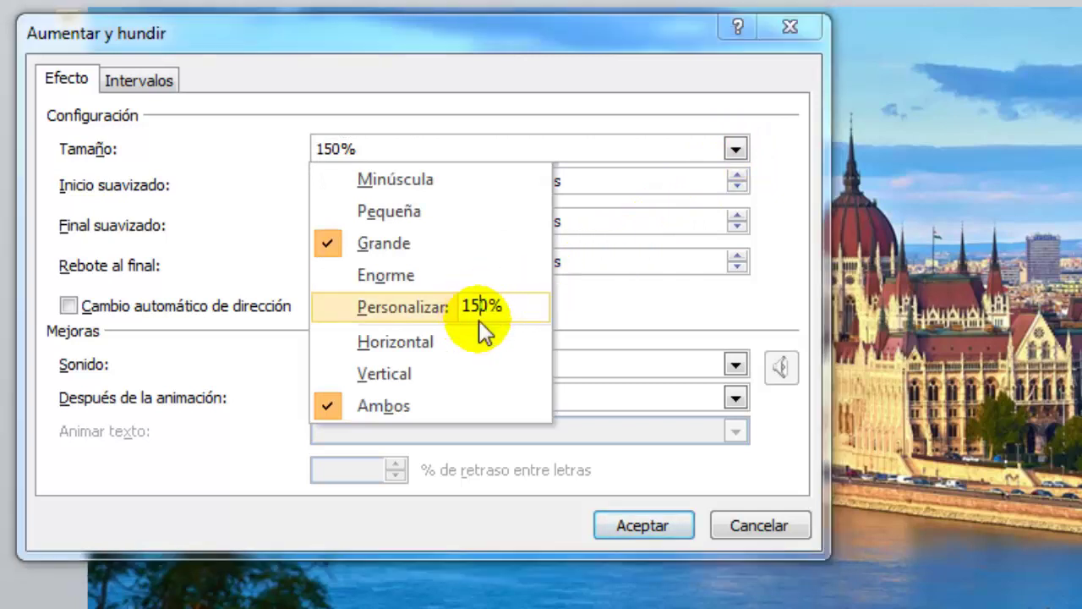
{"action": "key", "text": "BackSpace"}
{"action": "type", "text": "1"}
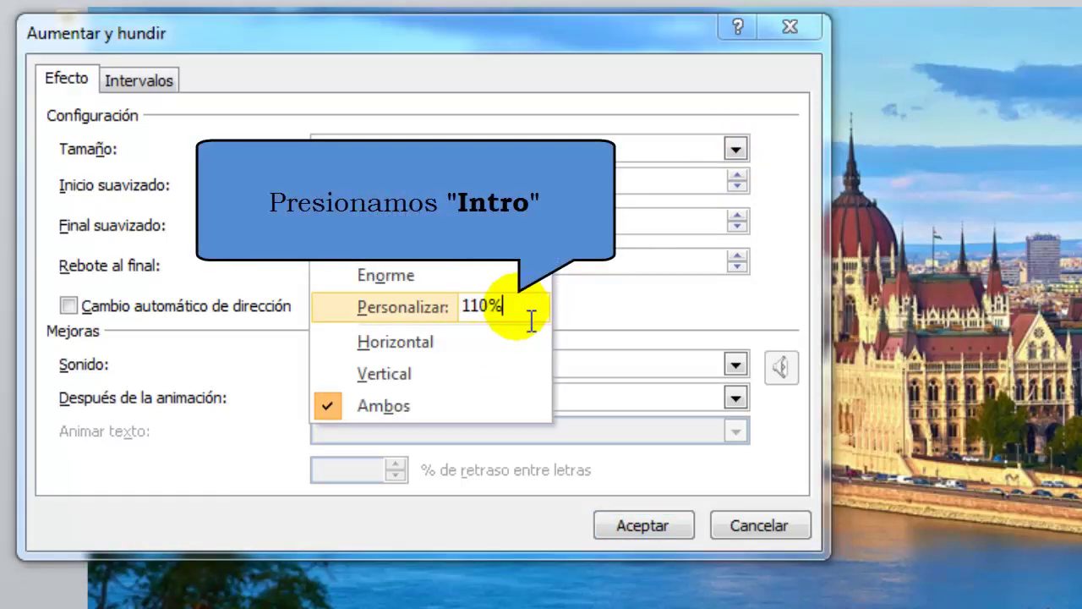
{"action": "key", "text": "Return"}
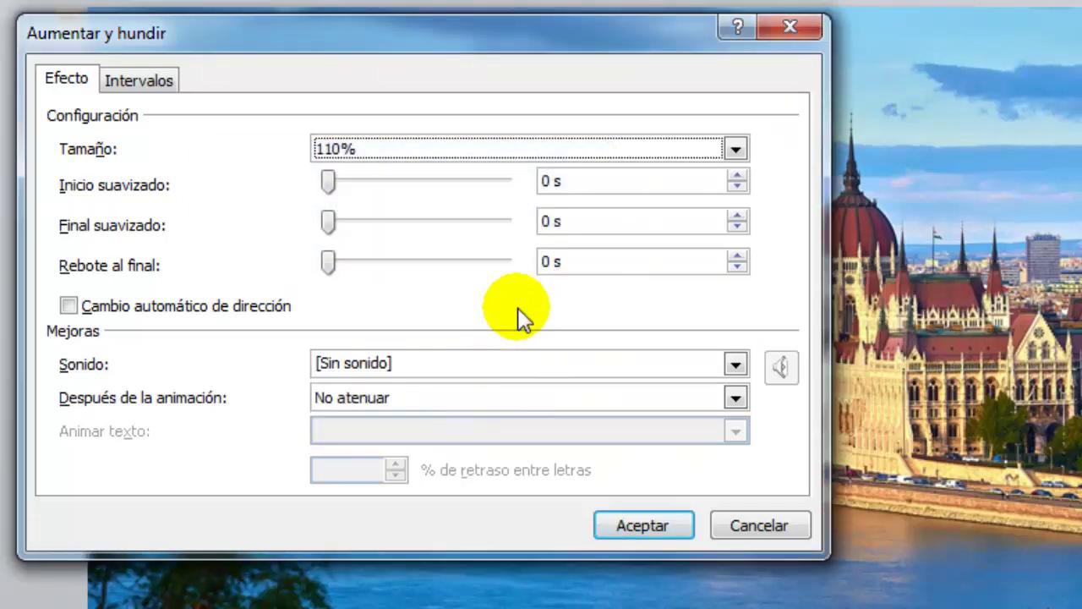
{"action": "left_click", "coordinate": [629, 520]}
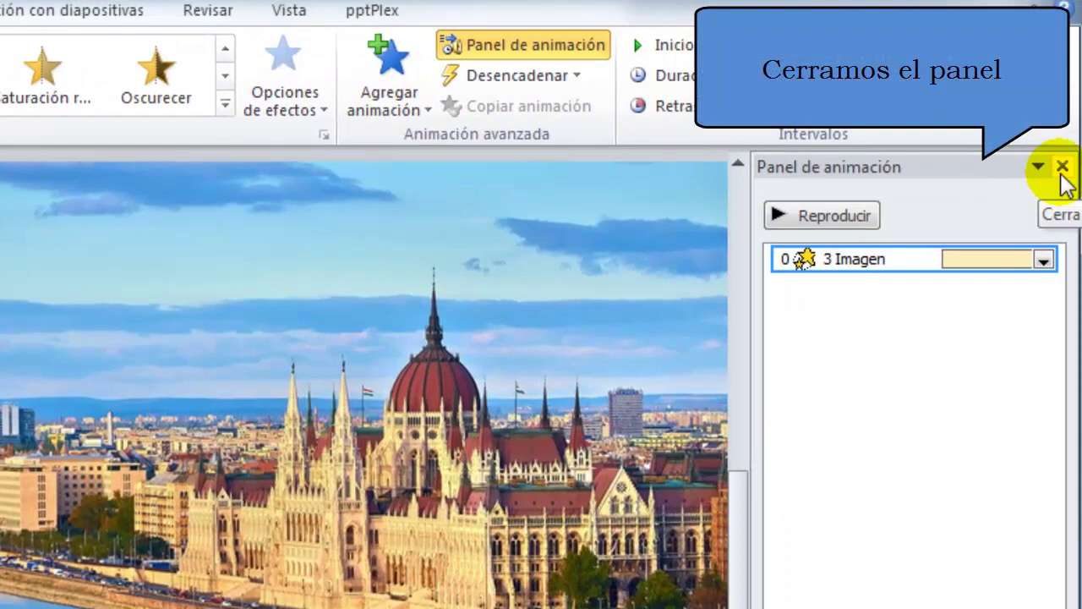
{"action": "left_click", "coordinate": [1062, 168]}
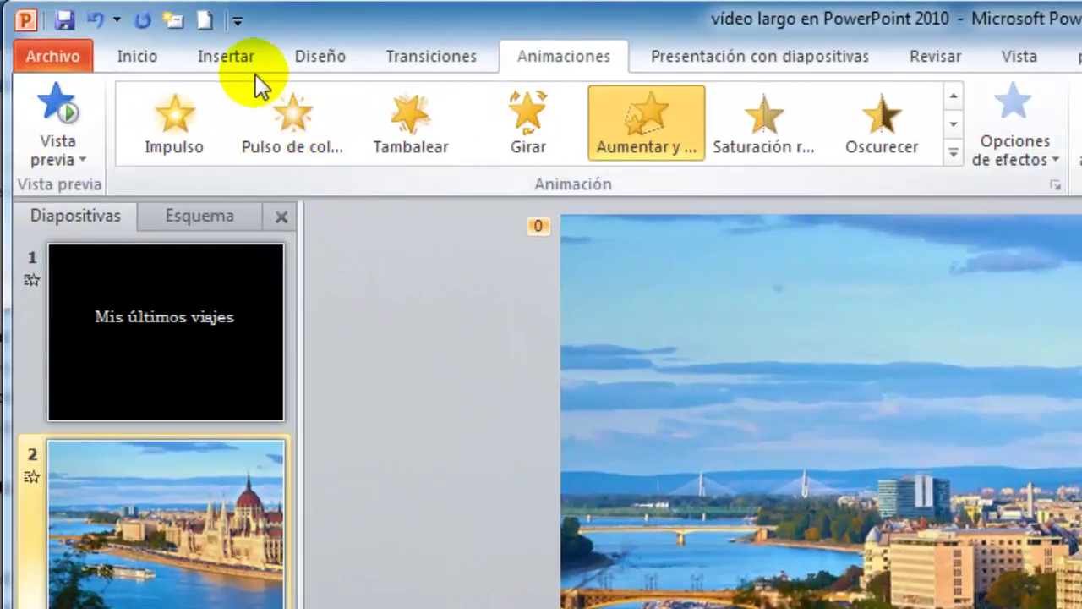
- Draw a text box over the river and type the caption 'Budapest parliamente (Hungary)'
{"action": "left_click", "coordinate": [250, 64]}
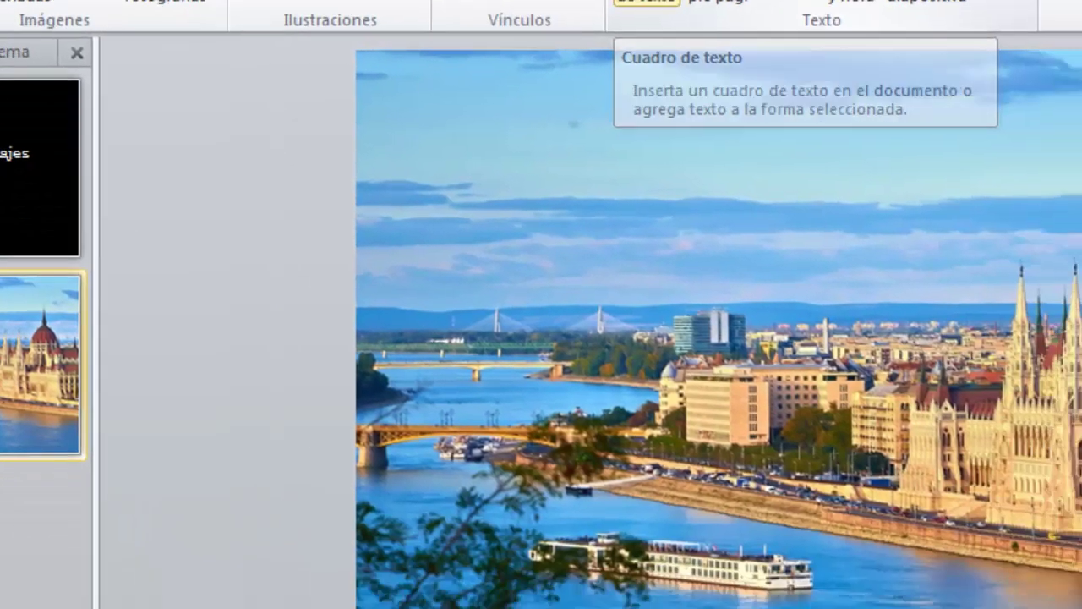
{"action": "left_click", "coordinate": [846, 135]}
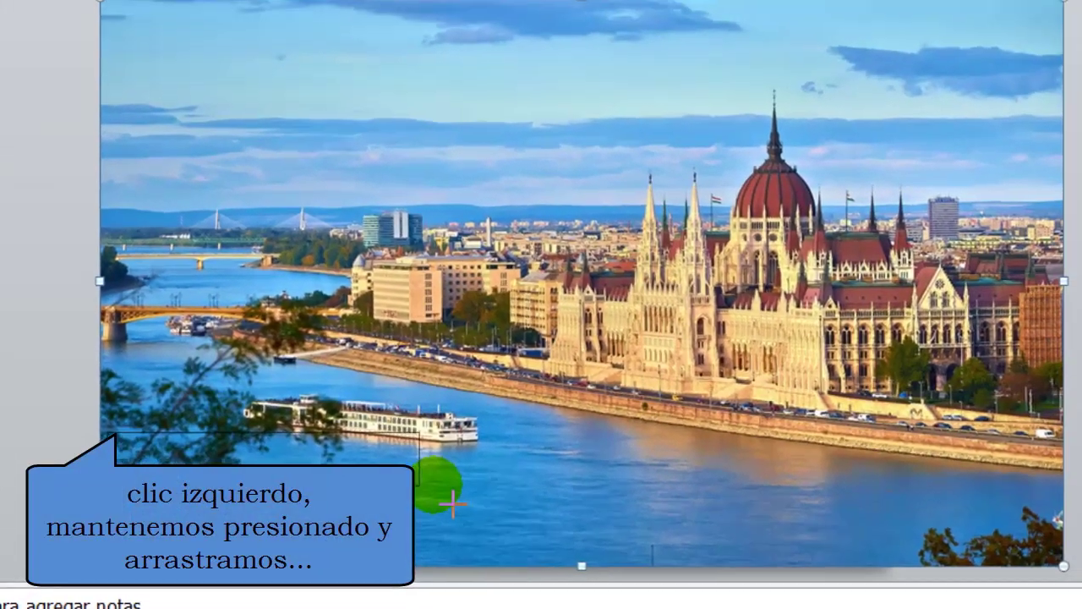
{"action": "mouse_move", "coordinate": [155, 416]}
{"action": "left_mouse_down"}
{"action": "mouse_move", "coordinate": [894, 517]}
{"action": "mouse_move", "coordinate": [1049, 517]}
{"action": "left_mouse_up"}
{"action": "left_click", "coordinate": [110, 448]}
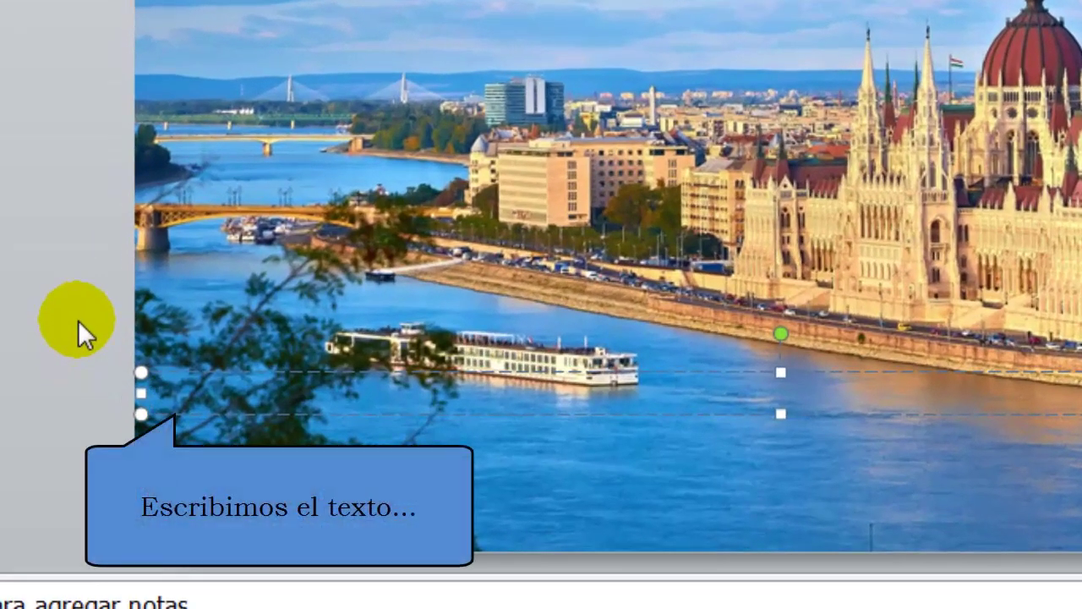
{"action": "type", "text": "B"}
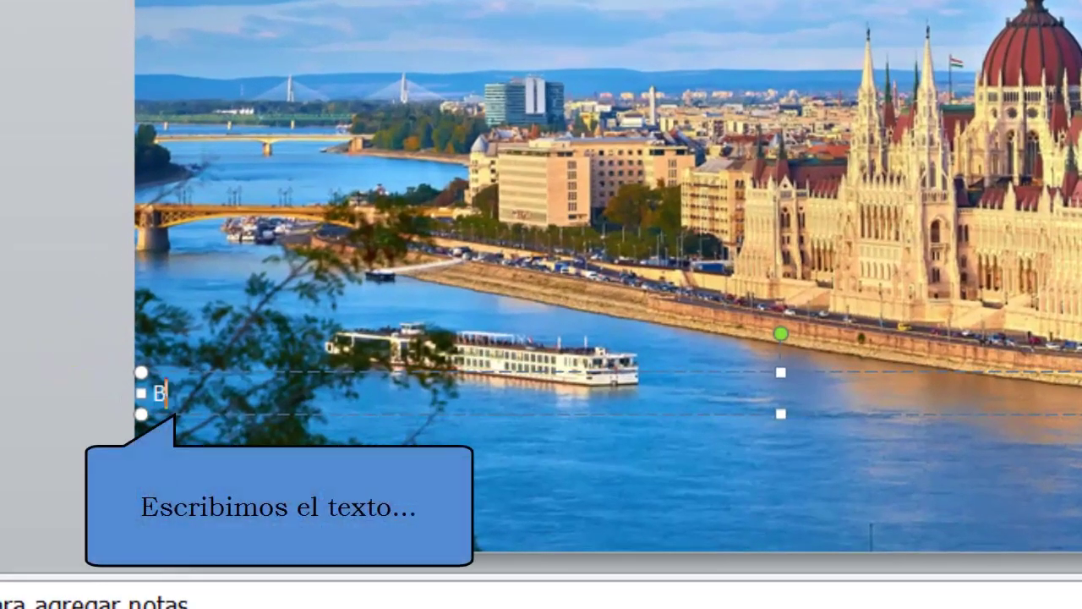
{"action": "type", "text": "us"}
{"action": "type", "text": "dapest"}
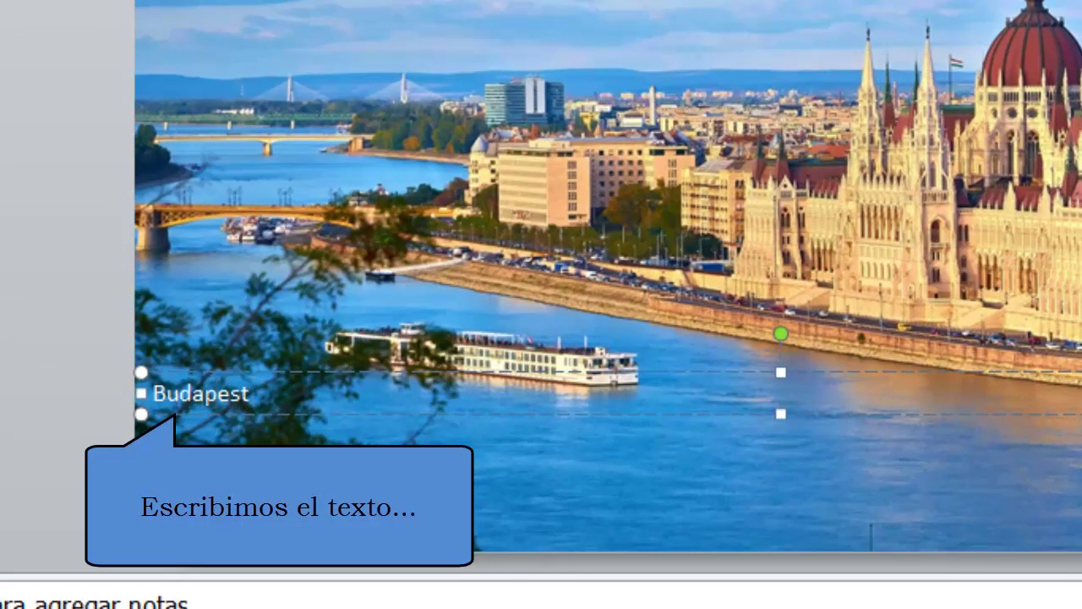
{"action": "type", "text": " parliame"}
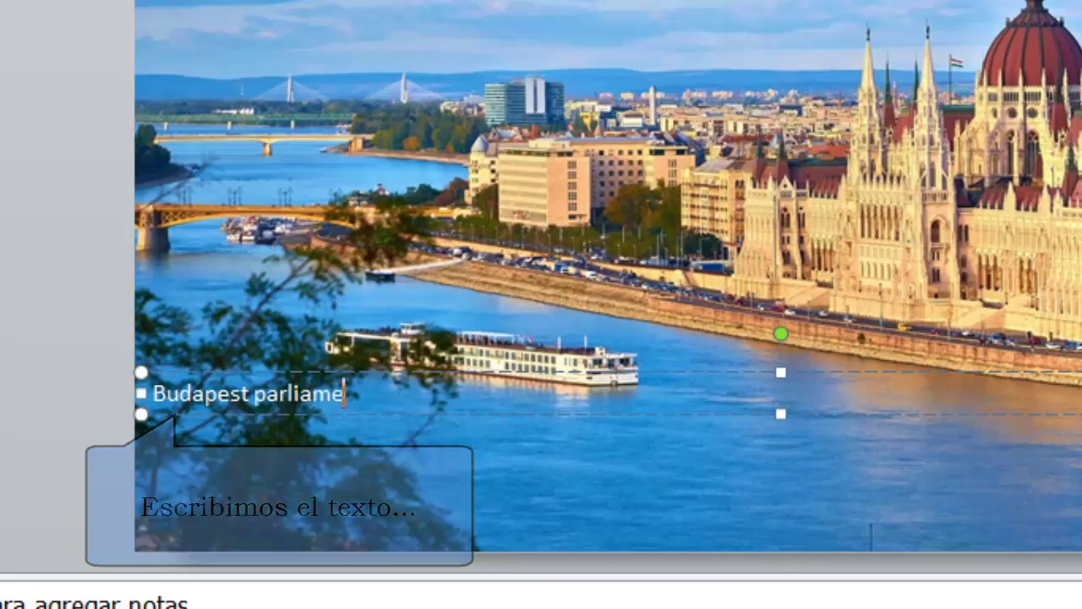
{"action": "type", "text": "nte (H"}
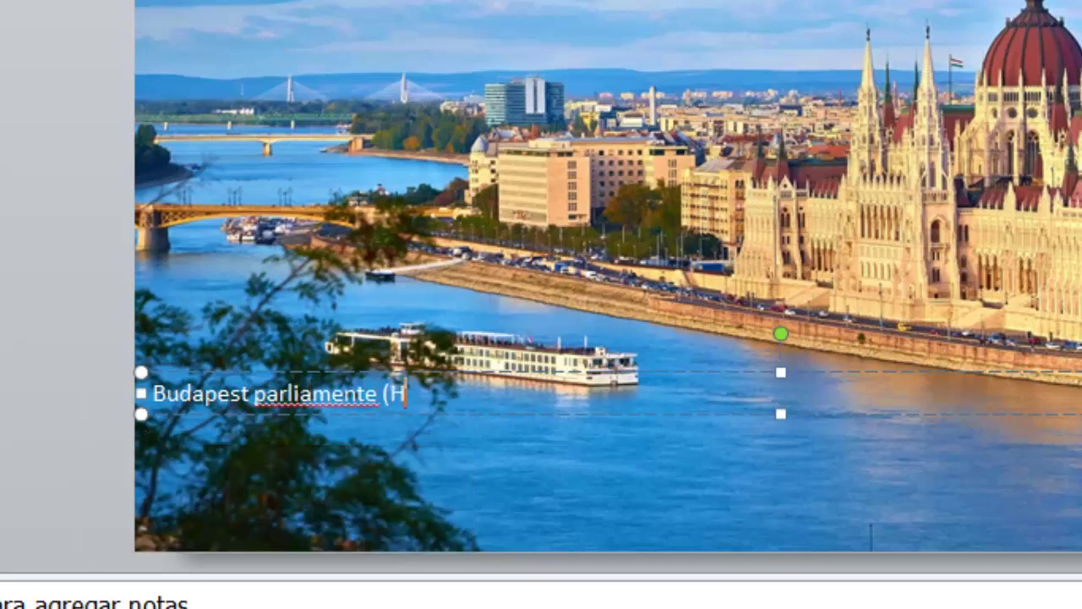
{"action": "type", "text": "ungary"}
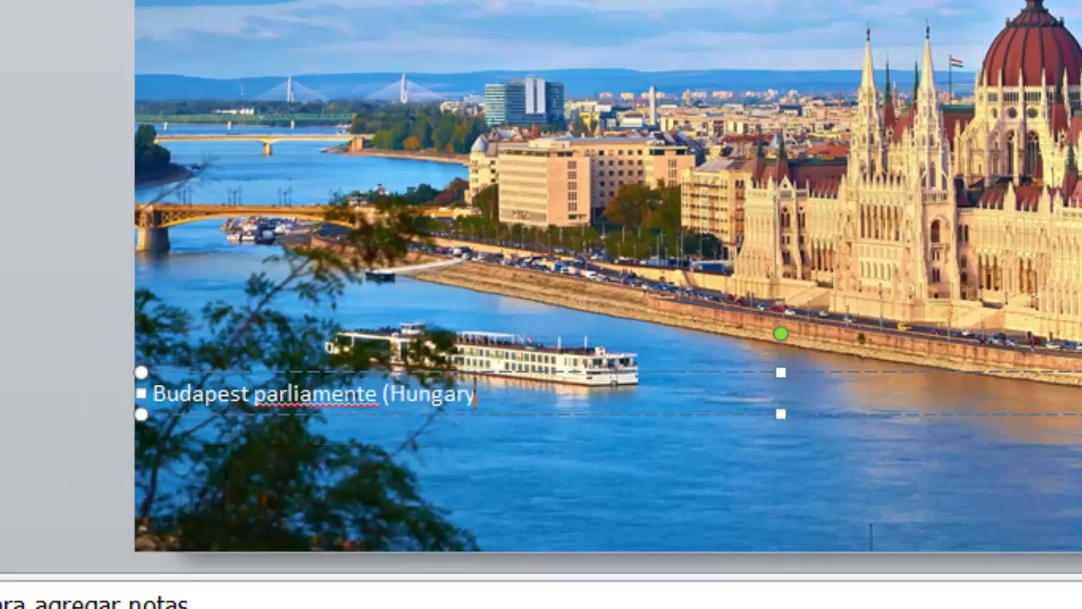
{"action": "type", "text": ")"}
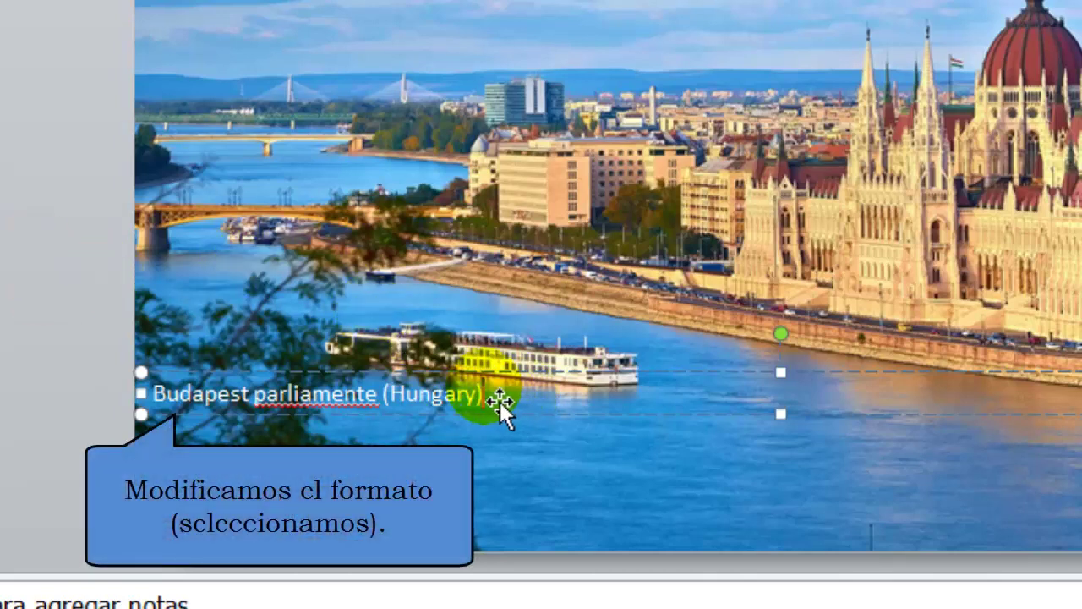
- Format the whole 'Budapest parliamente (Hungary)' caption as 28-point Bookman Old Style in black
{"action": "triple_click", "coordinate": [471, 392]}
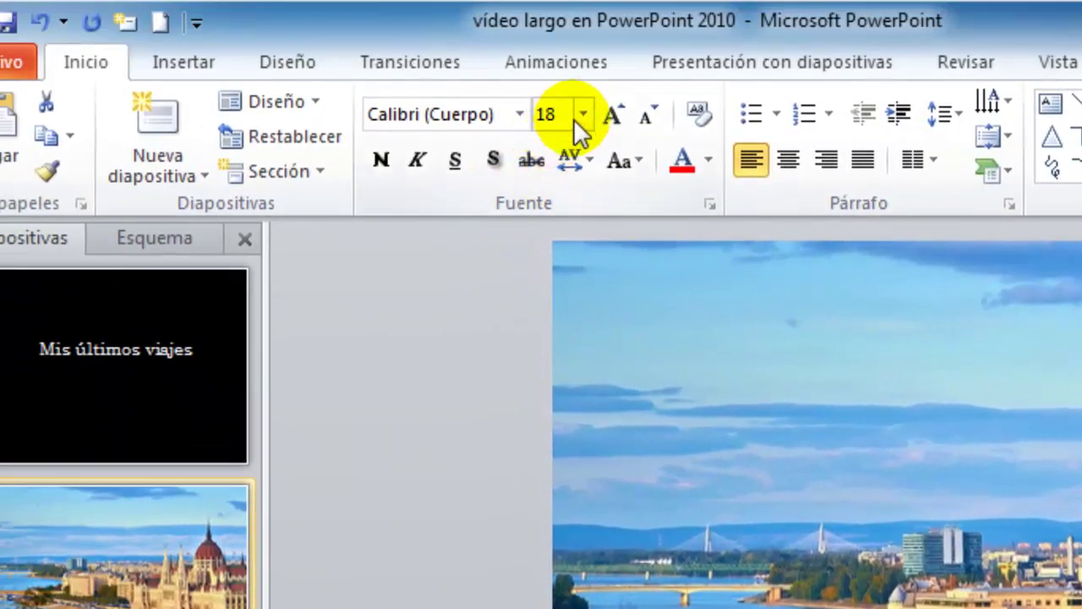
{"action": "left_click", "coordinate": [580, 115]}
{"action": "left_click", "coordinate": [564, 445]}
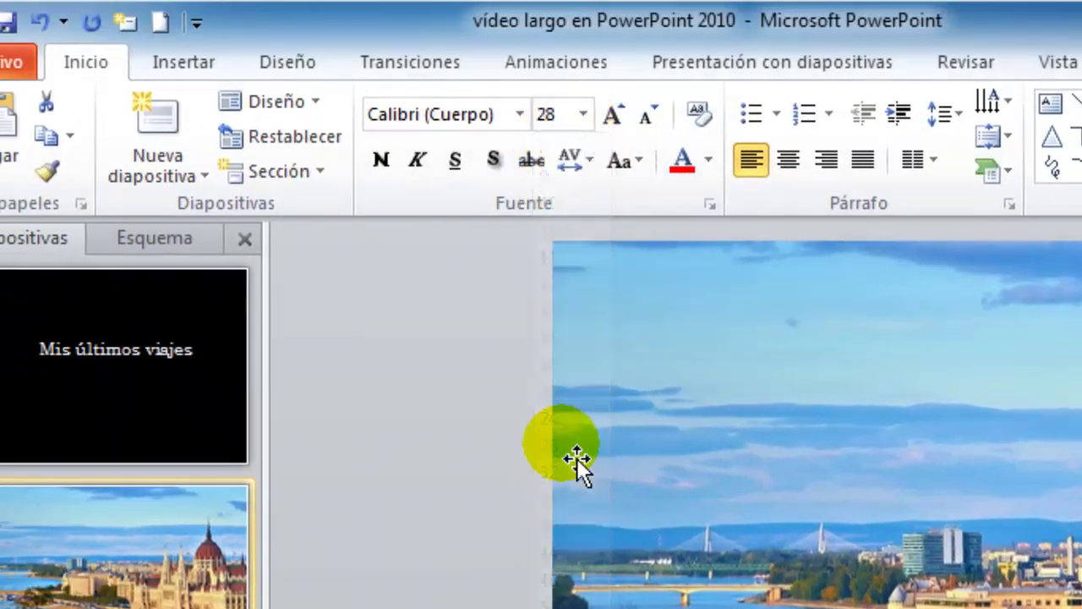
{"action": "left_click", "coordinate": [522, 114]}
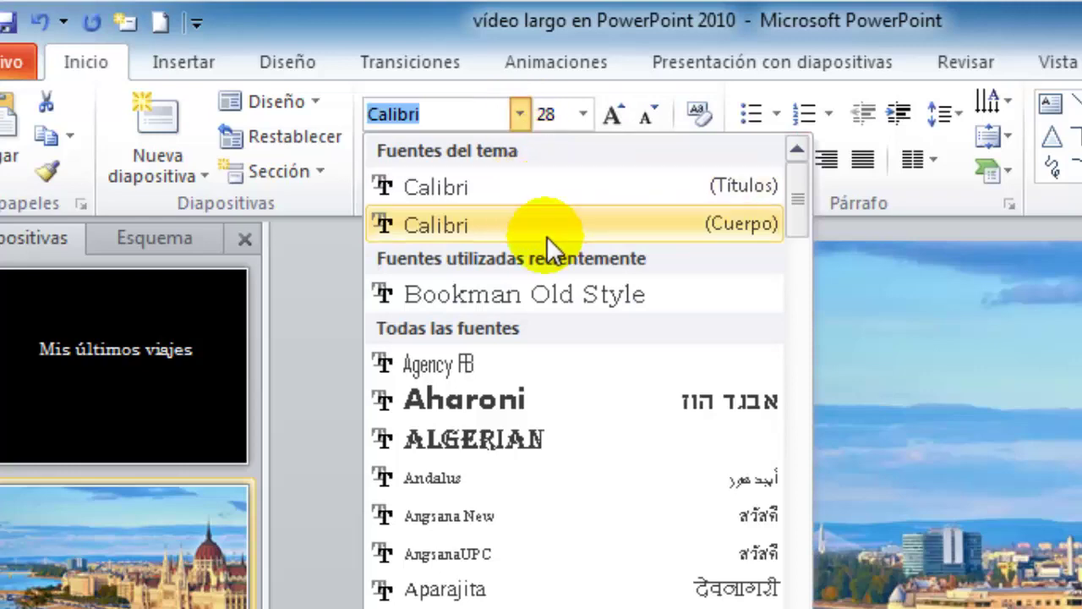
{"action": "left_click", "coordinate": [563, 293]}
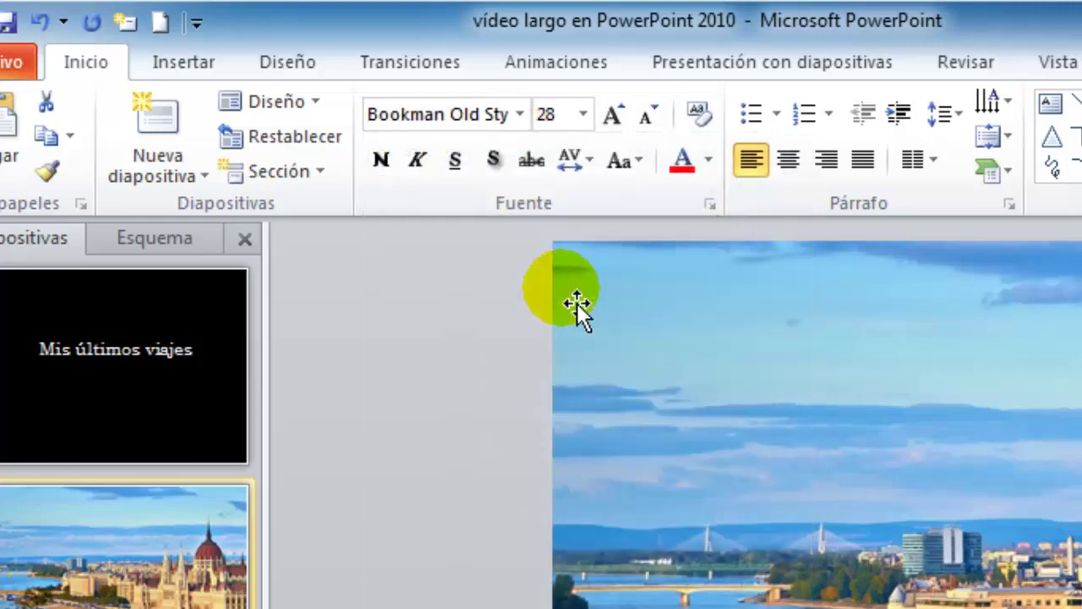
{"action": "left_click", "coordinate": [707, 160]}
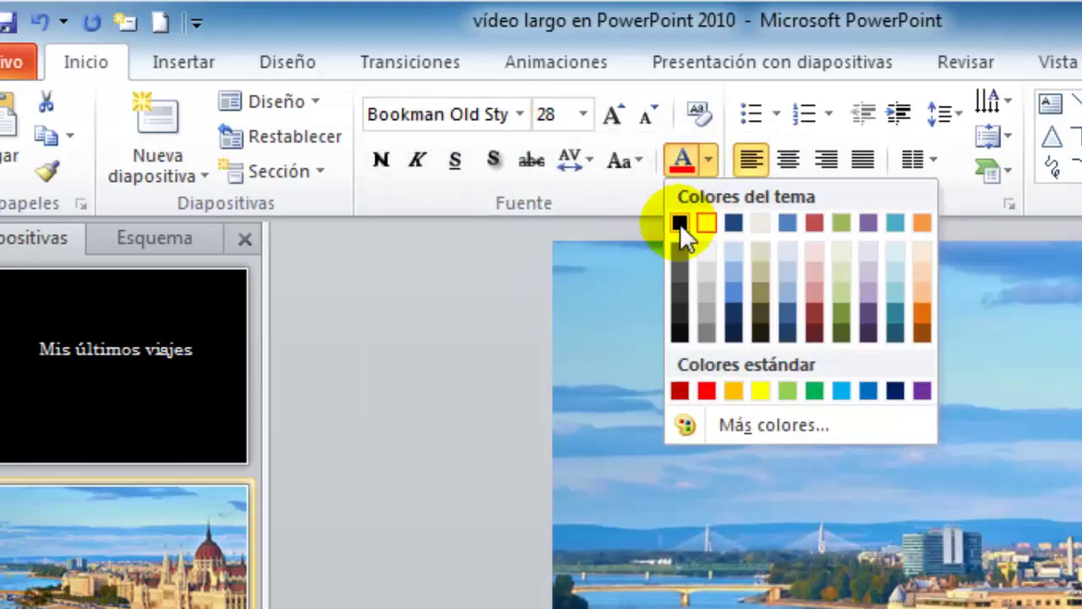
{"action": "left_click", "coordinate": [680, 222]}
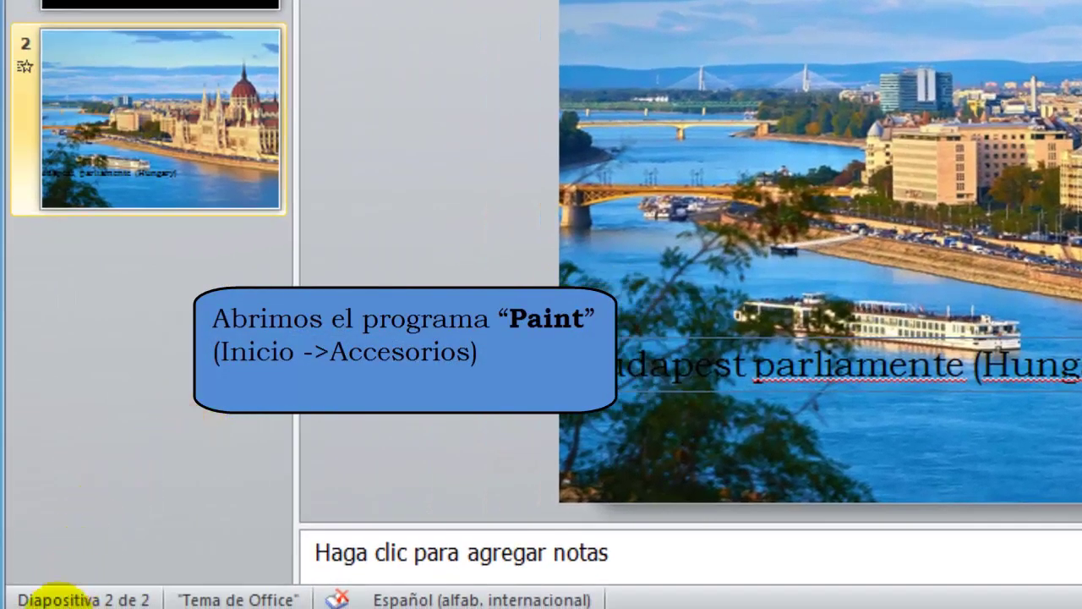
- Launch Paint and paste the slide screenshot, positioning it so the caption area is visible
{"action": "left_click", "coordinate": [6, 605]}
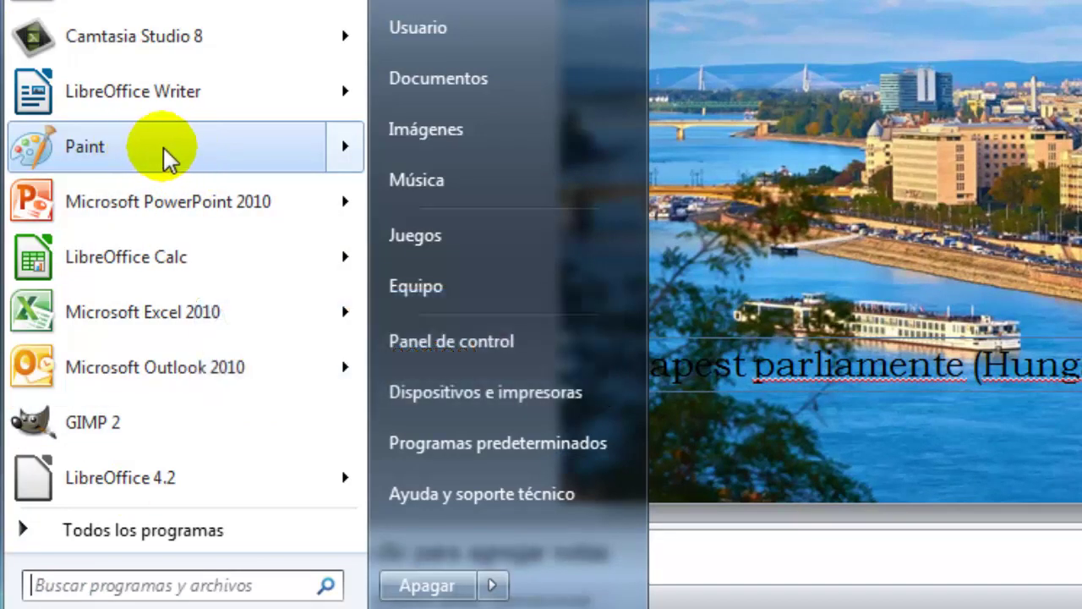
{"action": "mouse_move", "coordinate": [166, 158]}
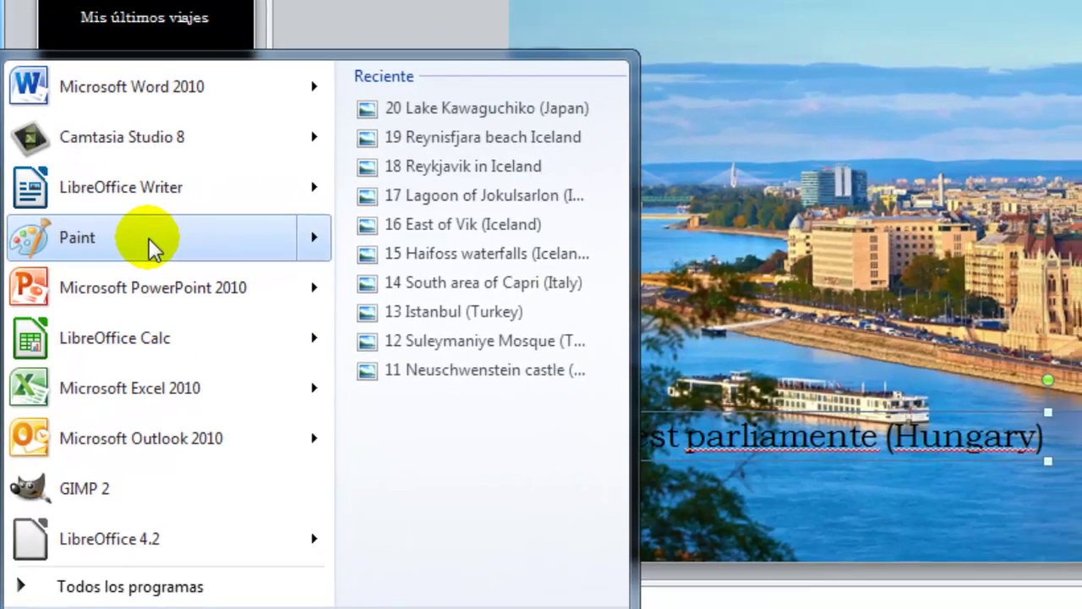
{"action": "left_click", "coordinate": [149, 238]}
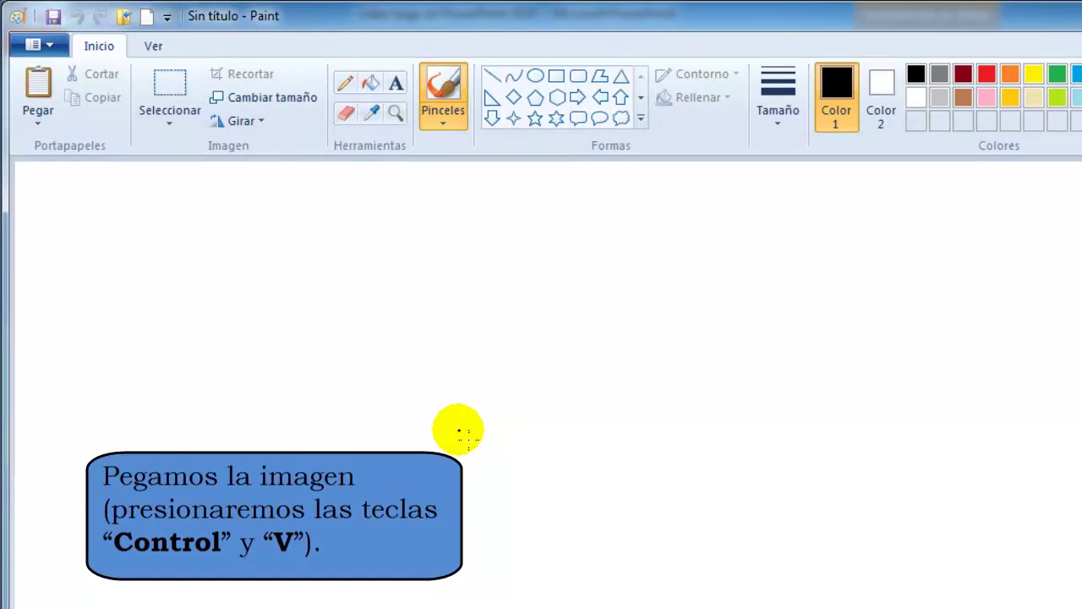
{"action": "key", "text": "ctrl+v"}
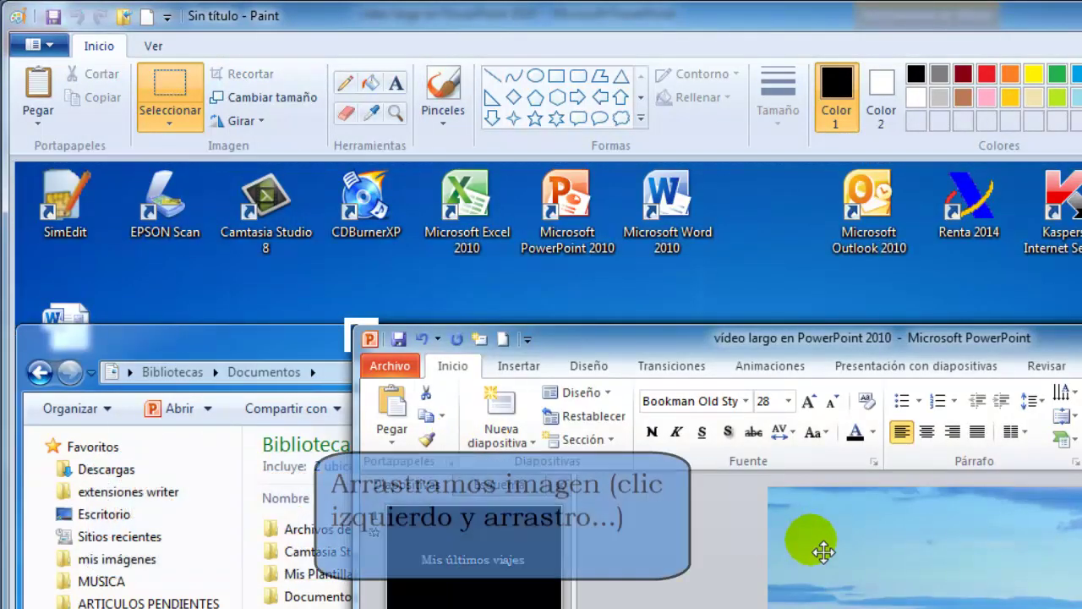
{"action": "left_click_drag", "start_coordinate": [823, 552], "coordinate": [677, 345]}
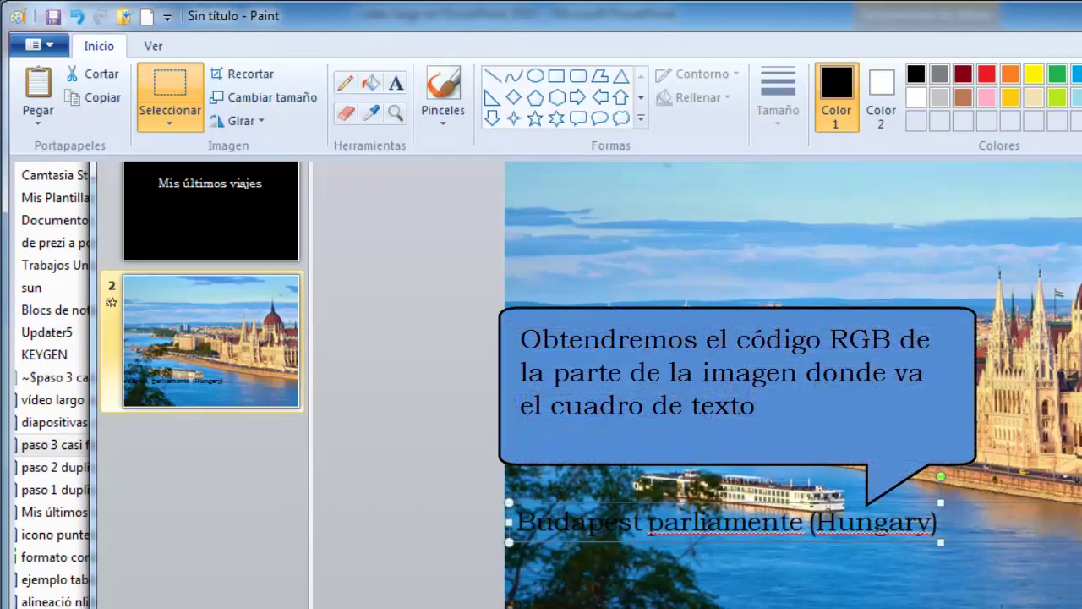
{"action": "left_click_drag", "start_coordinate": [719, 529], "coordinate": [789, 566]}
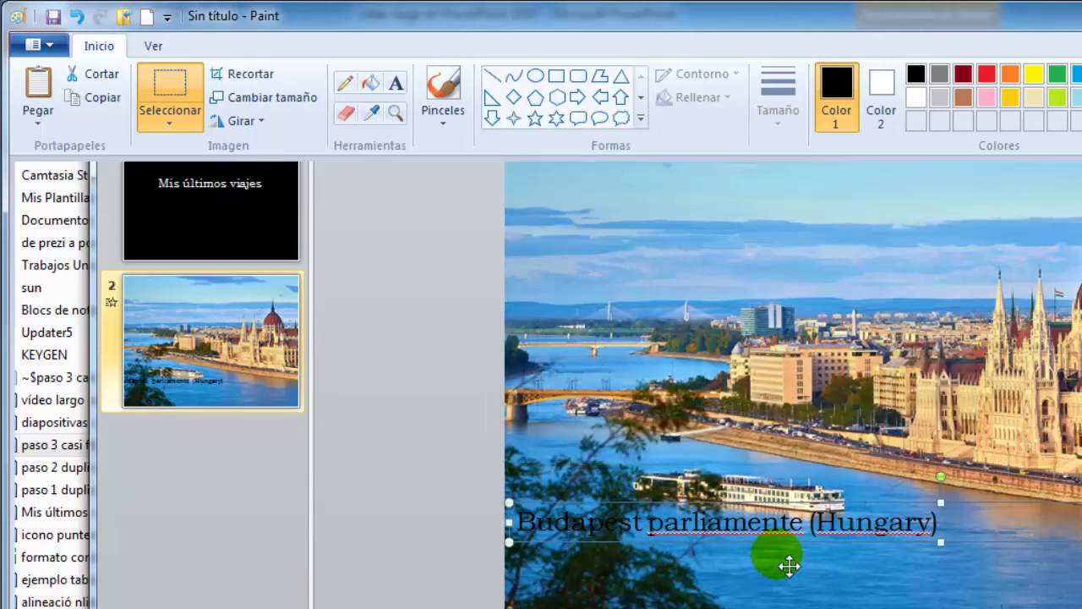
{"action": "left_click_drag", "start_coordinate": [789, 565], "coordinate": [675, 448]}
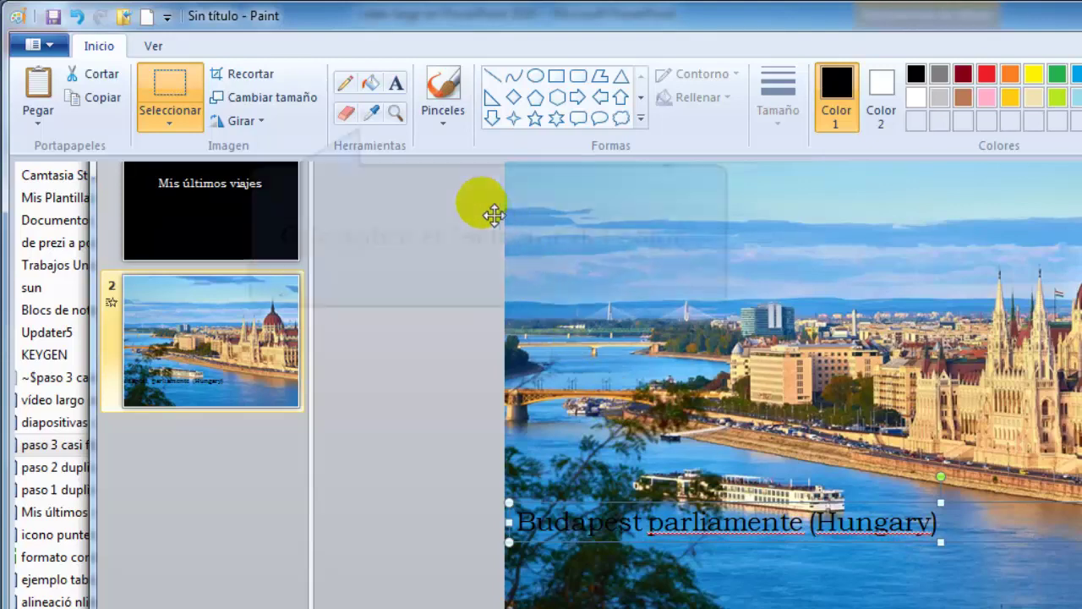
- Sample the river blue below the caption and read its RGB code 63, 164, 226
{"action": "left_click", "coordinate": [374, 117]}
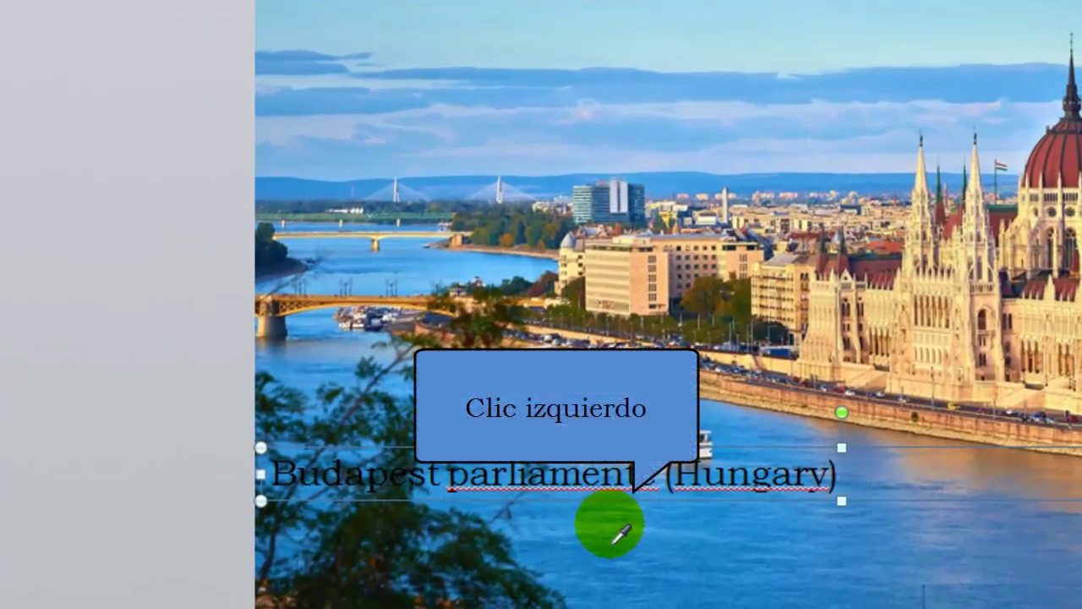
{"action": "left_click", "coordinate": [616, 541]}
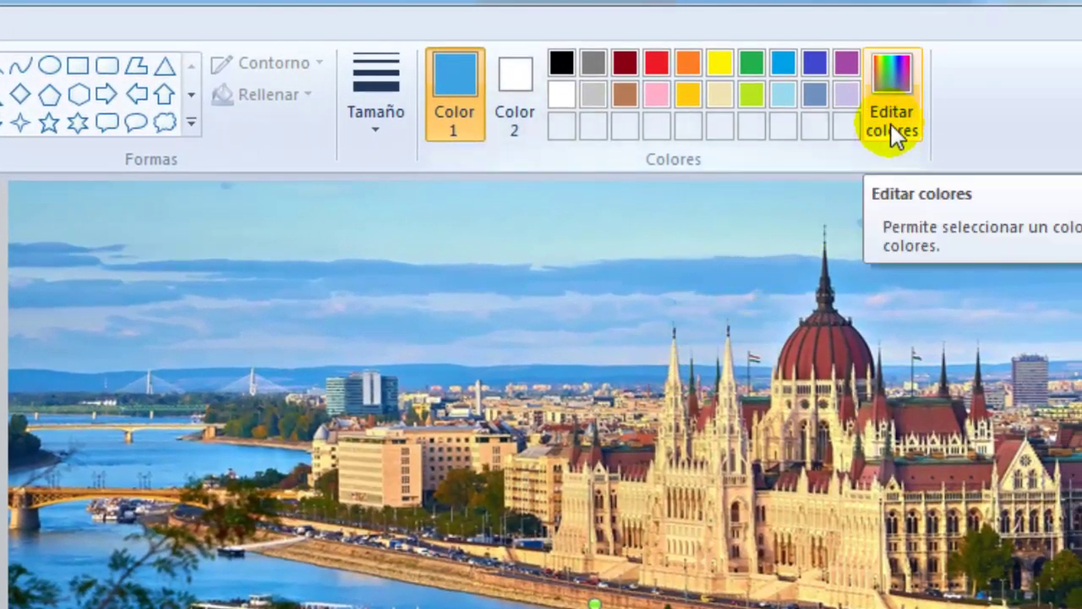
{"action": "left_click", "coordinate": [891, 124]}
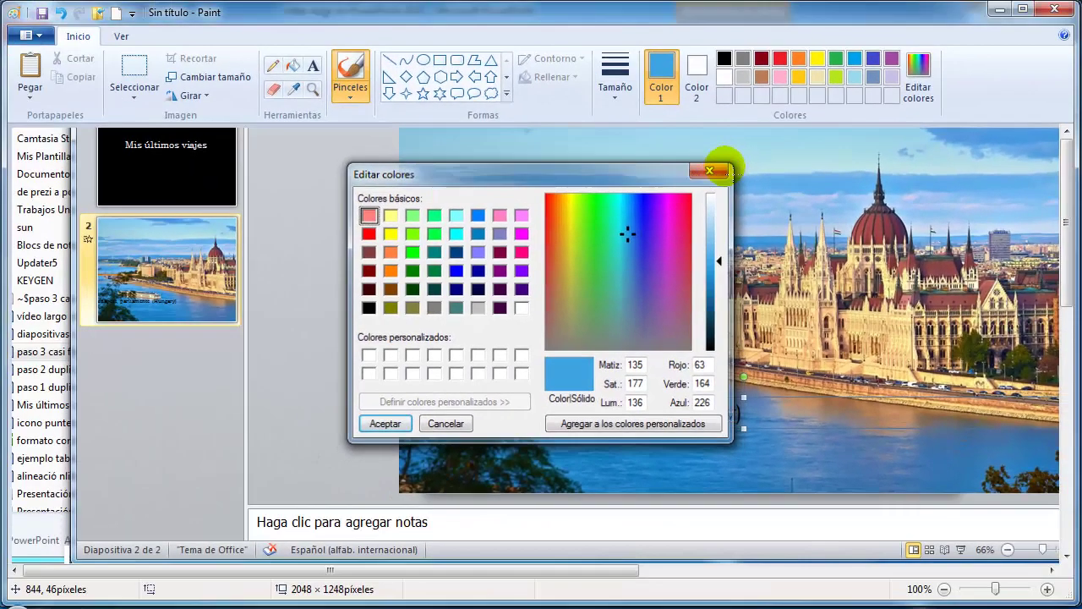
- Correct the caption to 'Budapest parliament (Hungary)' and open its text box's Shape Fill choices
{"action": "left_click", "coordinate": [710, 171]}
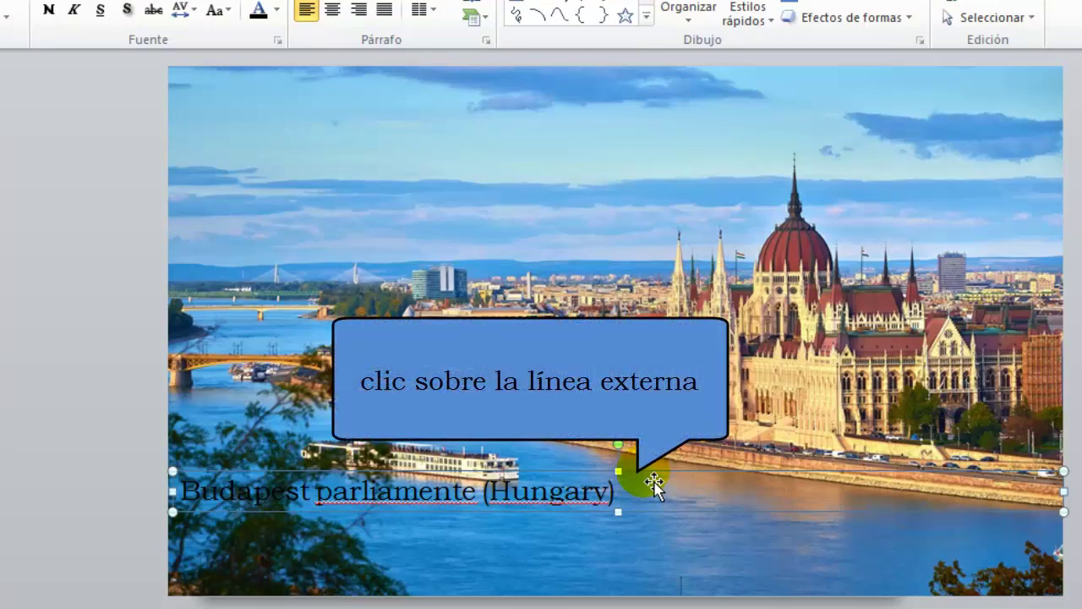
{"action": "key", "text": "BackSpace"}
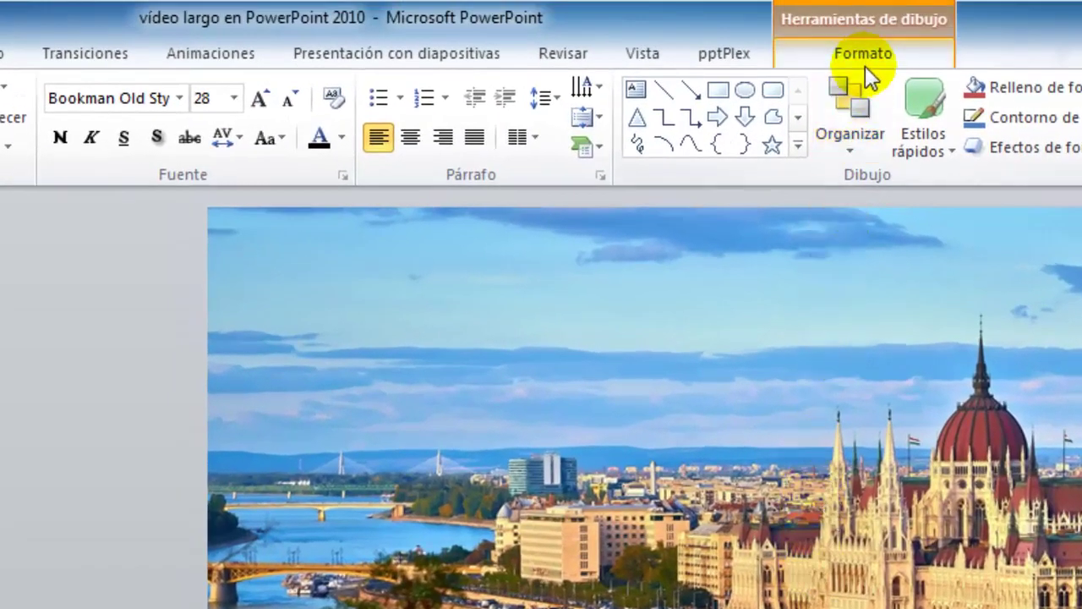
{"action": "left_click", "coordinate": [866, 56]}
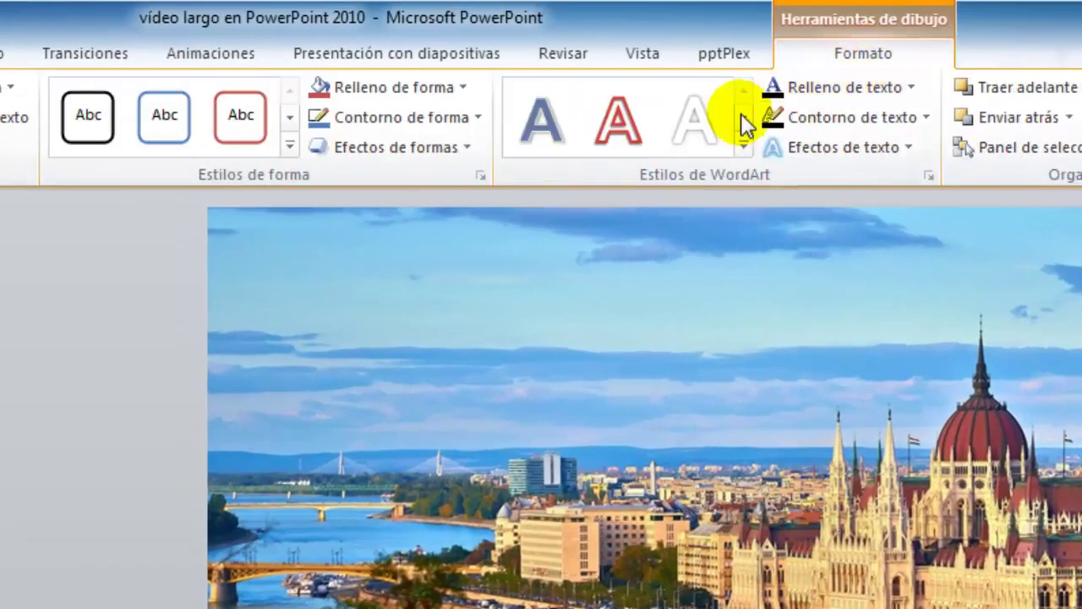
{"action": "left_click", "coordinate": [464, 88]}
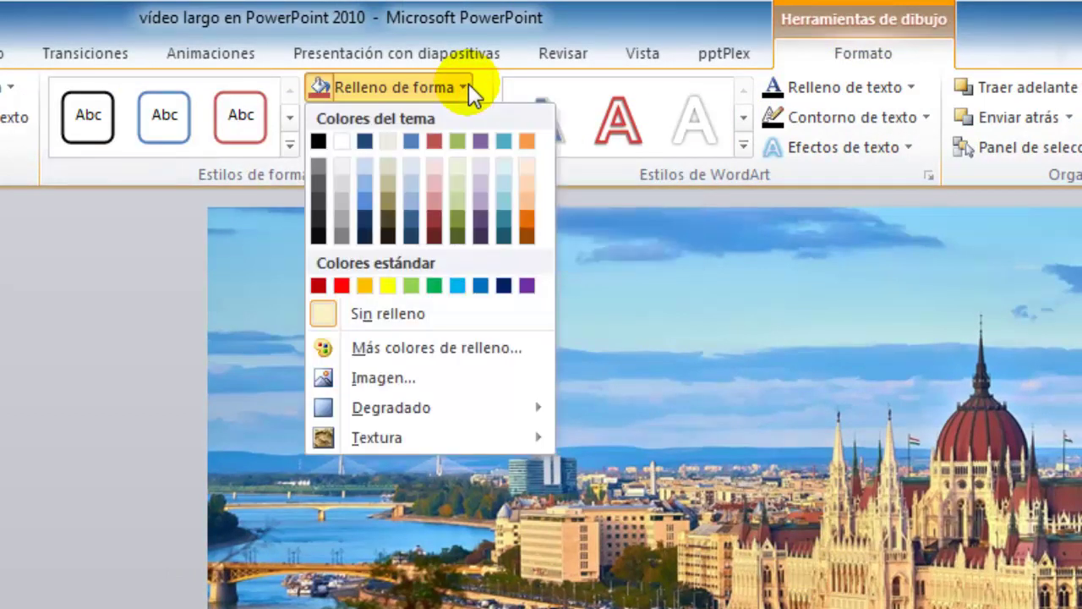
- Give the caption box a custom RGB 63, 164, 226 fill with 46% transparency
{"action": "left_click", "coordinate": [502, 346]}
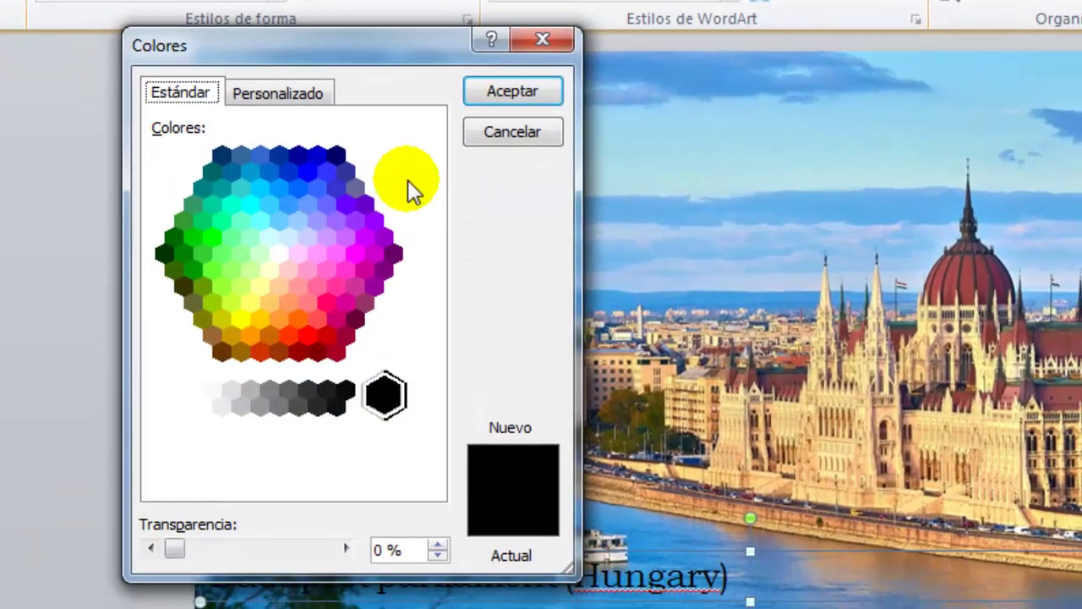
{"action": "left_click", "coordinate": [309, 93]}
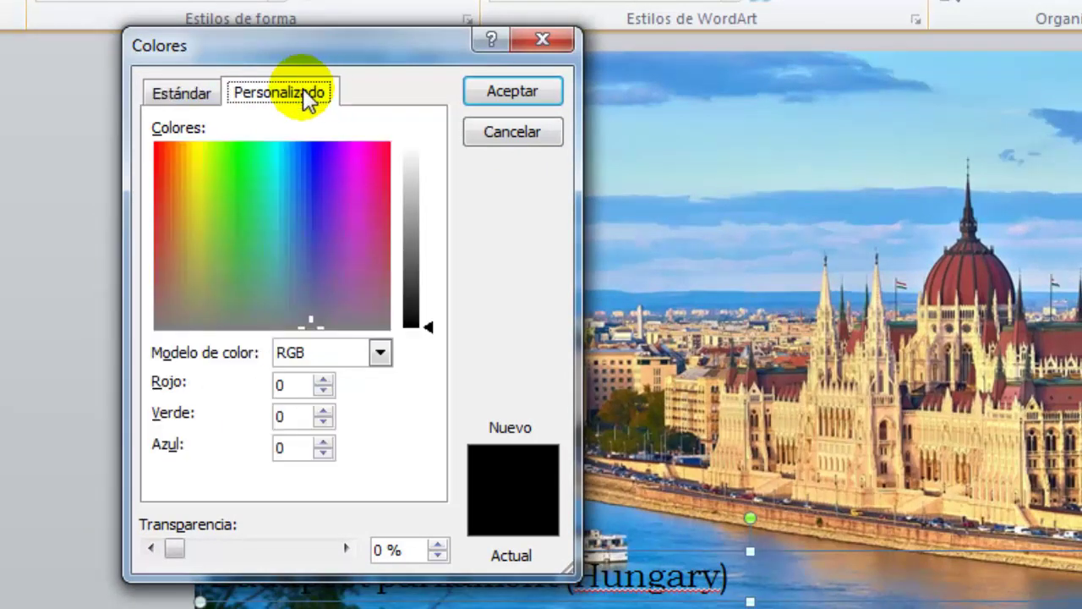
{"action": "double_click", "coordinate": [279, 385]}
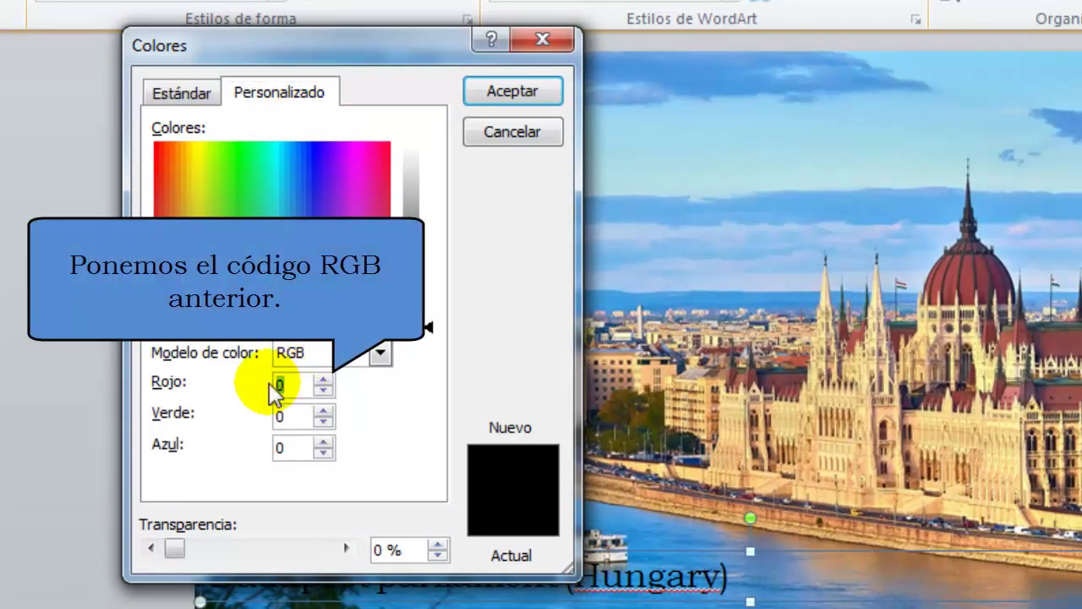
{"action": "type", "text": "63"}
{"action": "key", "text": "Tab"}
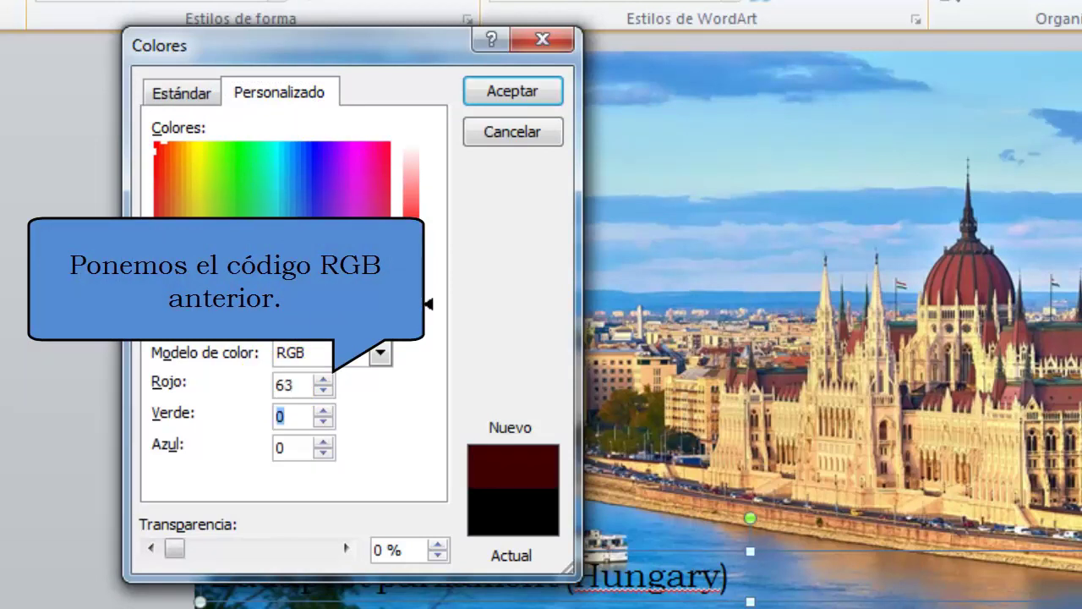
{"action": "type", "text": "164"}
{"action": "key", "text": "Tab"}
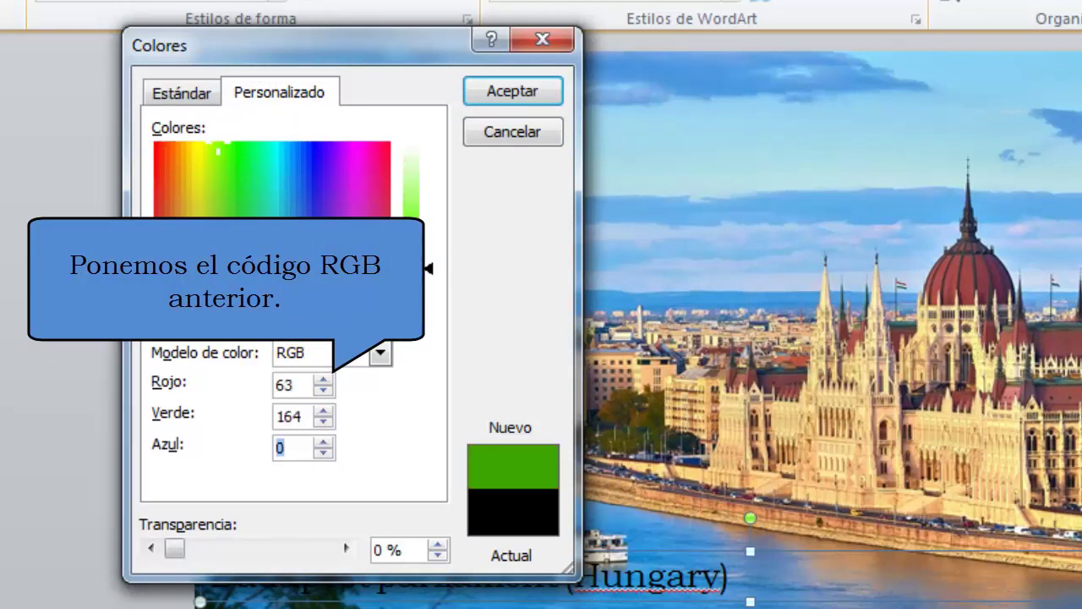
{"action": "type", "text": "226"}
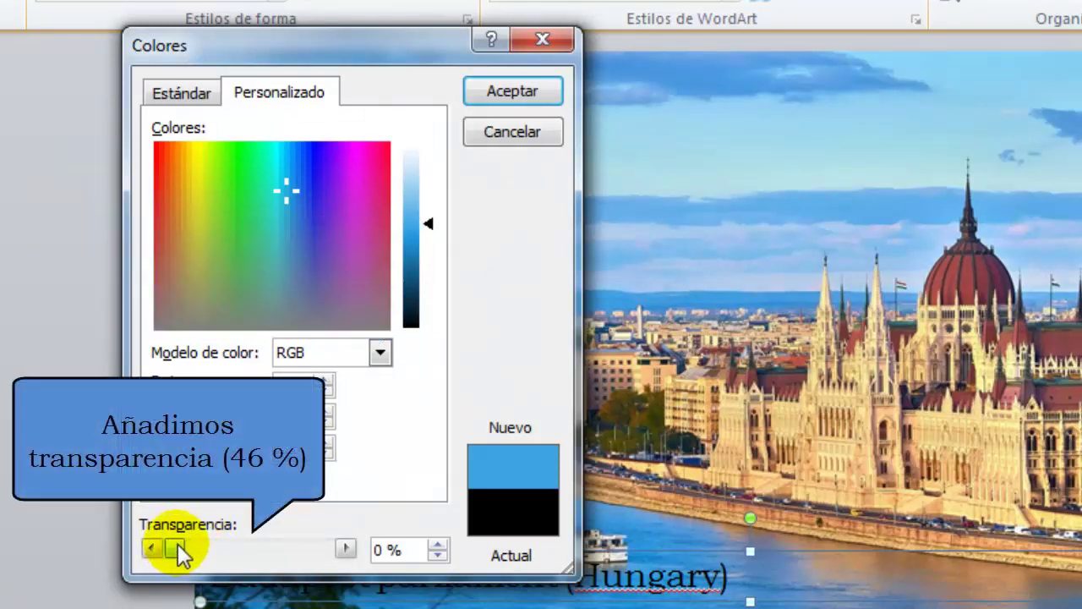
{"action": "left_click_drag", "start_coordinate": [176, 543], "coordinate": [244, 543]}
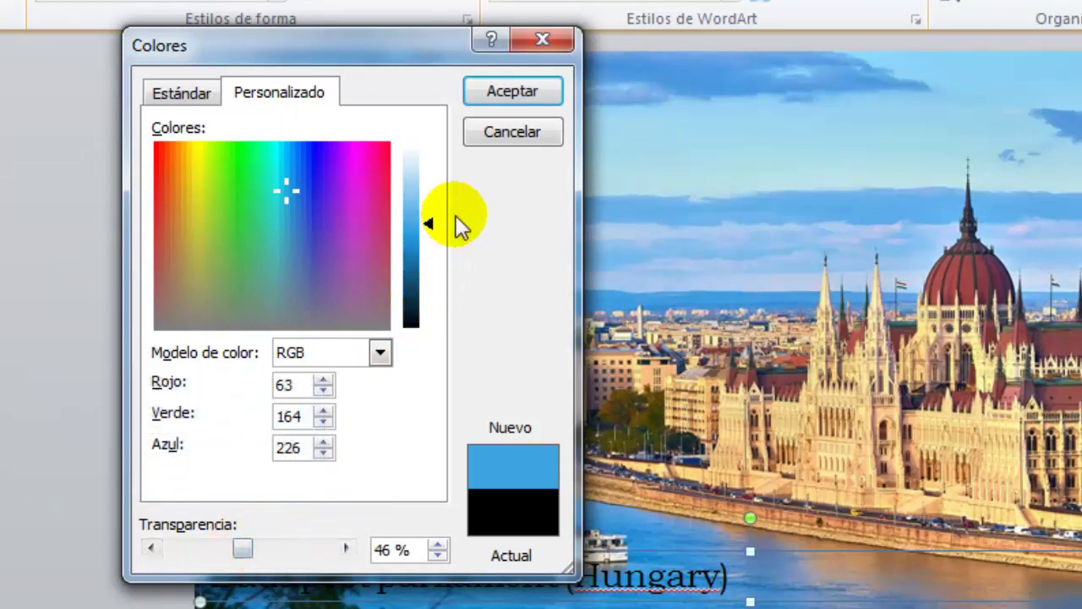
{"action": "left_click", "coordinate": [523, 102]}
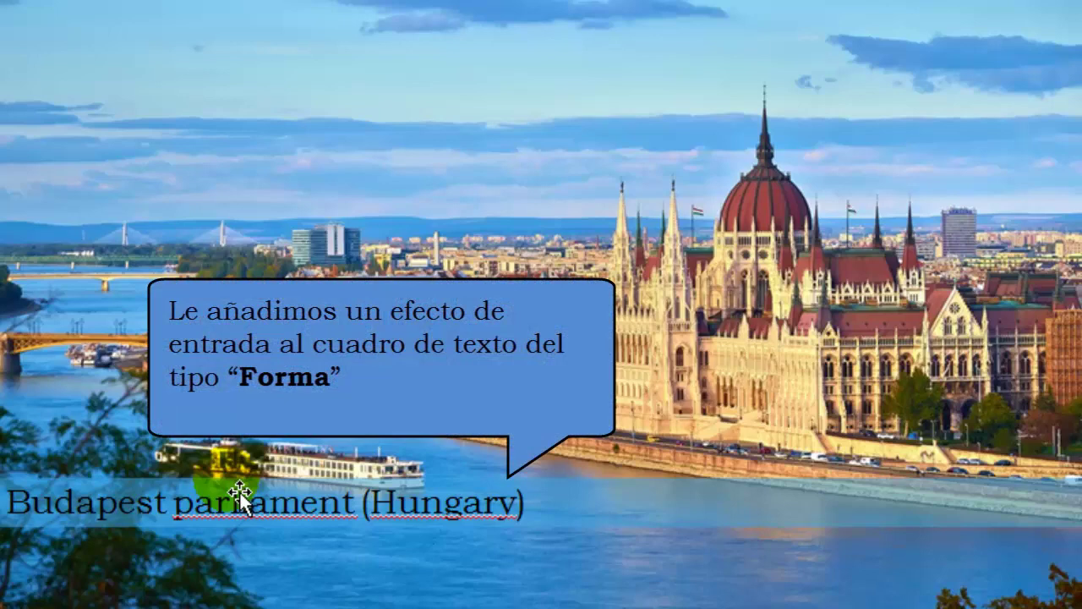
- Add the Forma entrance animation to the caption's text box
{"action": "left_click", "coordinate": [607, 494]}
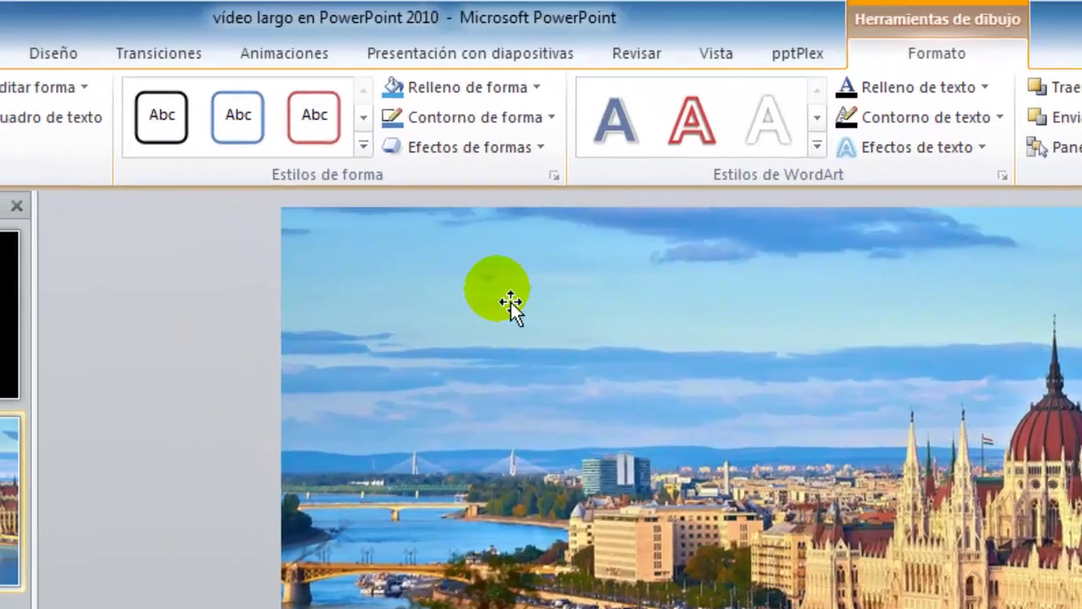
{"action": "left_click", "coordinate": [315, 56]}
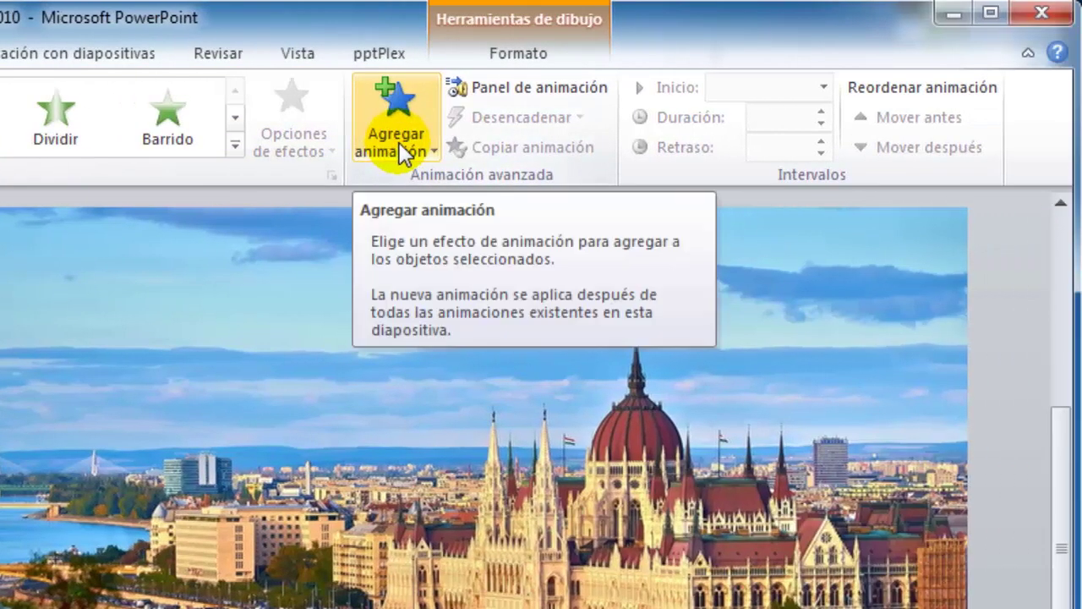
{"action": "left_click", "coordinate": [399, 142]}
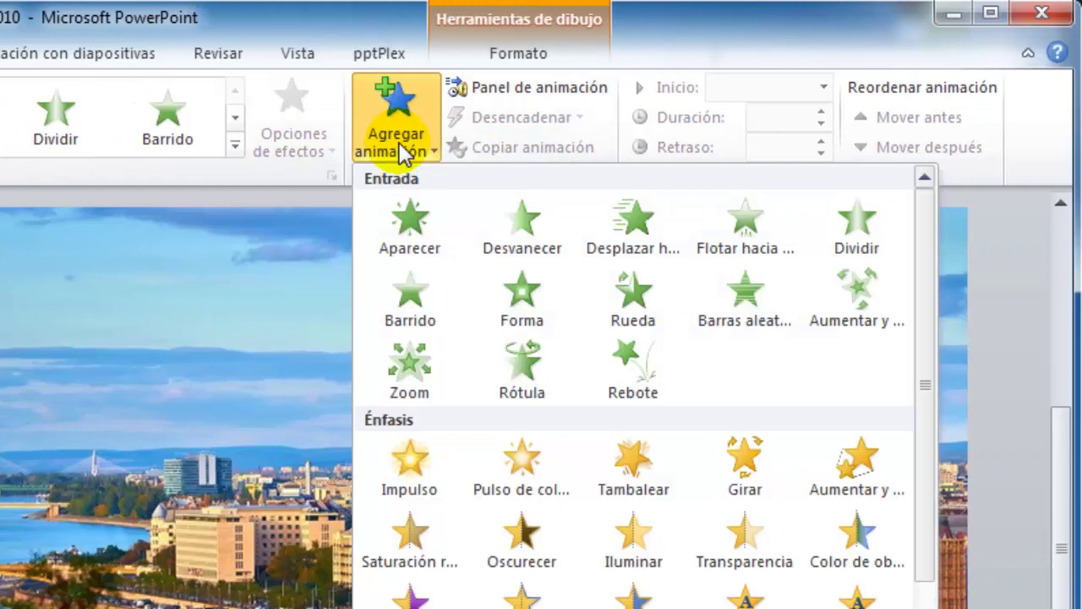
{"action": "left_click", "coordinate": [525, 298]}
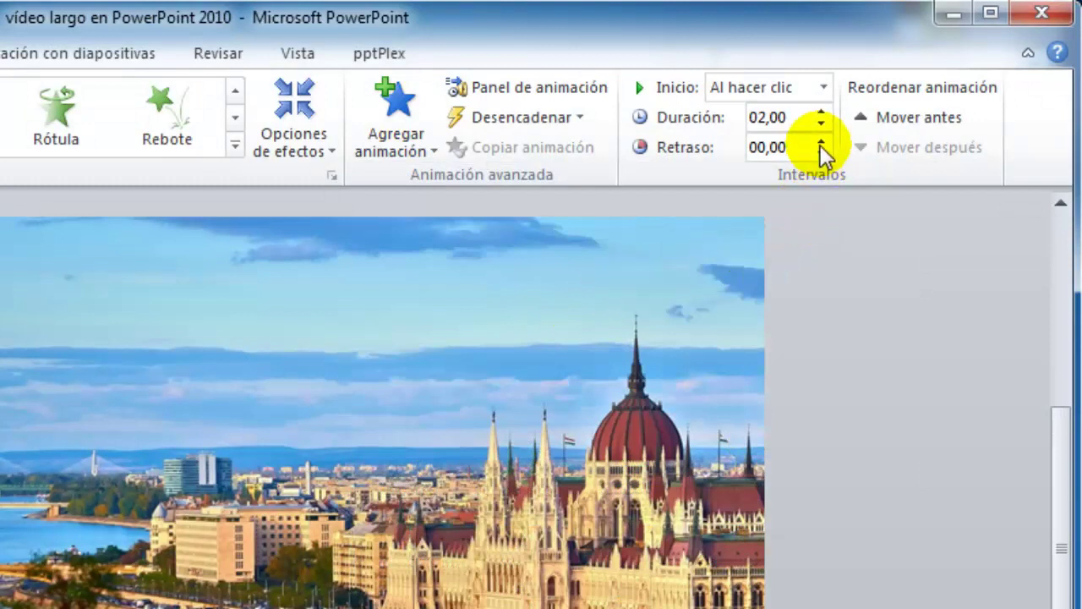
- Set the Forma duration to 1 second, start it with the previous, and show the Animation Pane
{"action": "left_click", "coordinate": [822, 123]}
{"action": "left_click", "coordinate": [822, 124]}
{"action": "left_click", "coordinate": [823, 124]}
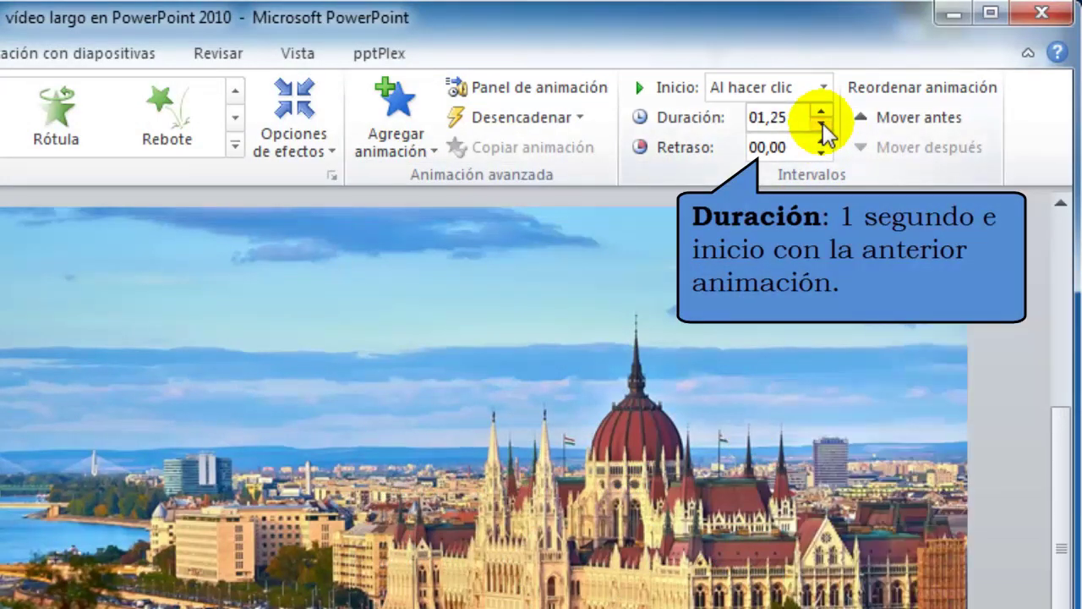
{"action": "left_click", "coordinate": [822, 124]}
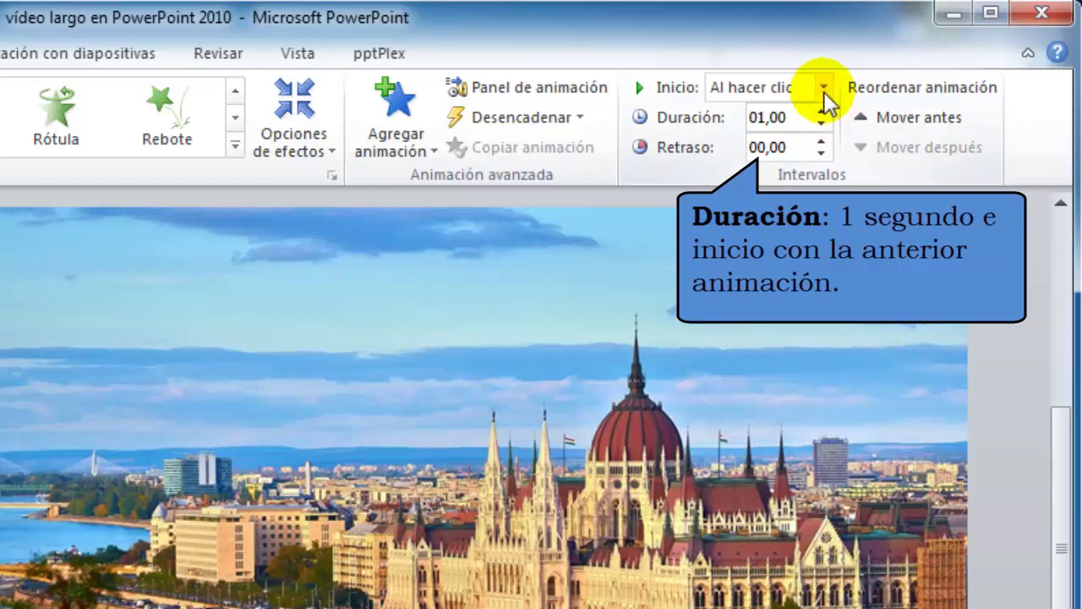
{"action": "left_click", "coordinate": [823, 87]}
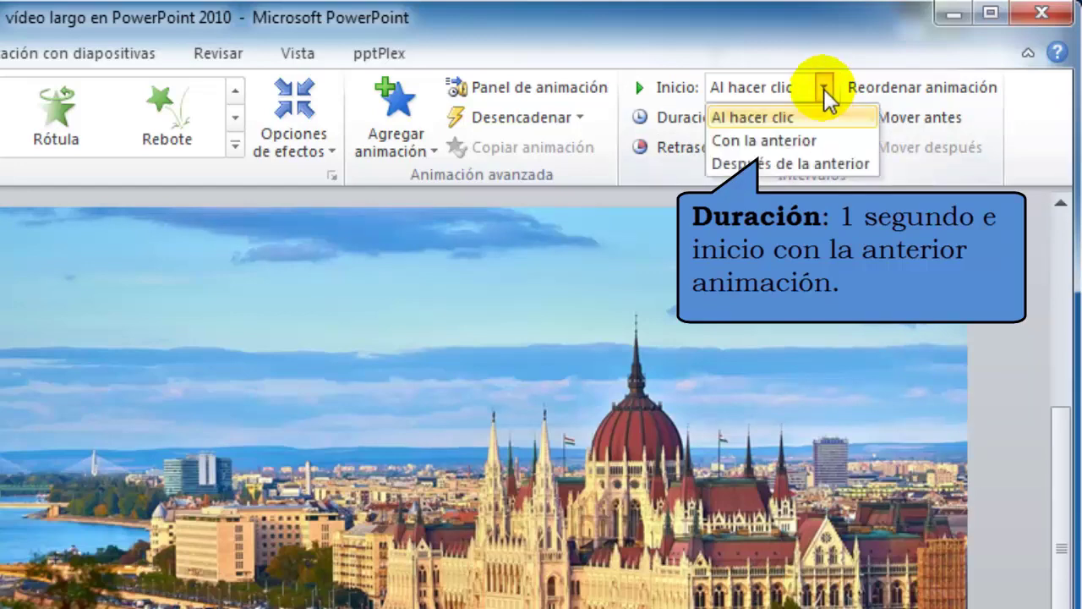
{"action": "left_click", "coordinate": [815, 138]}
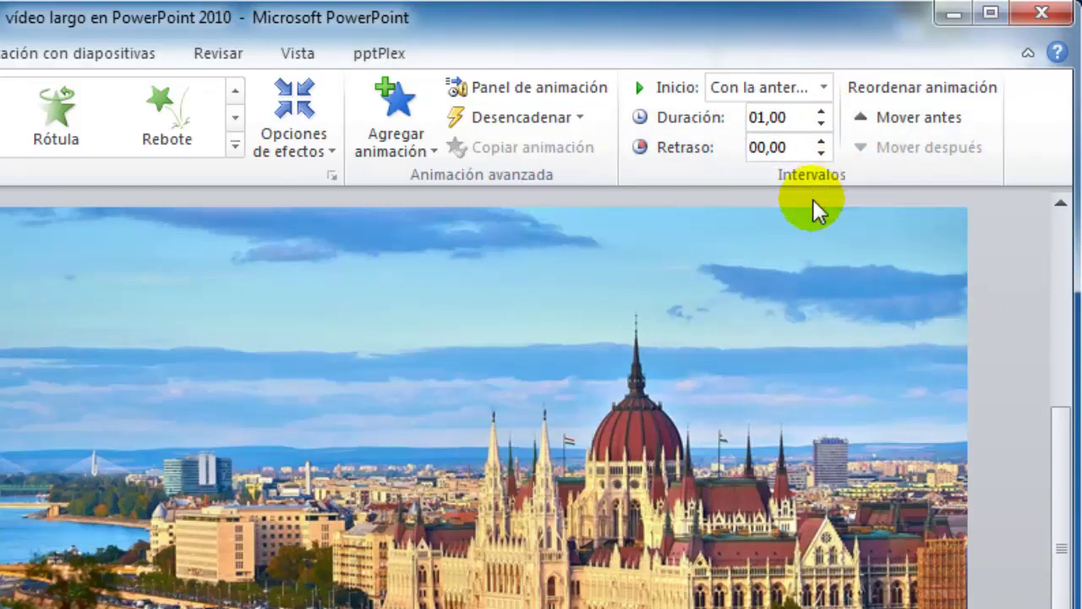
{"action": "left_click", "coordinate": [567, 96]}
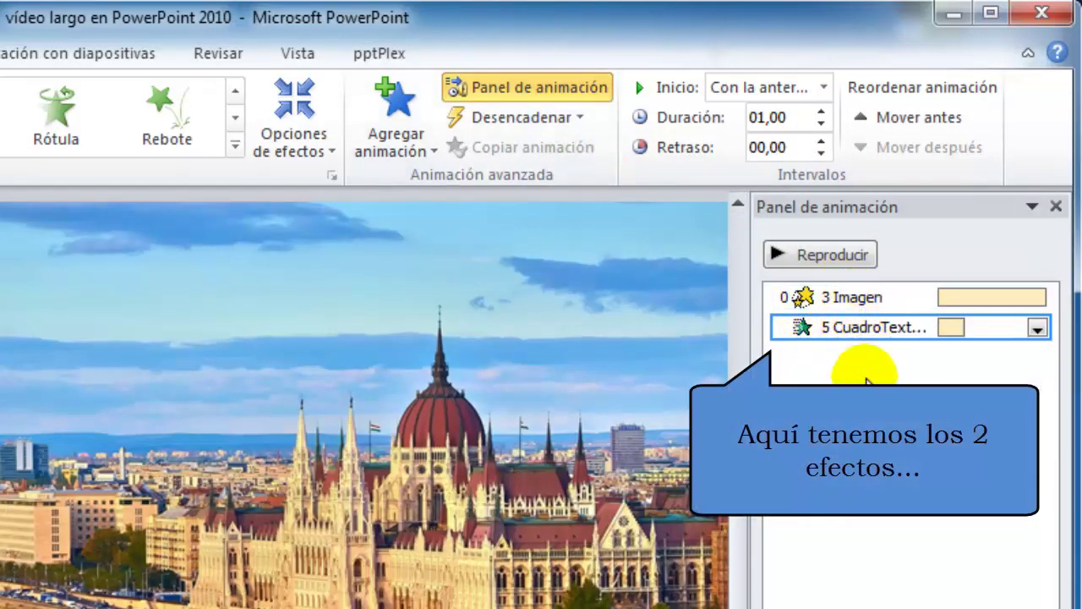
- Close the Animation Pane and preview the Budapest slide's animations twice
{"action": "left_click", "coordinate": [1056, 206]}
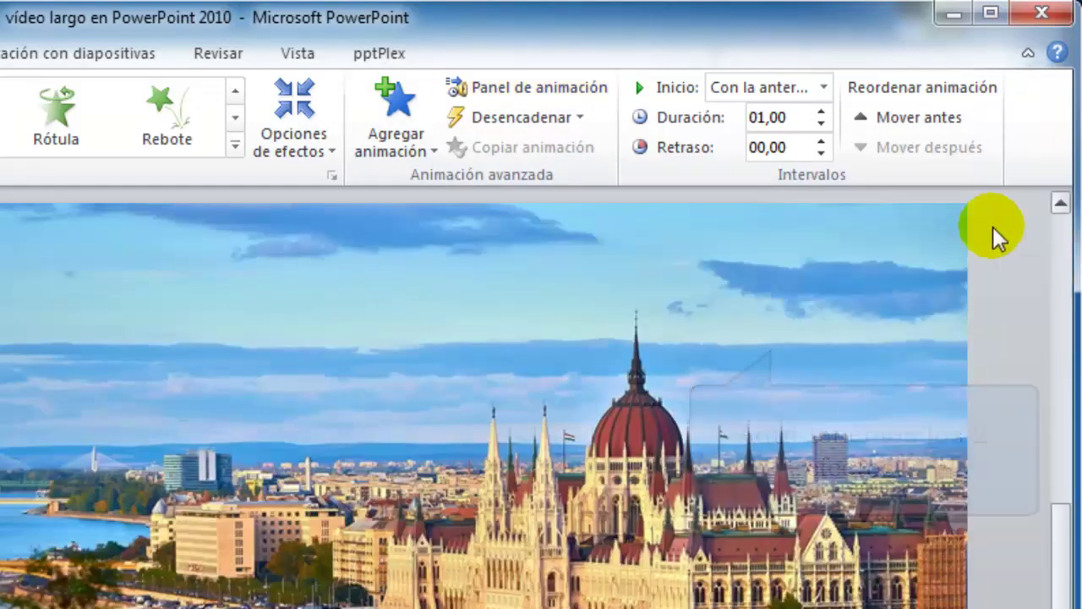
{"action": "left_click", "coordinate": [696, 375]}
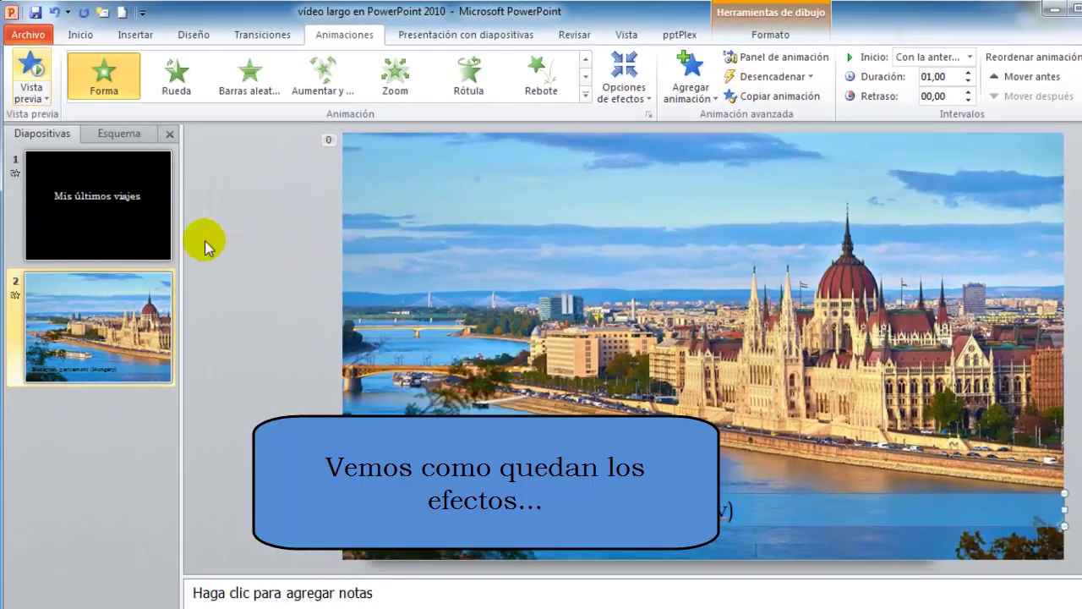
{"action": "left_click", "coordinate": [49, 100]}
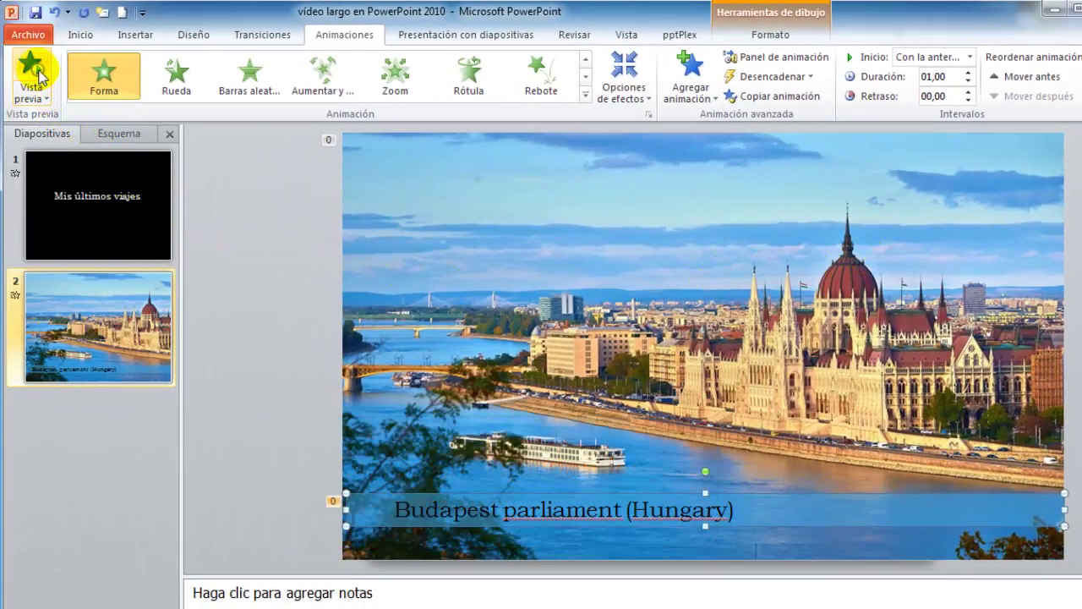
{"action": "left_click", "coordinate": [34, 75]}
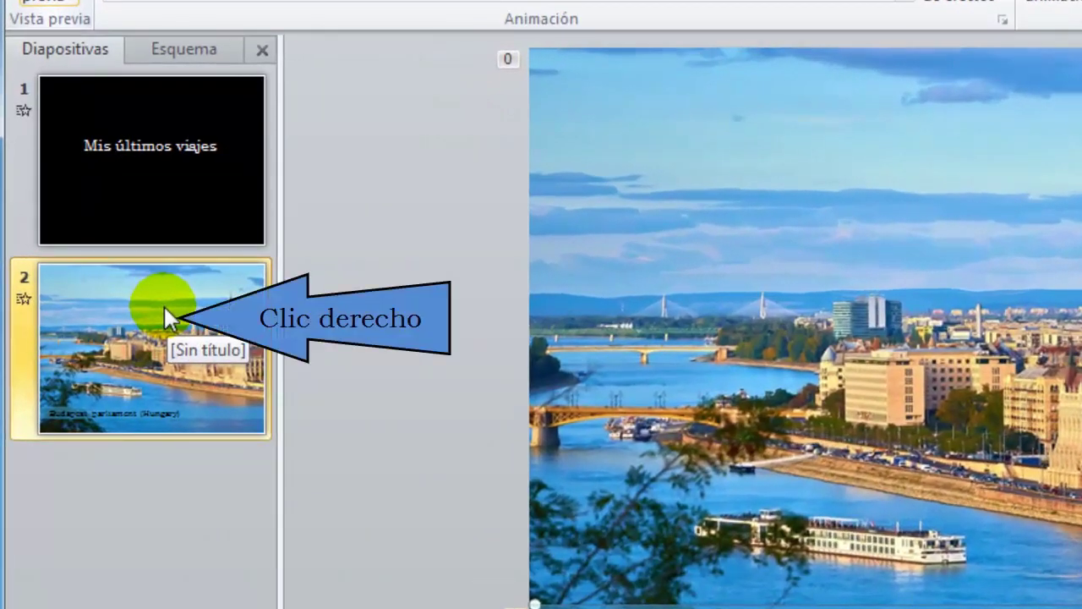
- Duplicate slides 2 and 3 with Duplicar diapositiva to make more Budapest slides
{"action": "right_click", "coordinate": [165, 310]}
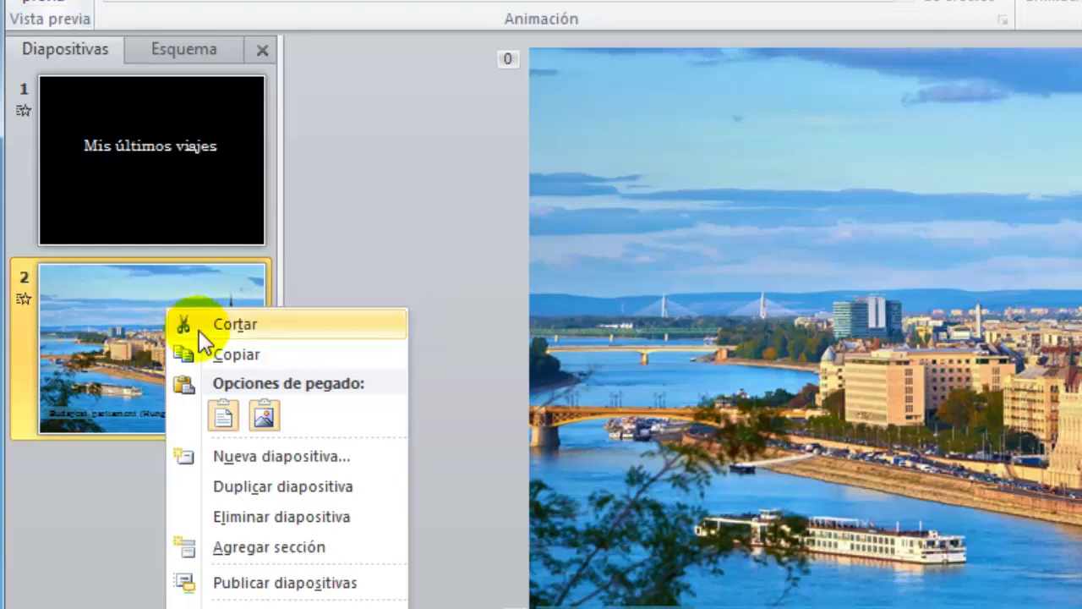
{"action": "left_click", "coordinate": [302, 486]}
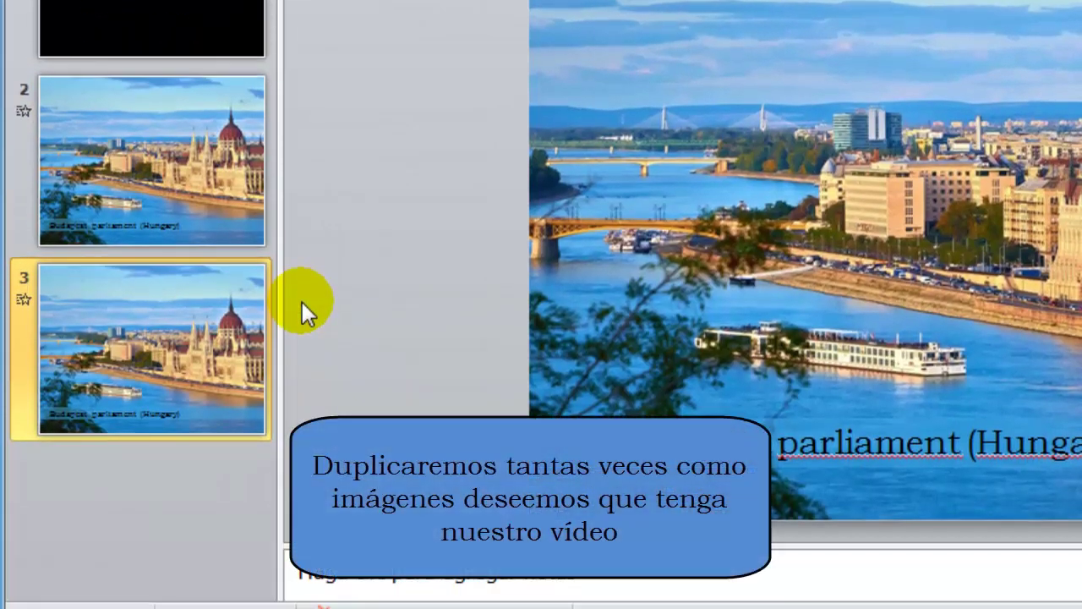
{"action": "right_click", "coordinate": [156, 326]}
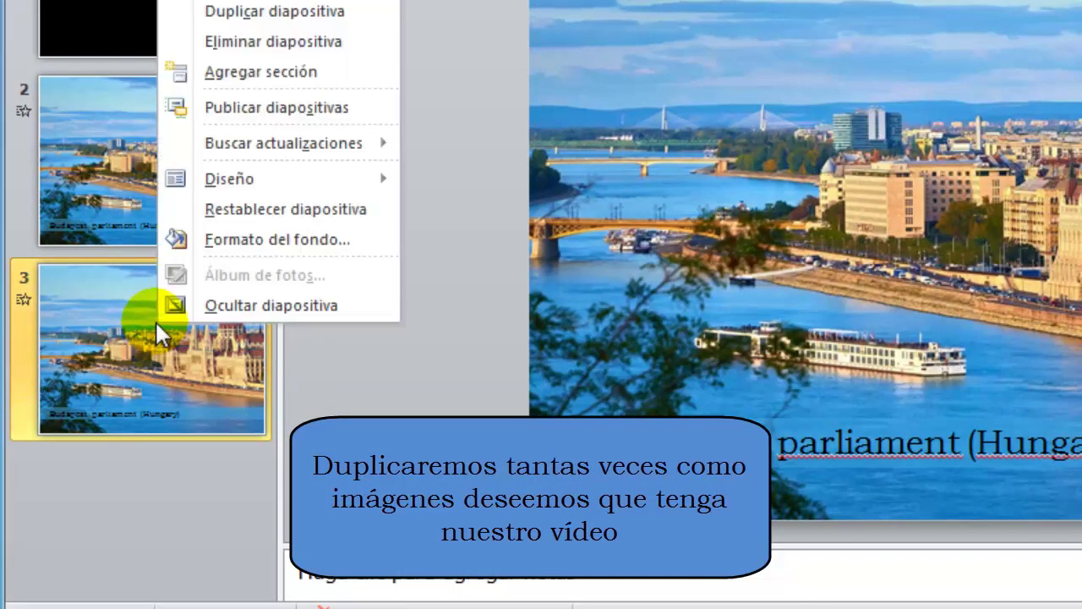
{"action": "left_click", "coordinate": [268, 21]}
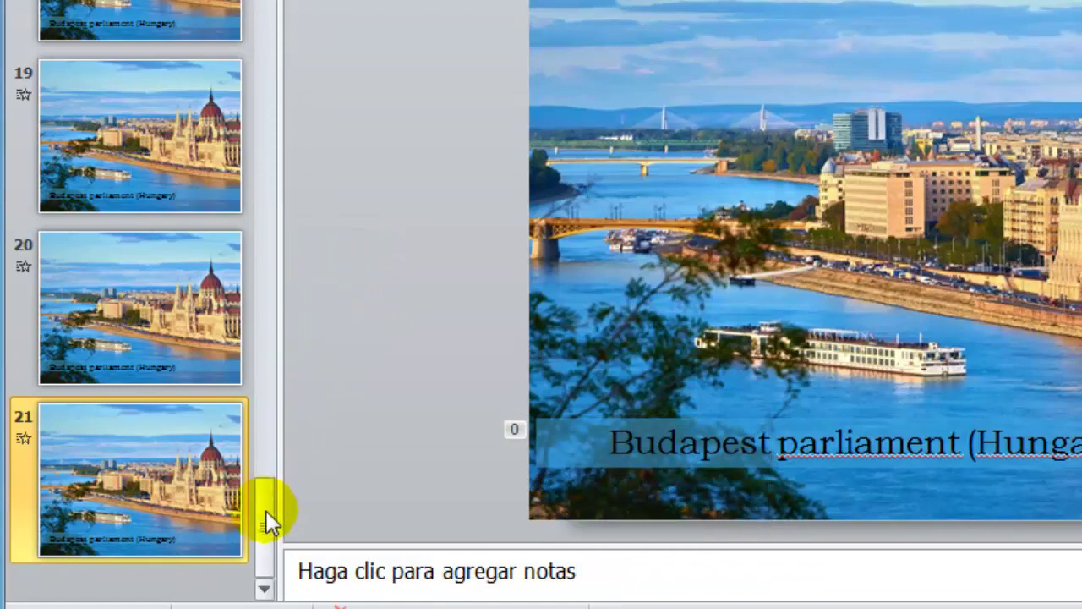
- Scroll the slide thumbnails back up through the duplicated slides
{"action": "left_click_drag", "start_coordinate": [266, 515], "coordinate": [268, 414]}
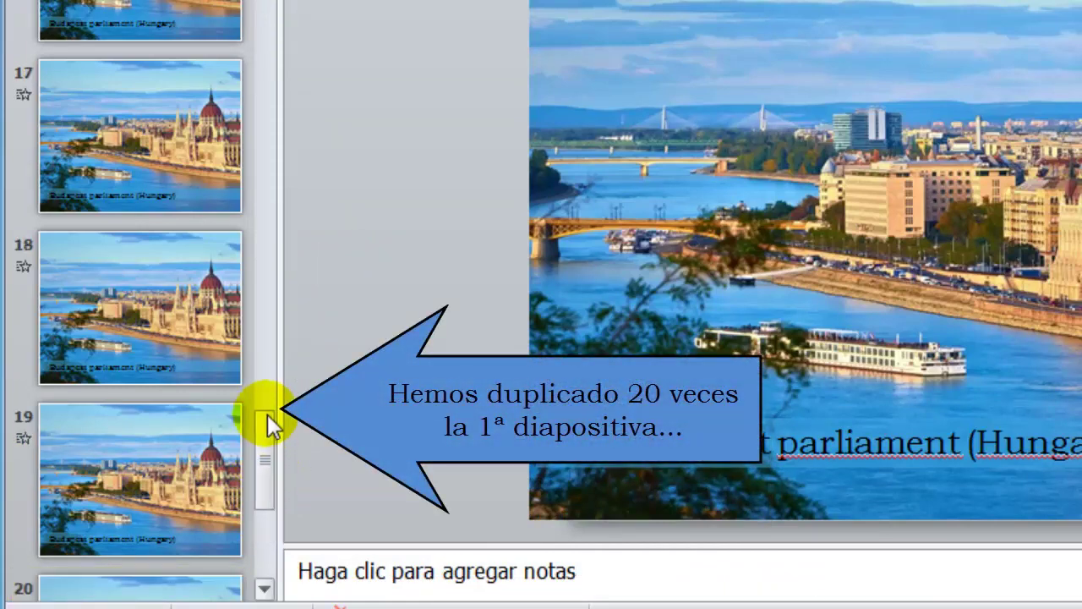
{"action": "scroll", "coordinate": [267, 414], "scroll_direction": "up", "scroll_amount": 1}
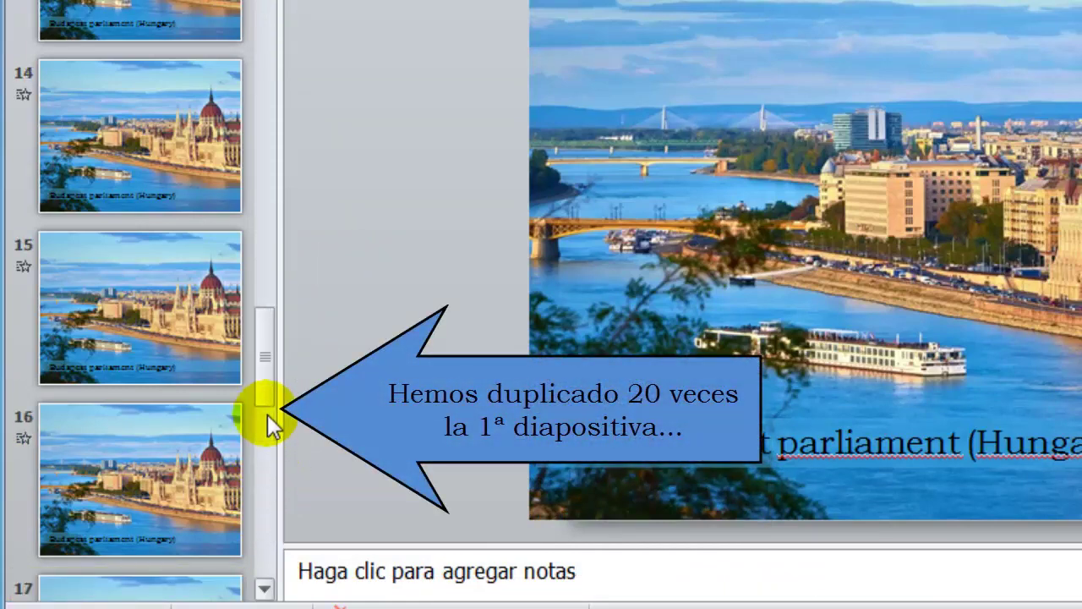
{"action": "scroll", "coordinate": [267, 414], "scroll_direction": "up", "scroll_amount": 1}
{"action": "scroll", "coordinate": [267, 414], "scroll_direction": "up", "scroll_amount": 1}
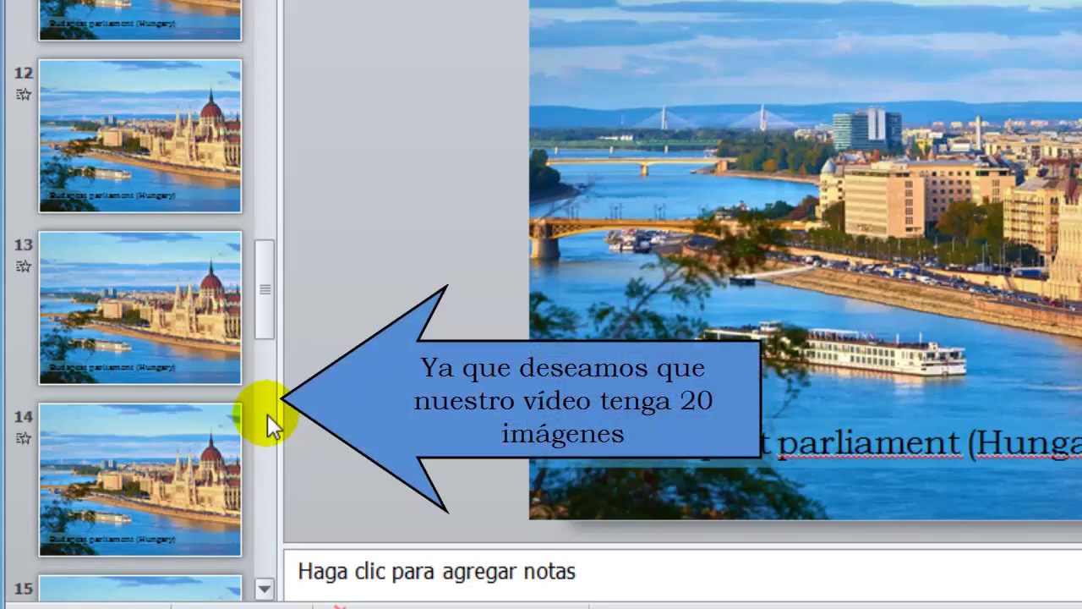
{"action": "scroll", "coordinate": [267, 415], "scroll_direction": "up", "scroll_amount": 1}
{"action": "scroll", "coordinate": [267, 415], "scroll_direction": "up", "scroll_amount": 2}
{"action": "scroll", "coordinate": [267, 414], "scroll_direction": "up", "scroll_amount": 2}
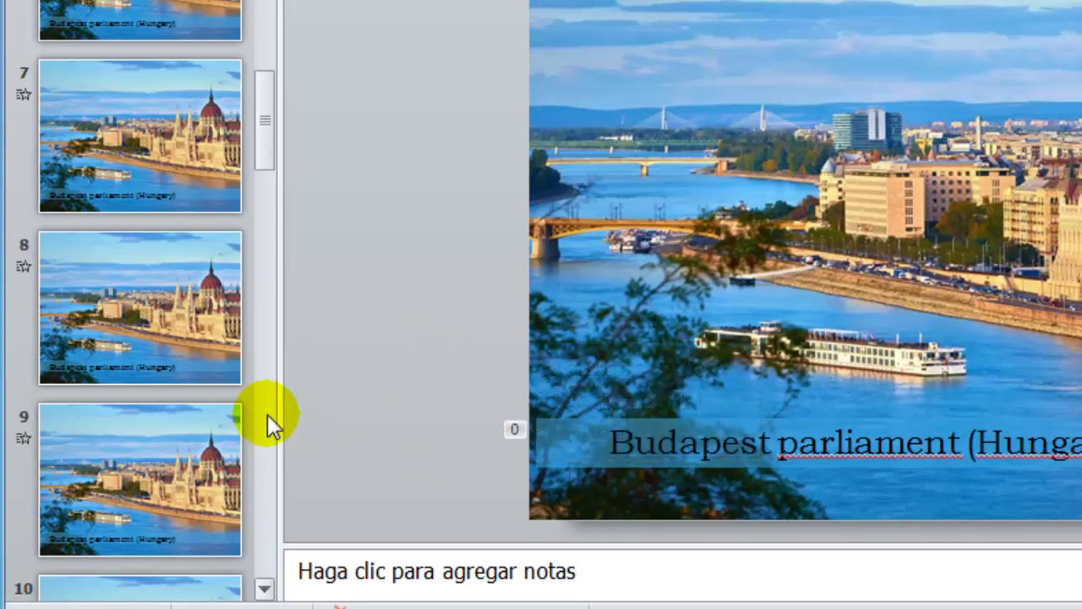
{"action": "scroll", "coordinate": [267, 415], "scroll_direction": "up", "scroll_amount": 2}
{"action": "scroll", "coordinate": [267, 414], "scroll_direction": "up", "scroll_amount": 1}
{"action": "scroll", "coordinate": [267, 414], "scroll_direction": "up", "scroll_amount": 2}
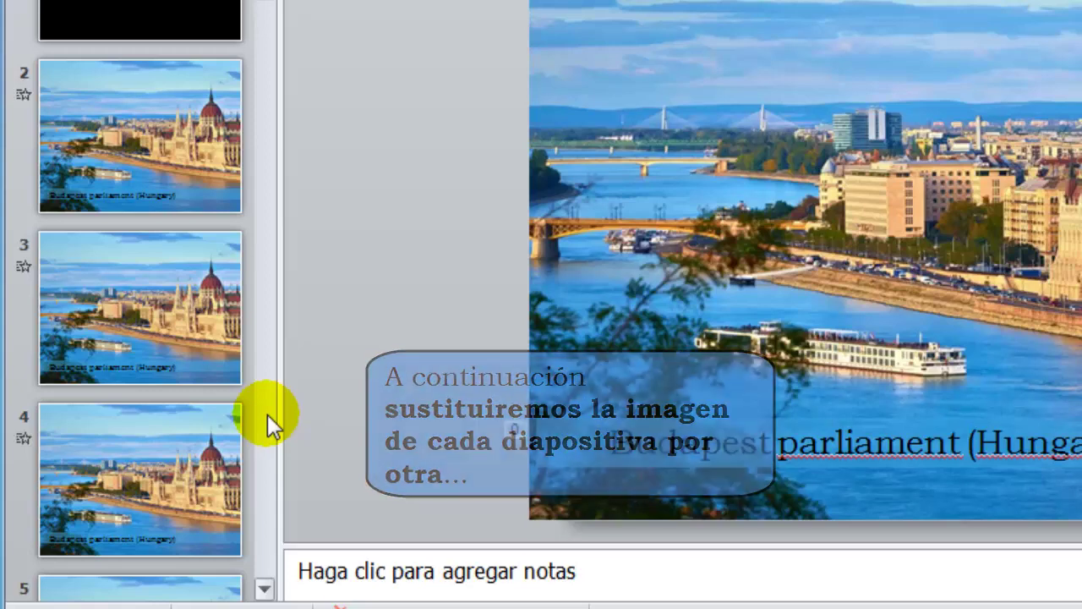
- On slide 3, replace the photo with '2 Oslo ,Aker Brygge (Norway)' via Cambiar imagen
{"action": "left_click", "coordinate": [110, 298]}
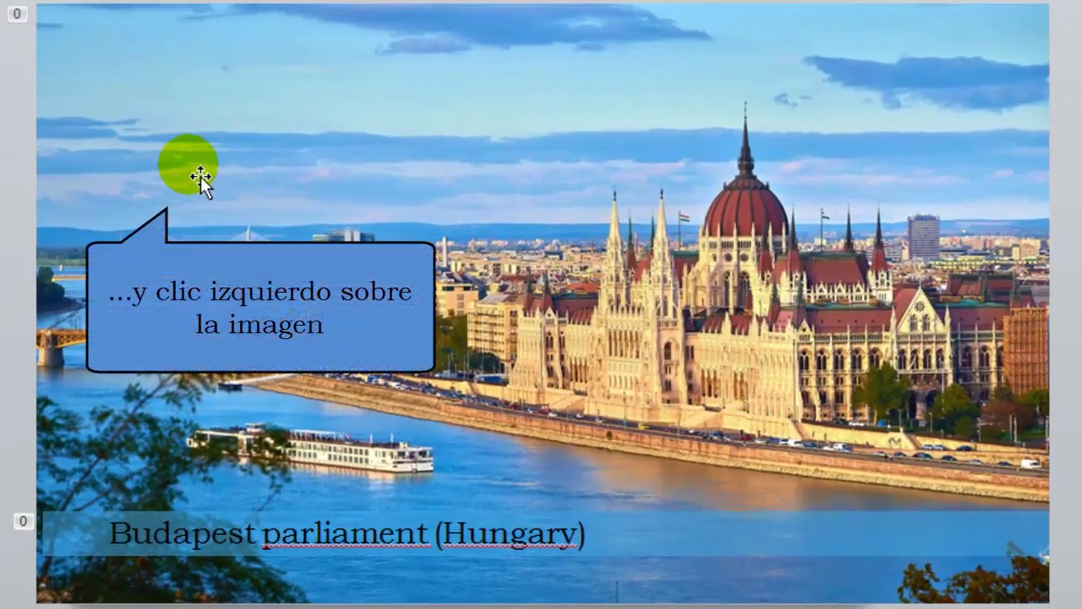
{"action": "left_click", "coordinate": [199, 178]}
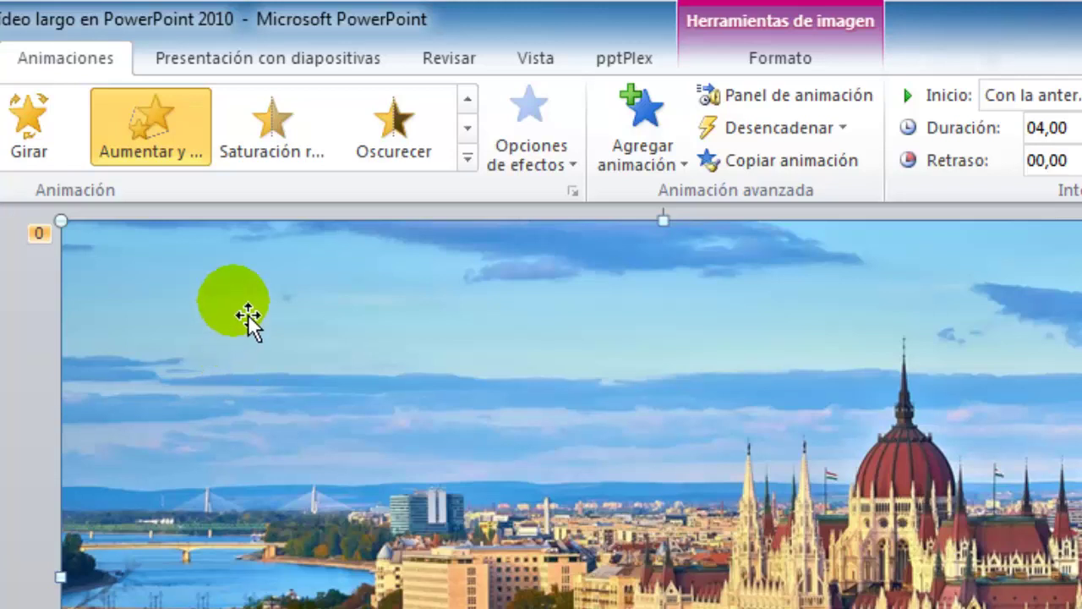
{"action": "left_click", "coordinate": [793, 60]}
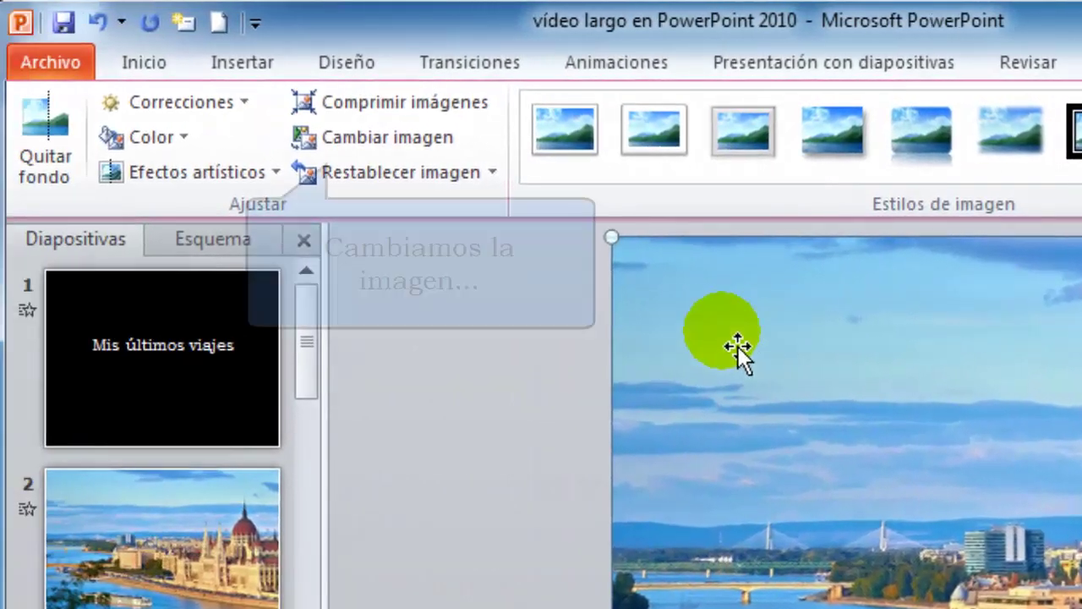
{"action": "left_click", "coordinate": [442, 145]}
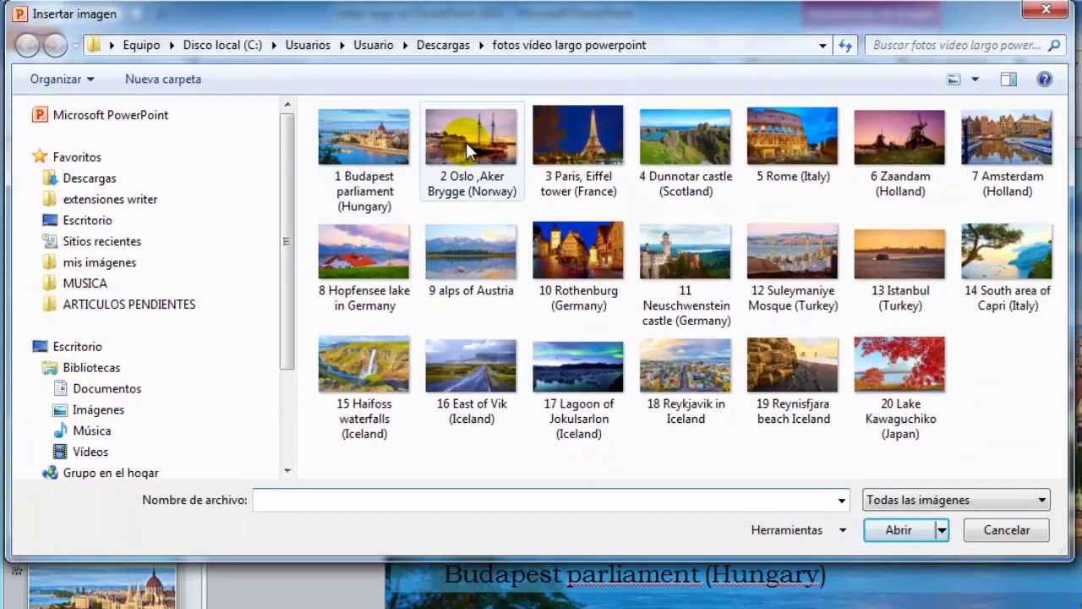
{"action": "left_click", "coordinate": [479, 137]}
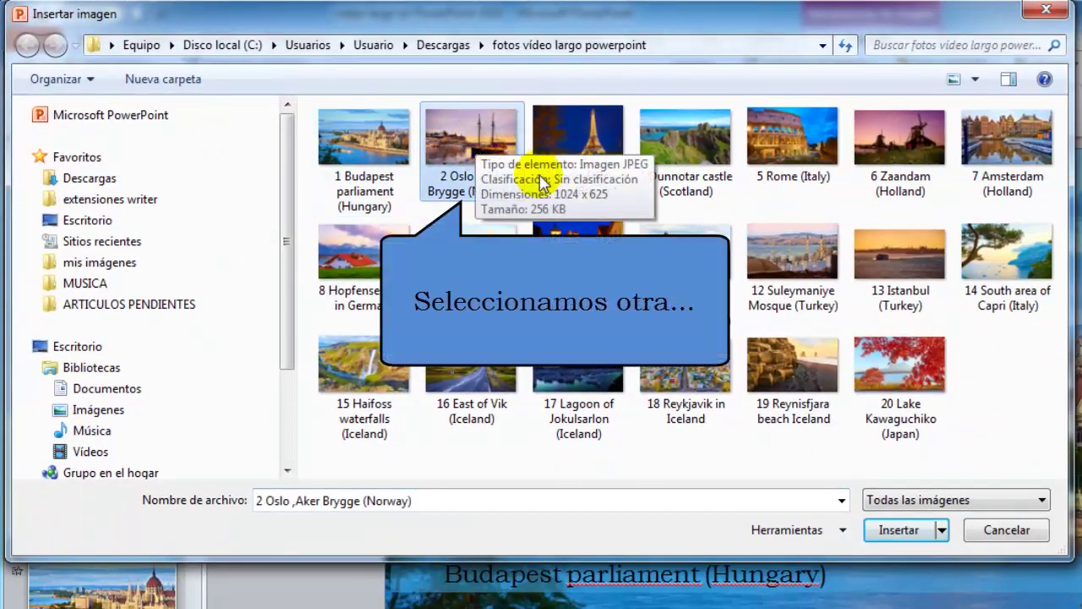
{"action": "left_click", "coordinate": [882, 533]}
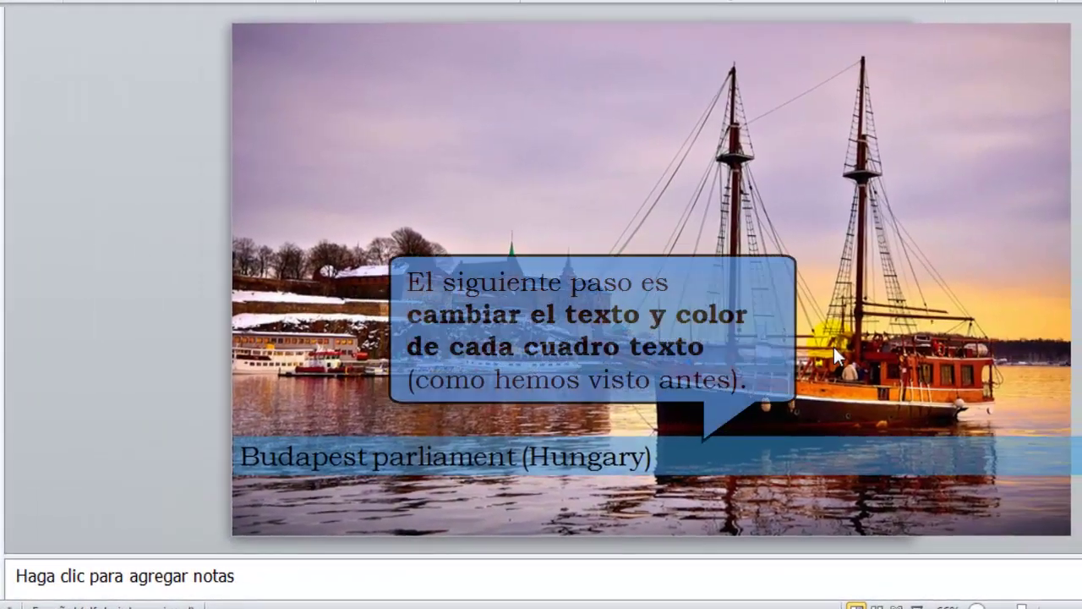
- Check the caption, then step down slide by slide to slide 12's castle photo
{"action": "left_click", "coordinate": [641, 455]}
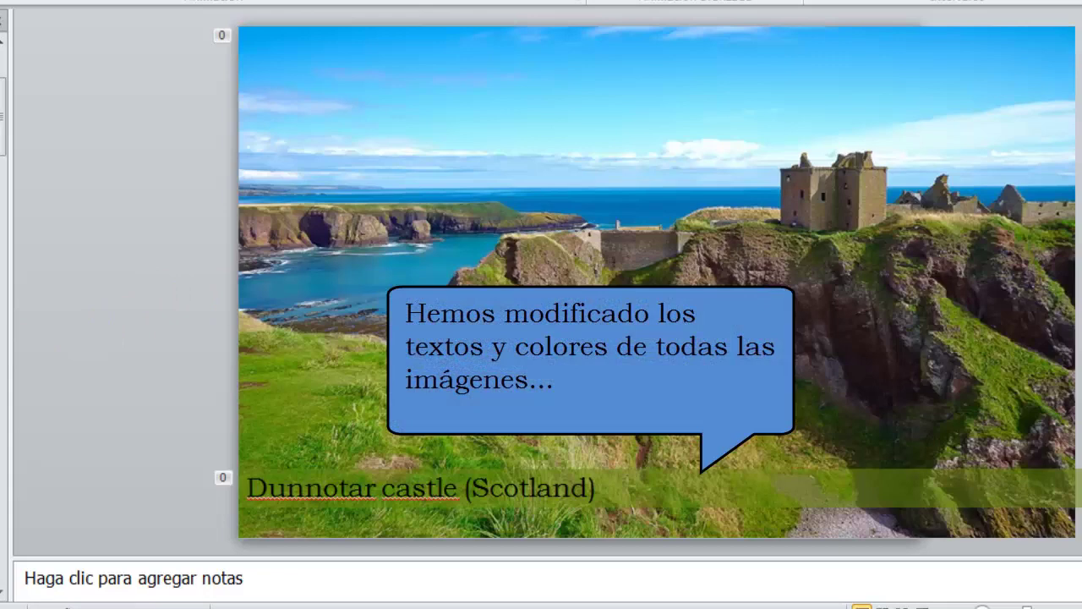
{"action": "key", "text": "Down"}
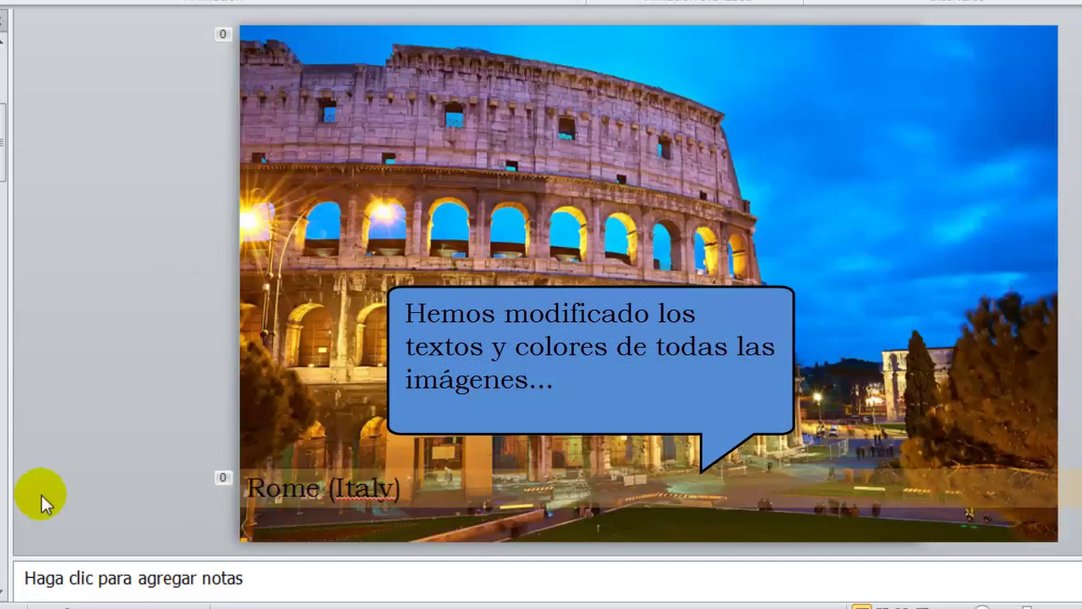
{"action": "key", "text": "Down"}
{"action": "key", "text": "Down"}
{"action": "key", "text": "Down"}
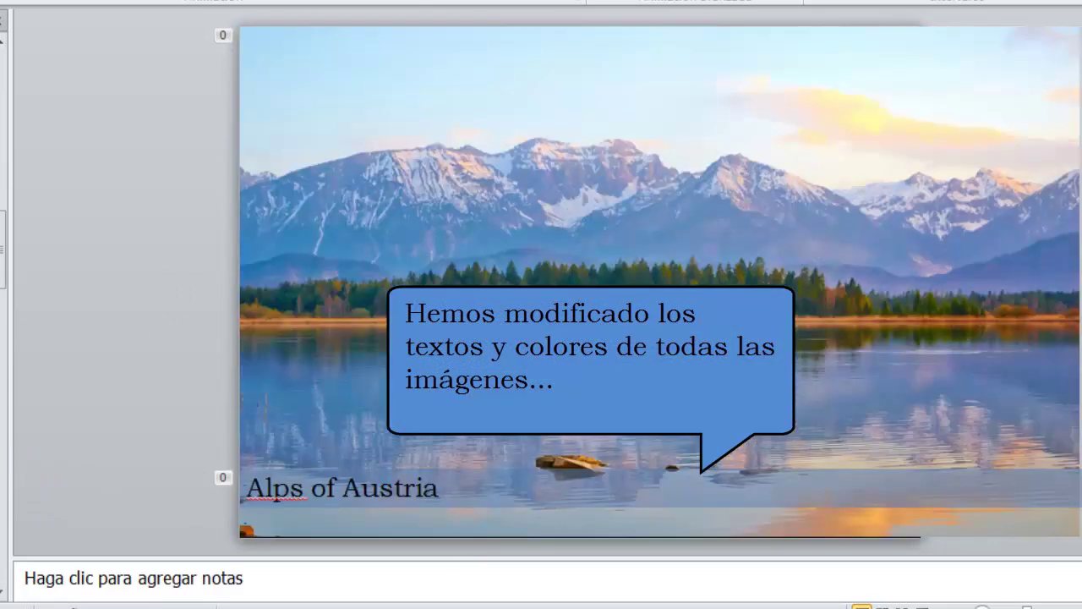
{"action": "key", "text": "Down"}
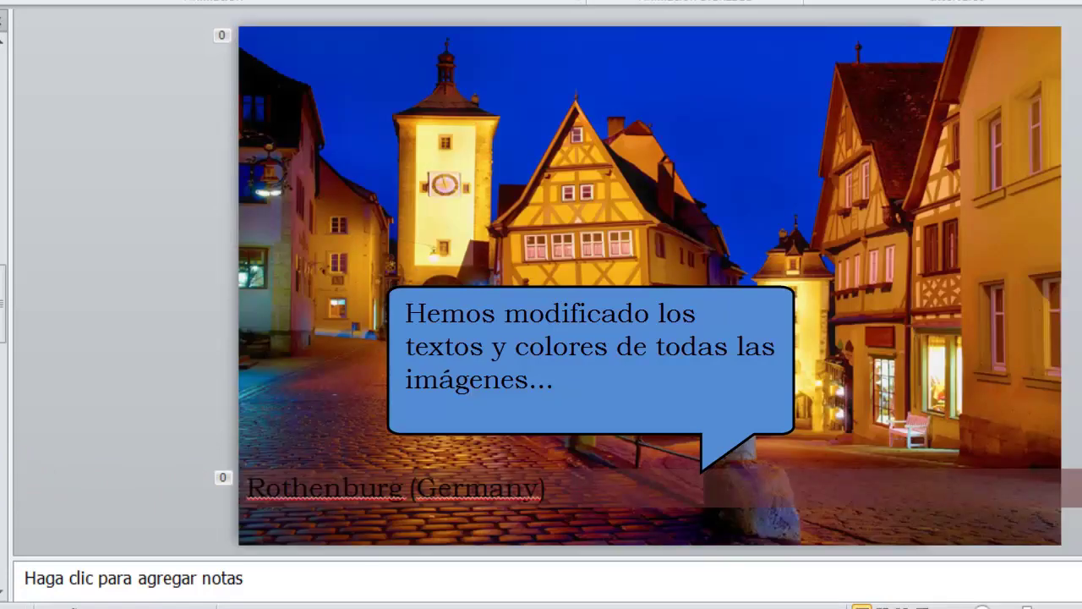
{"action": "key", "text": "Down"}
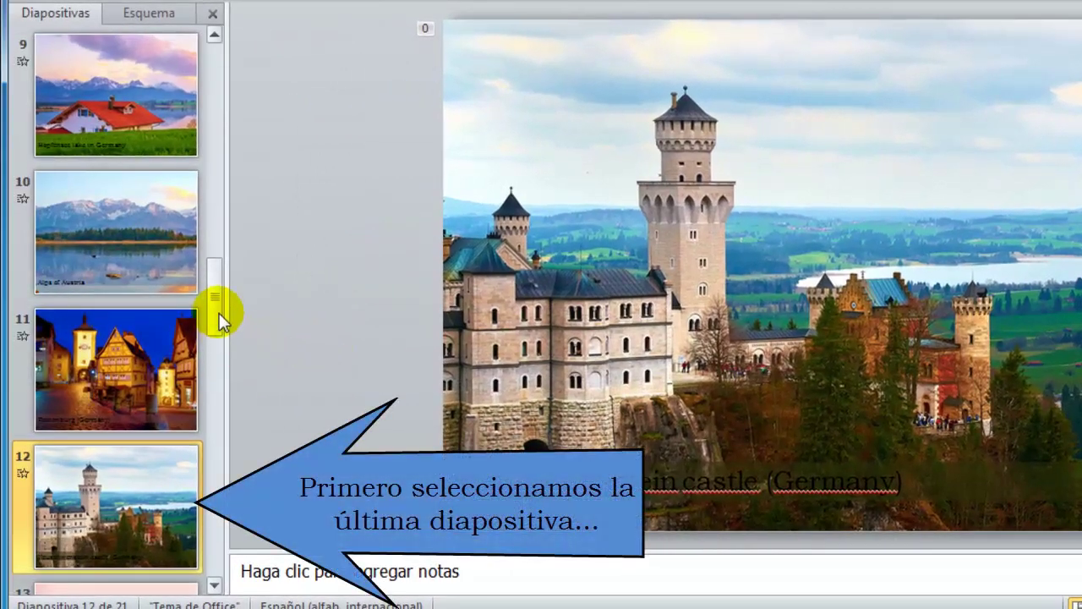
- Give the Lake Kawaguchiko picture on slide 21 a Desvanecer exit animation
{"action": "left_click_drag", "start_coordinate": [219, 313], "coordinate": [217, 548]}
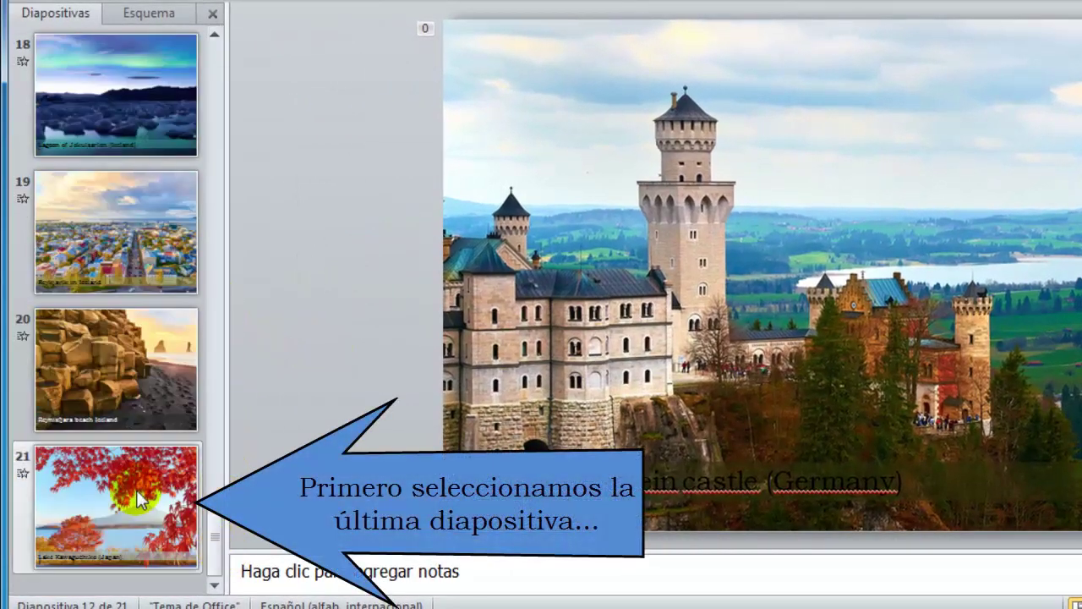
{"action": "left_click", "coordinate": [138, 497]}
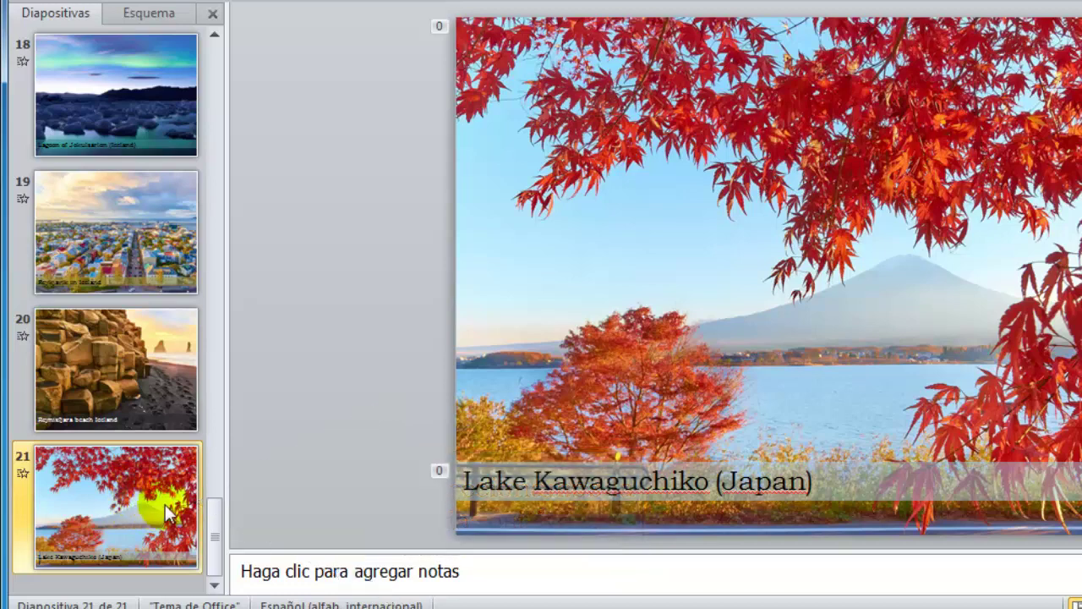
{"action": "left_click", "coordinate": [565, 198]}
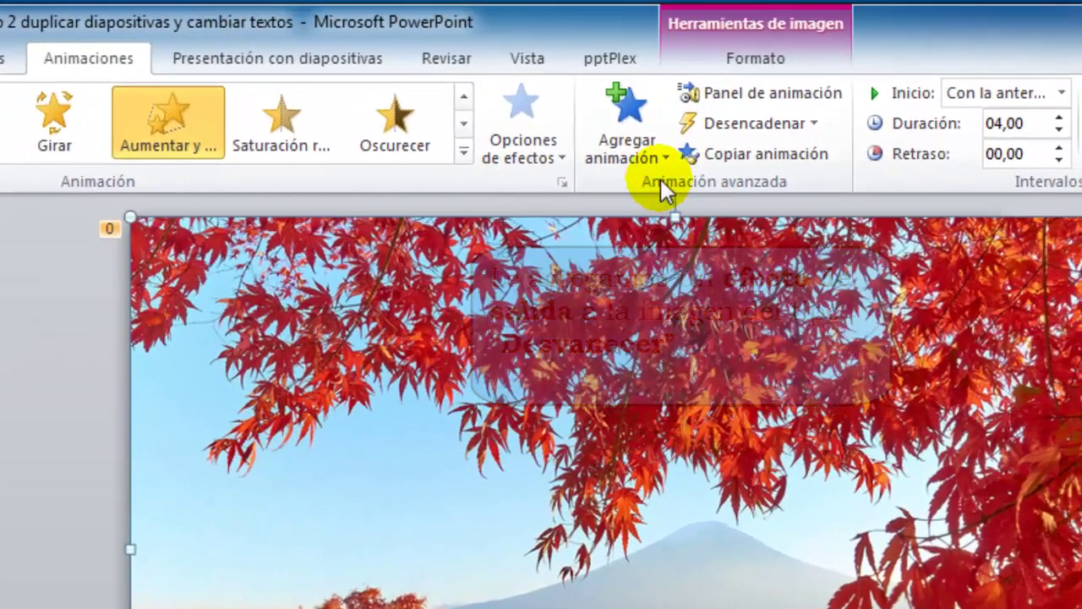
{"action": "left_click", "coordinate": [659, 158]}
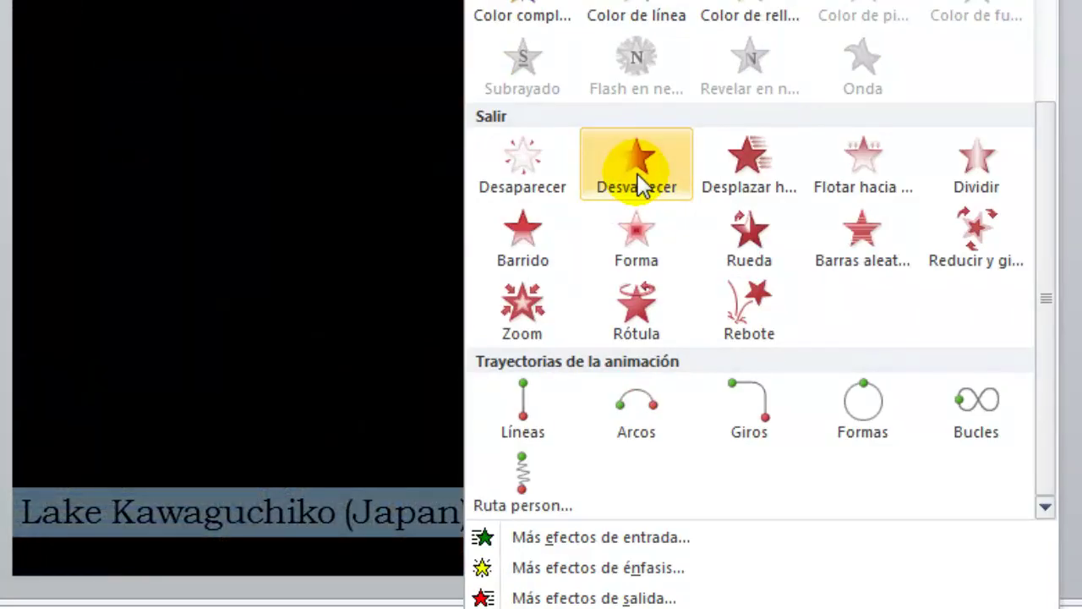
{"action": "left_click", "coordinate": [640, 185]}
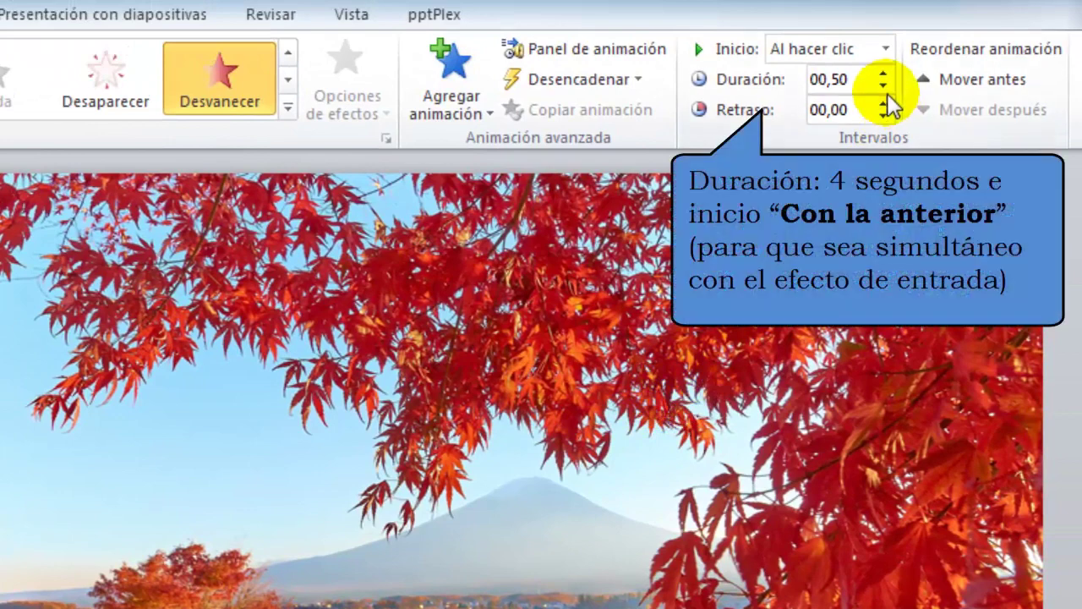
- Lengthen the fade-out to 4 seconds and start it with the previous animation
{"action": "left_click", "coordinate": [888, 74]}
{"action": "left_click", "coordinate": [888, 74]}
{"action": "left_click", "coordinate": [888, 75]}
{"action": "left_click", "coordinate": [888, 74]}
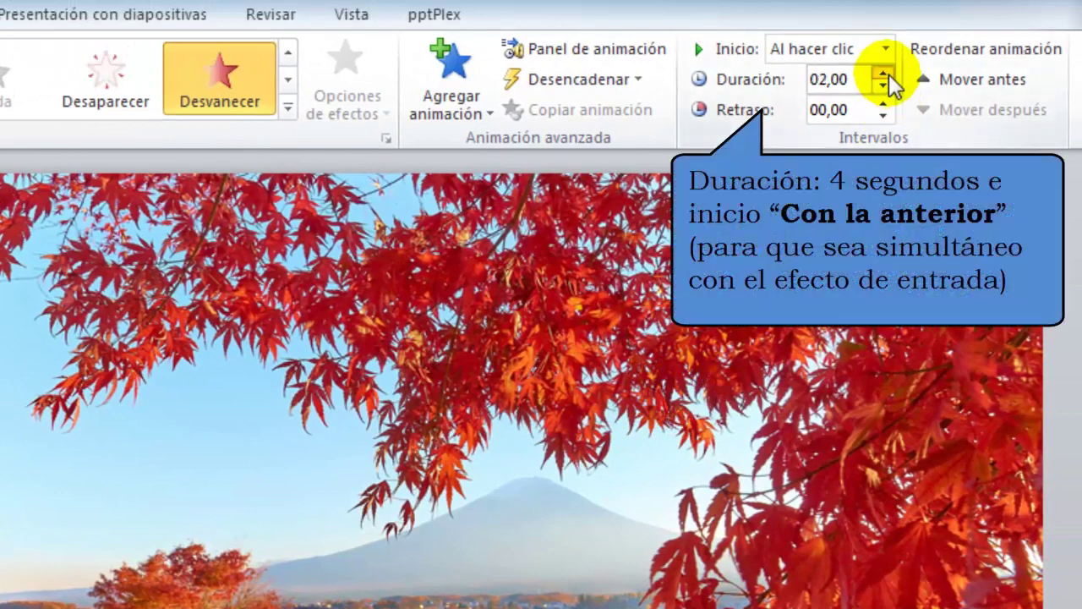
{"action": "left_click", "coordinate": [888, 75]}
{"action": "left_click", "coordinate": [888, 75]}
{"action": "left_click", "coordinate": [888, 74]}
{"action": "left_click", "coordinate": [888, 74]}
{"action": "left_click", "coordinate": [888, 75]}
{"action": "left_click", "coordinate": [888, 75]}
{"action": "left_click", "coordinate": [888, 74]}
{"action": "left_click", "coordinate": [621, 54]}
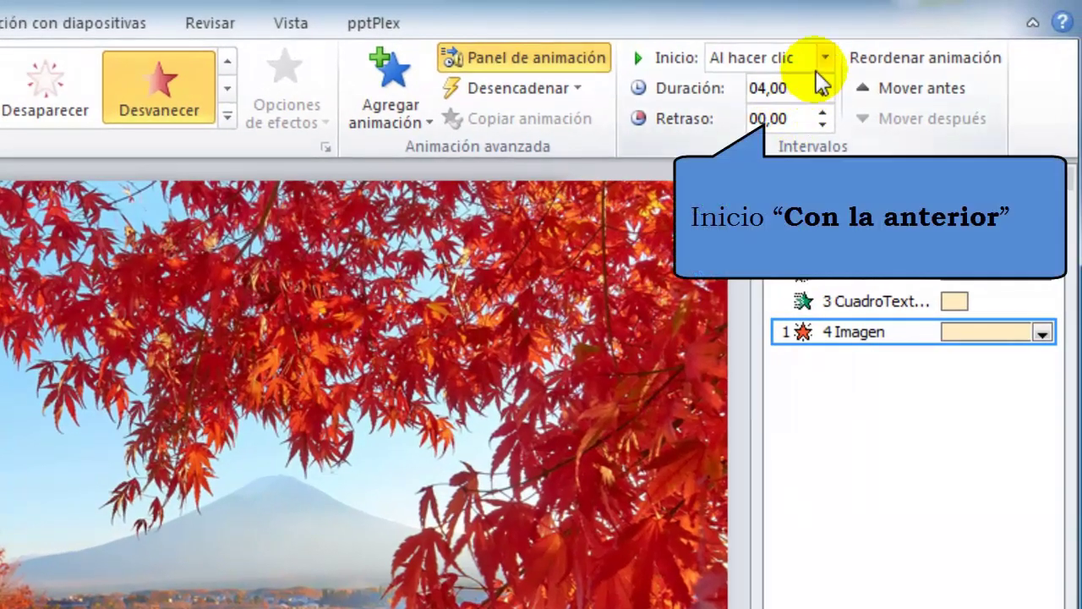
{"action": "left_click", "coordinate": [825, 57]}
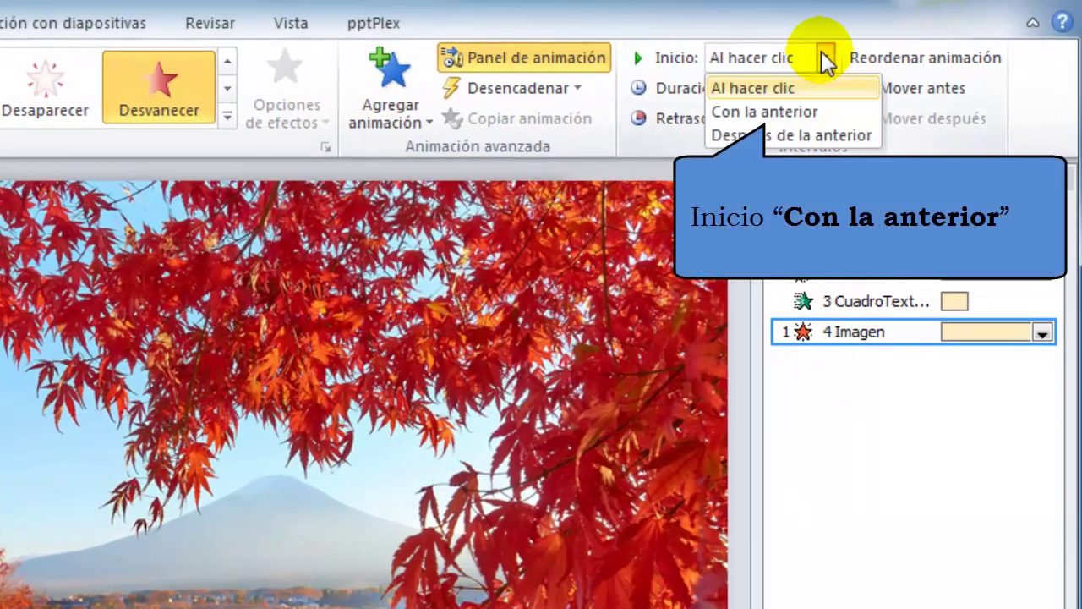
{"action": "left_click", "coordinate": [804, 111]}
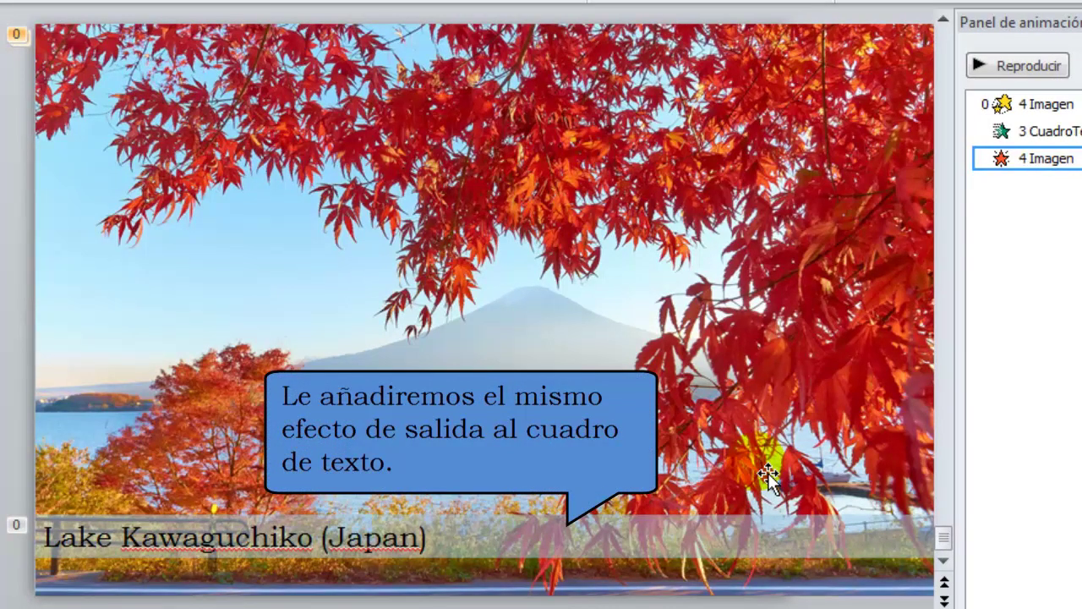
- Add a Desvanecer exit effect to the Lake Kawaguchiko caption text box
{"action": "left_click", "coordinate": [706, 531]}
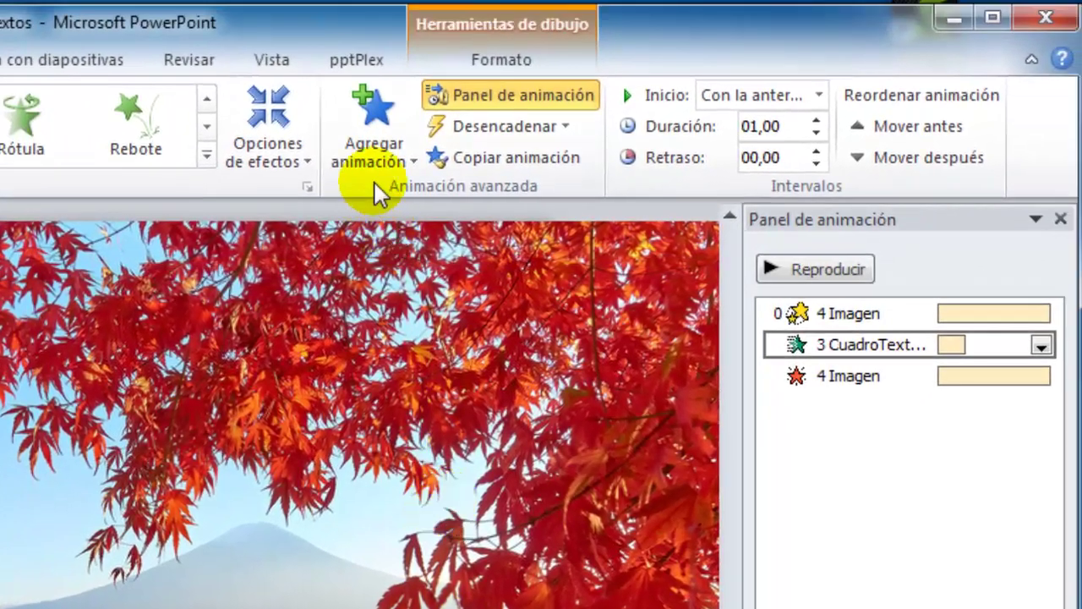
{"action": "left_click", "coordinate": [391, 165]}
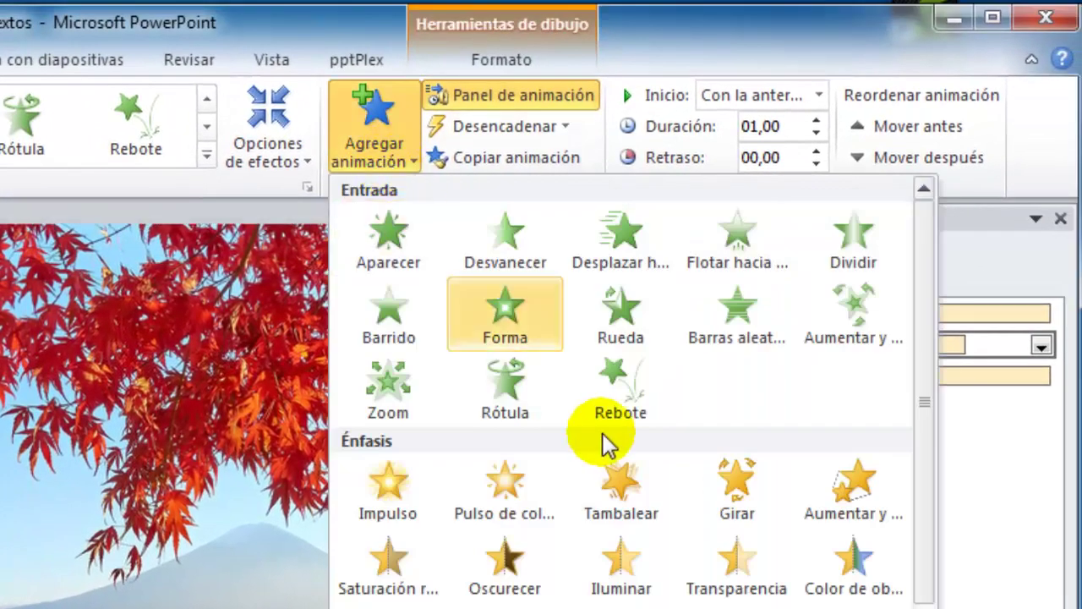
{"action": "scroll", "coordinate": [603, 435], "scroll_direction": "down", "scroll_amount": 3}
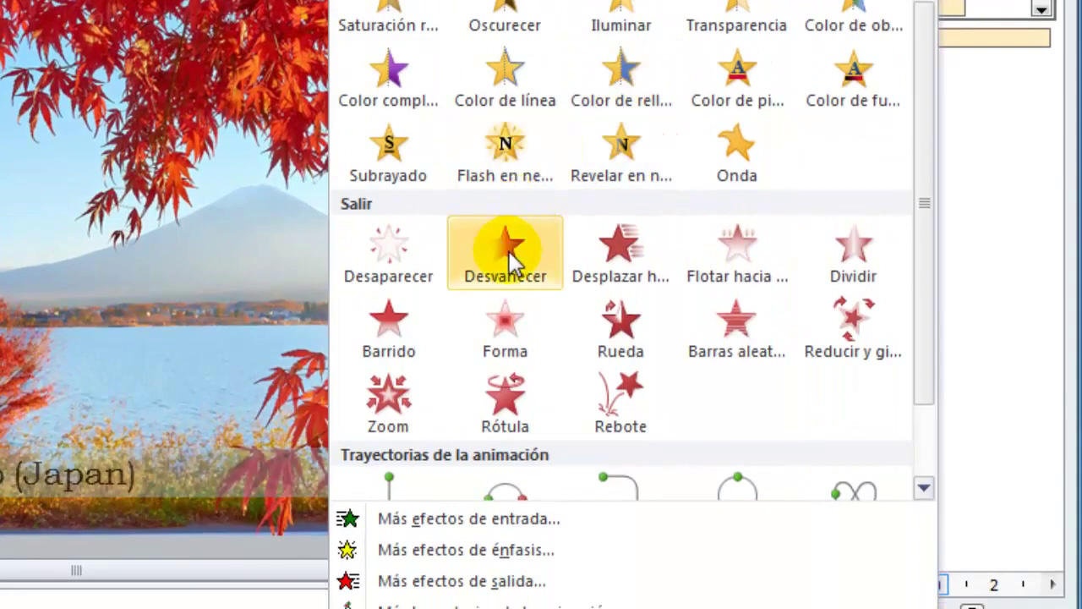
{"action": "left_click", "coordinate": [505, 247]}
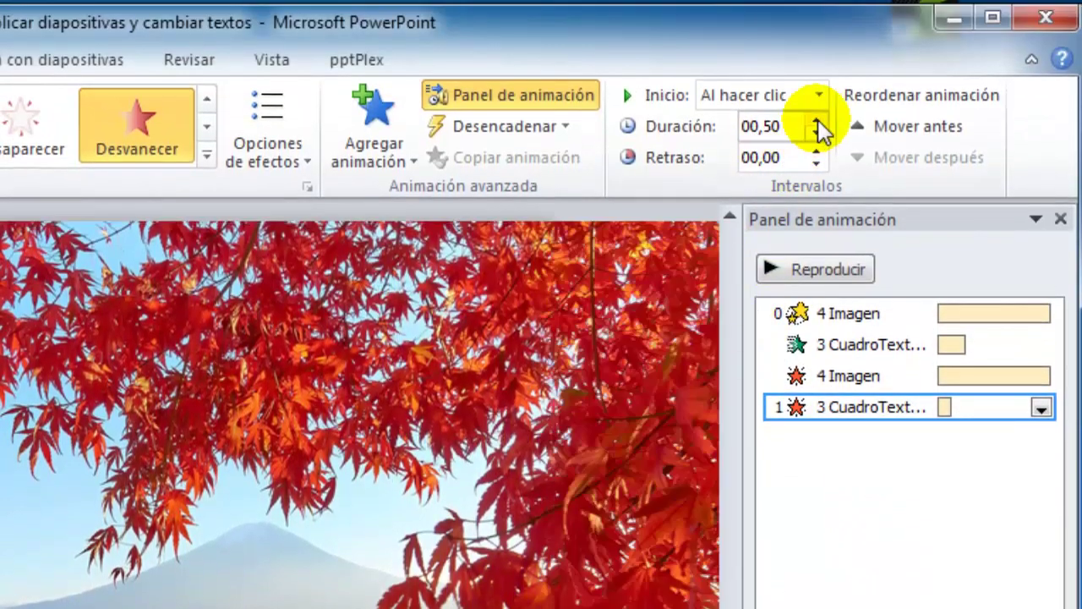
- Set the caption's fade-out to 04,00 seconds, starting Con la anterior
{"action": "left_click", "coordinate": [817, 121]}
{"action": "left_click", "coordinate": [816, 121]}
{"action": "left_click", "coordinate": [817, 121]}
{"action": "left_click", "coordinate": [818, 121]}
{"action": "left_click", "coordinate": [818, 121]}
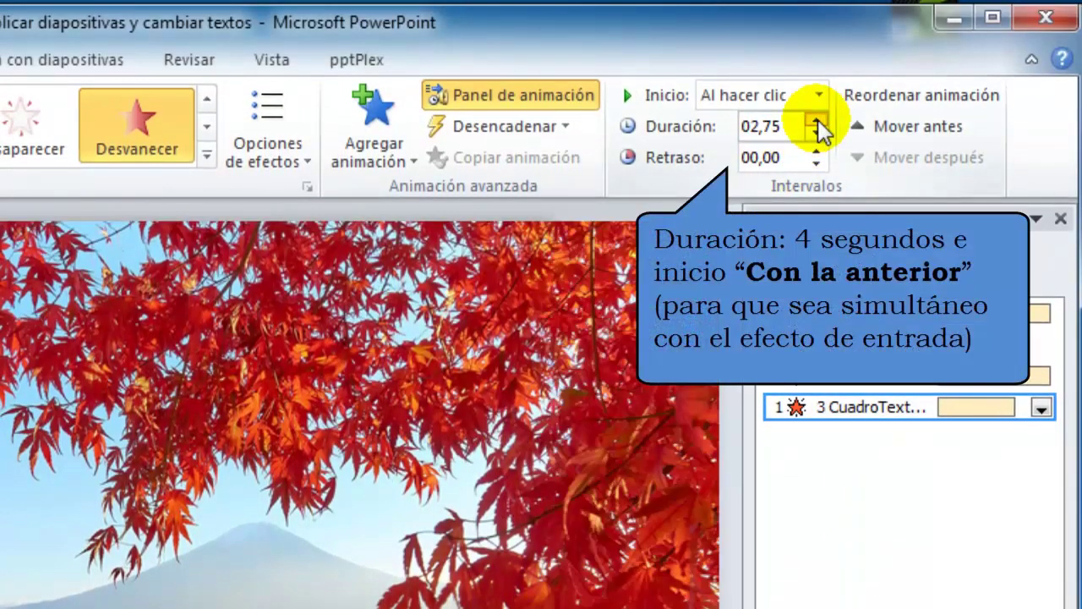
{"action": "left_click", "coordinate": [818, 120]}
{"action": "left_click", "coordinate": [817, 121]}
{"action": "left_click", "coordinate": [817, 121]}
{"action": "left_click", "coordinate": [818, 121]}
{"action": "left_click", "coordinate": [818, 121]}
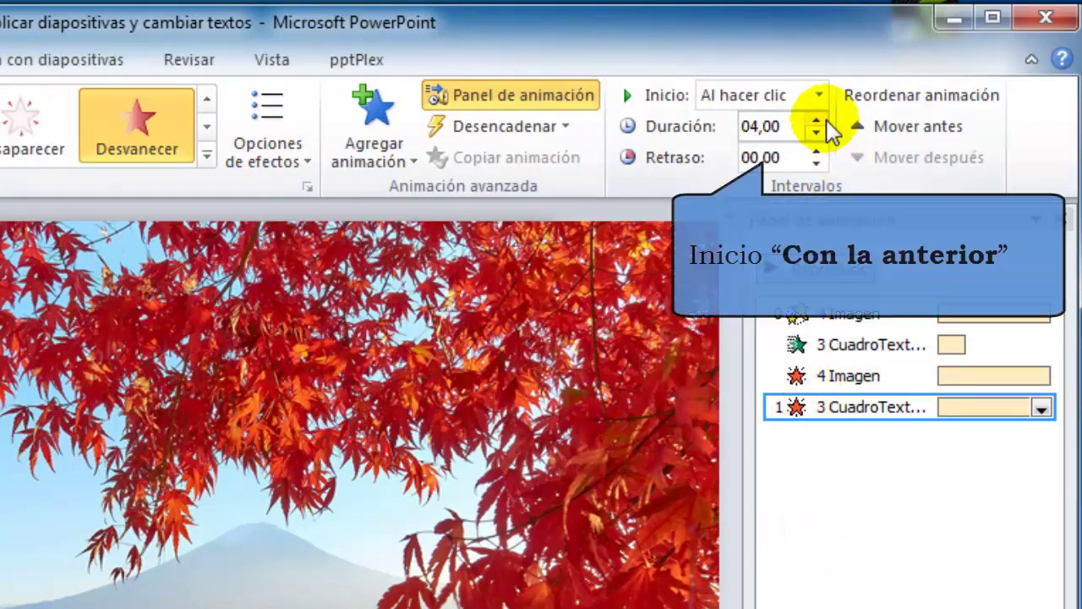
{"action": "left_click", "coordinate": [819, 95]}
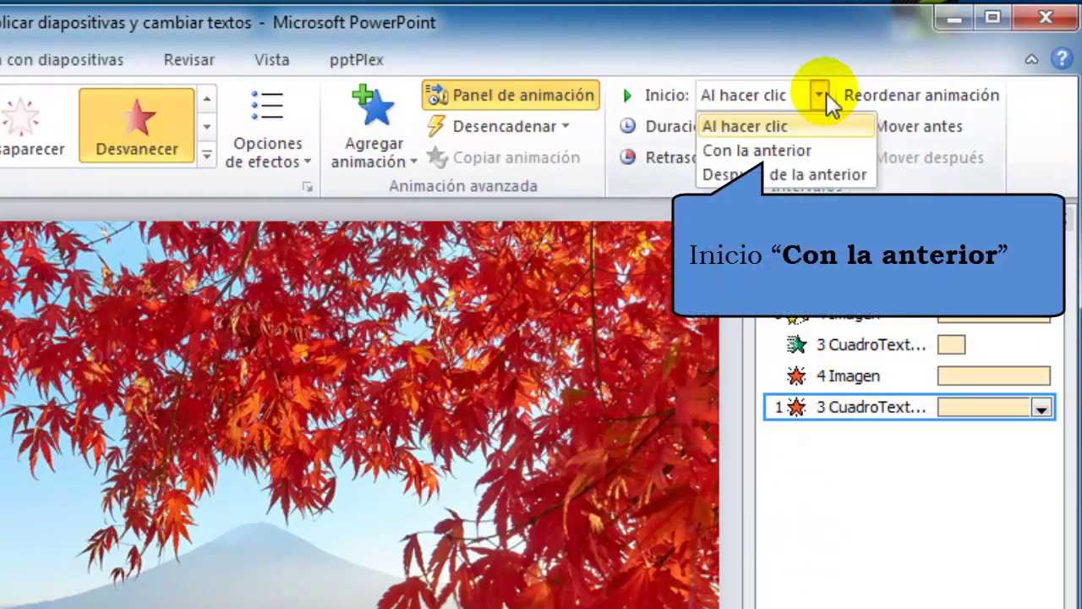
{"action": "left_click", "coordinate": [799, 151]}
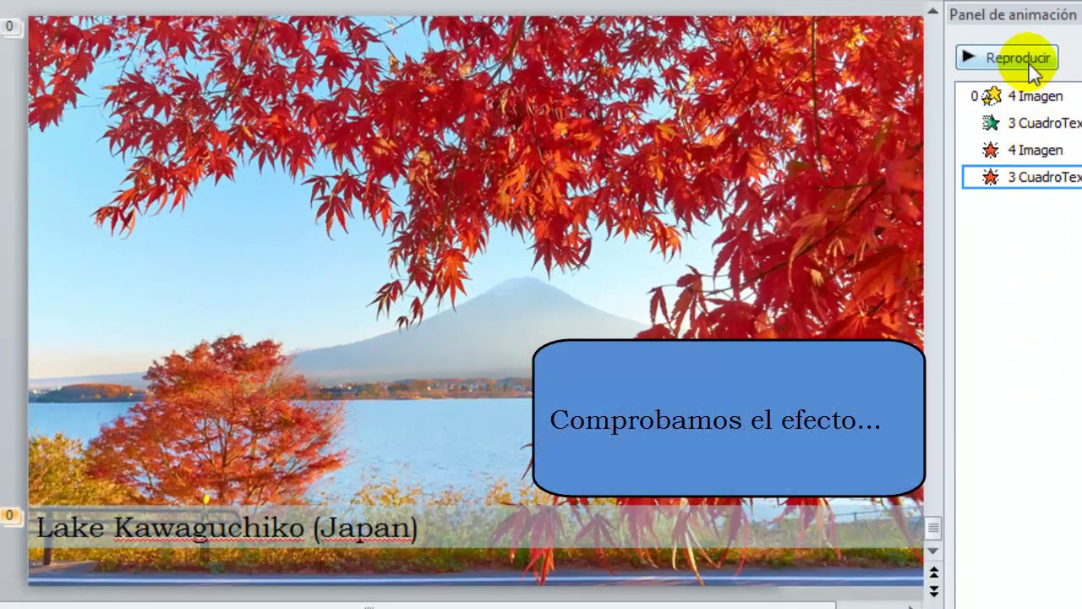
- Preview slide 21's animations with Reproducir, then switch to the Vista tab
{"action": "left_click", "coordinate": [1028, 64]}
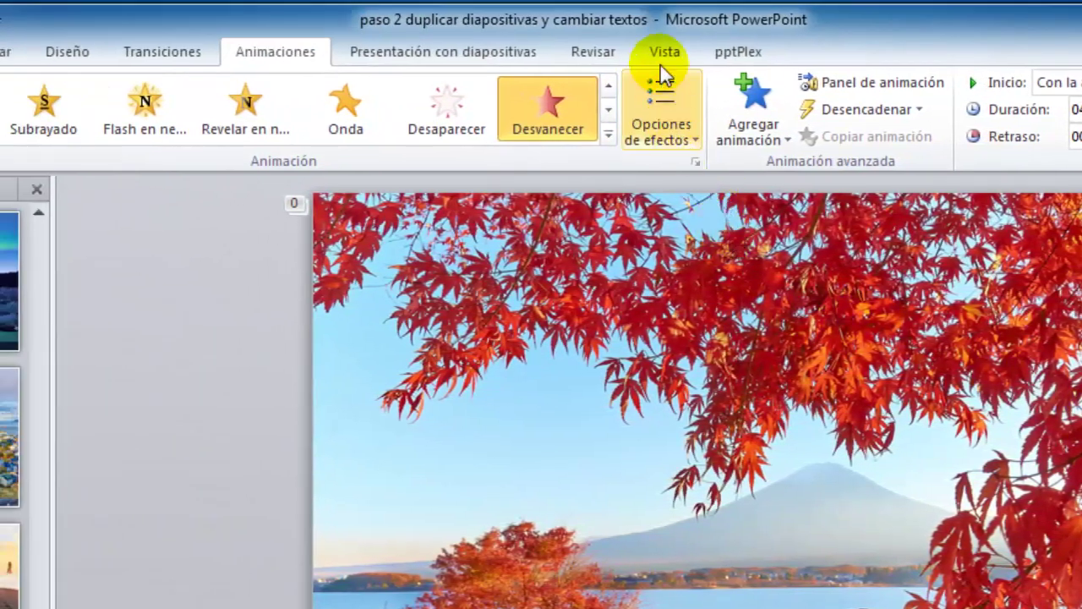
{"action": "left_click", "coordinate": [660, 52]}
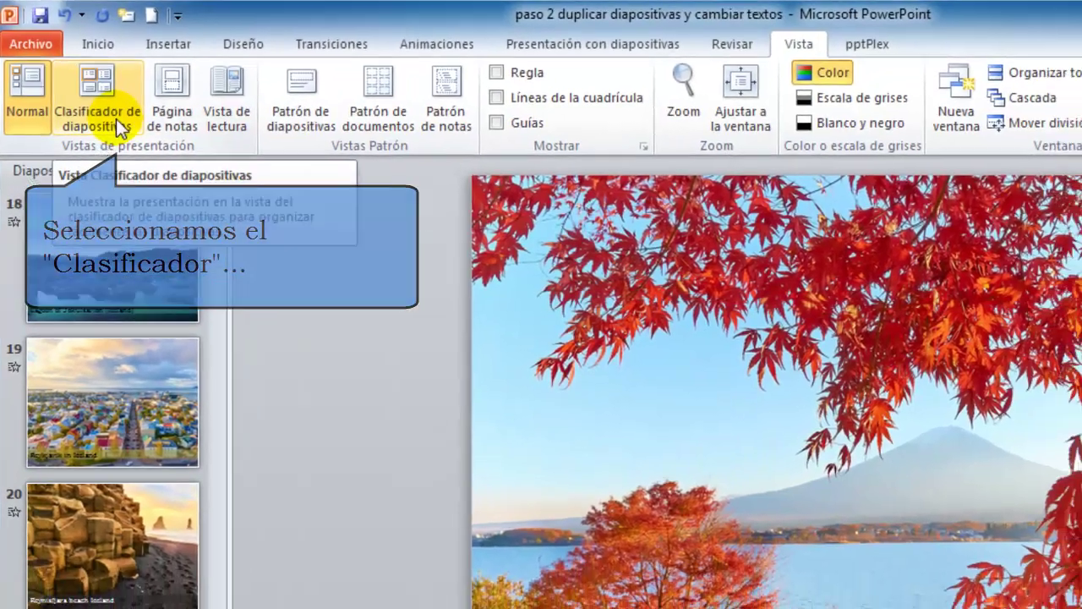
- Switch to Clasificador de diapositivas view and scroll up to the Mis últimos viajes title slide
{"action": "left_click", "coordinate": [138, 142]}
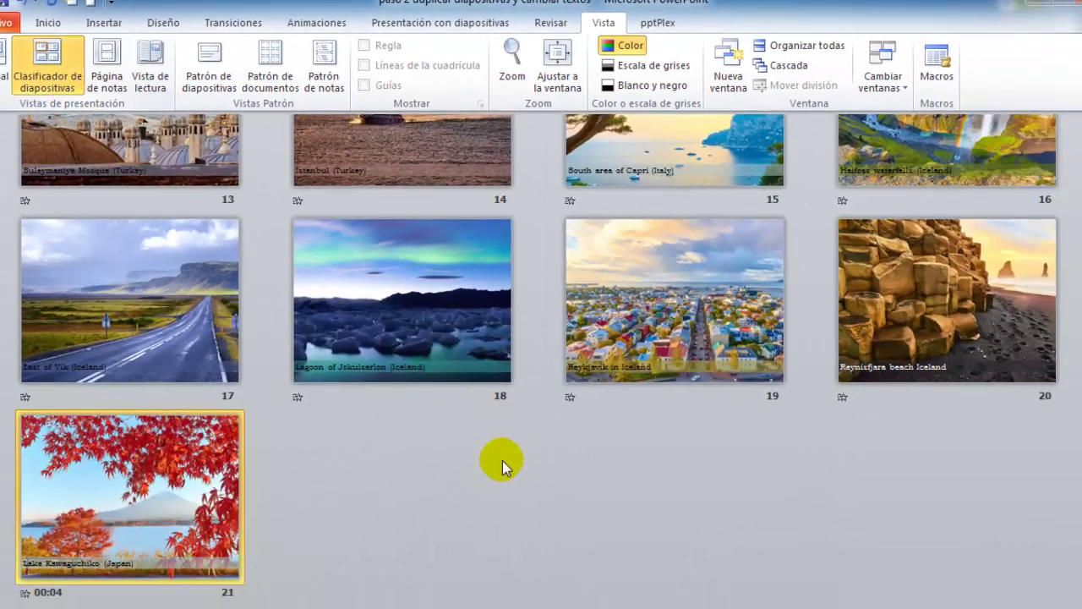
{"action": "scroll", "coordinate": [504, 465], "scroll_direction": "up", "scroll_amount": 2}
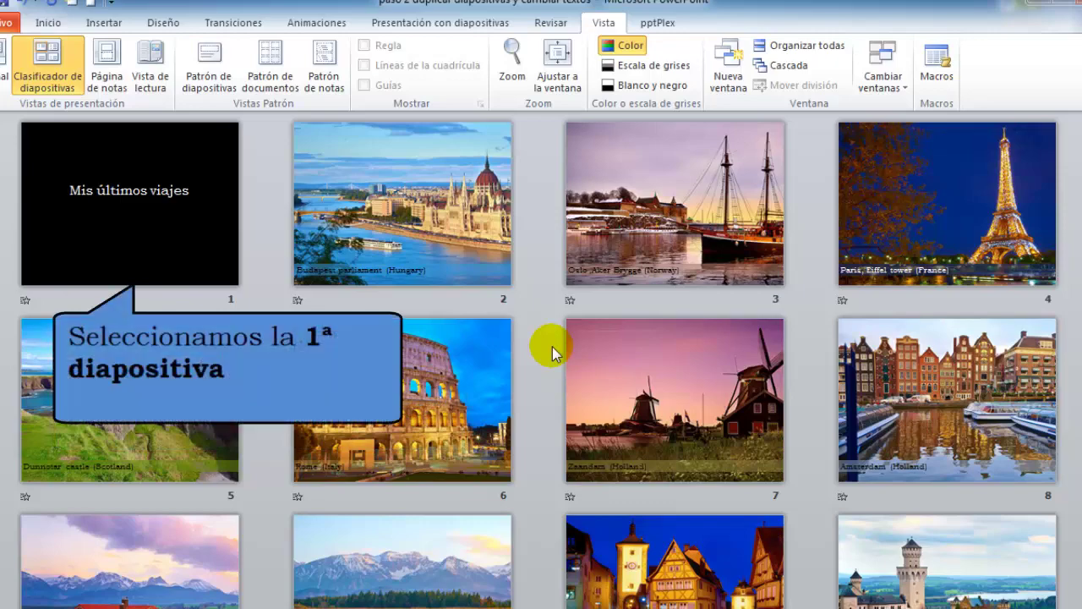
- Give the Mis últimos viajes title slide a Vórtice transition lasting 2 seconds
{"action": "left_click", "coordinate": [186, 232]}
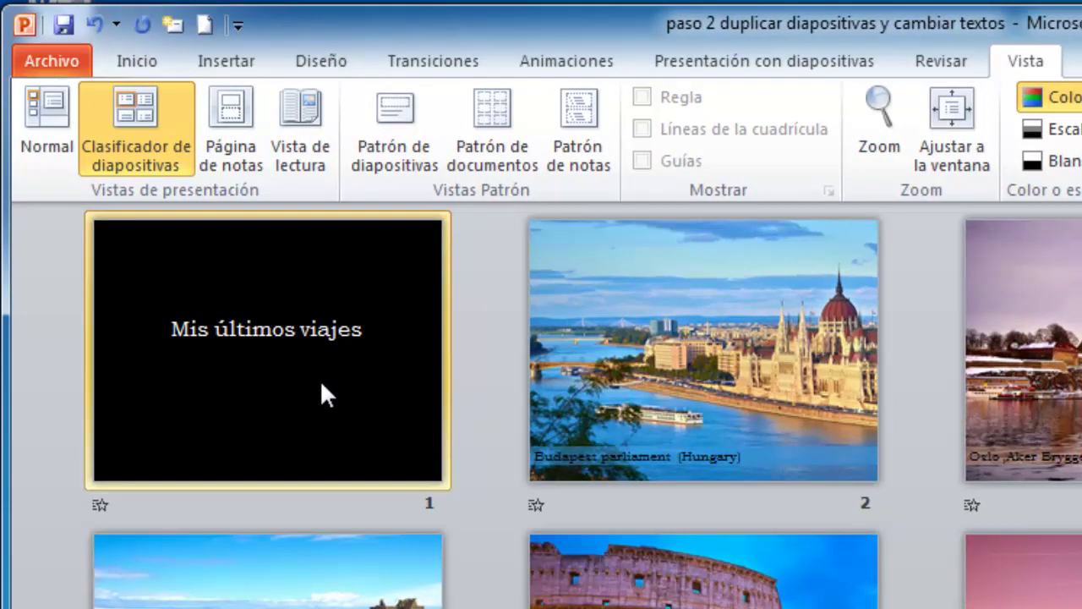
{"action": "left_click", "coordinate": [456, 68]}
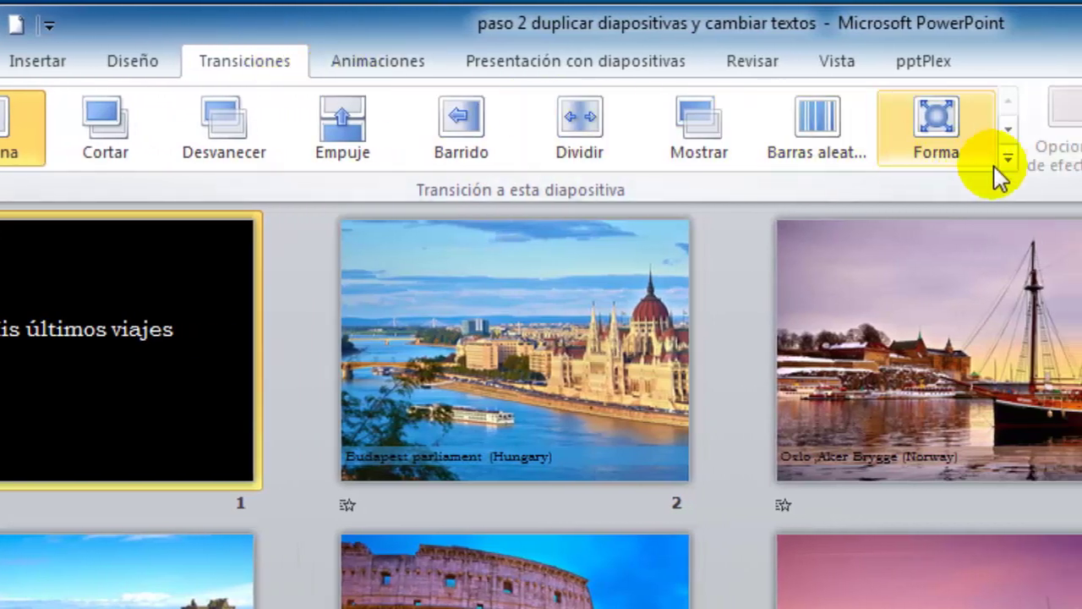
{"action": "left_click", "coordinate": [1007, 159]}
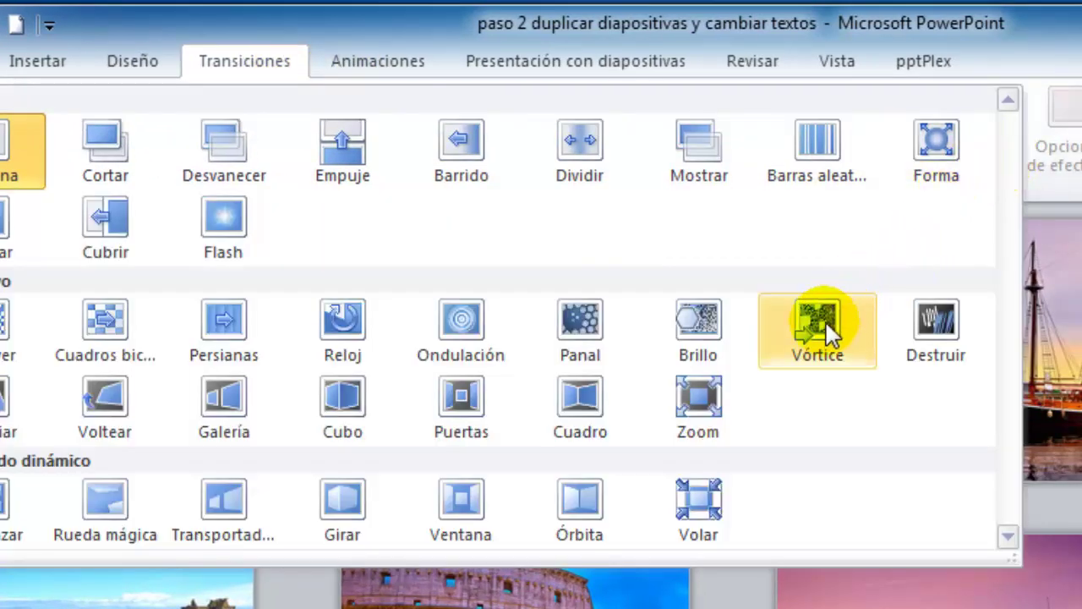
{"action": "left_click", "coordinate": [840, 346]}
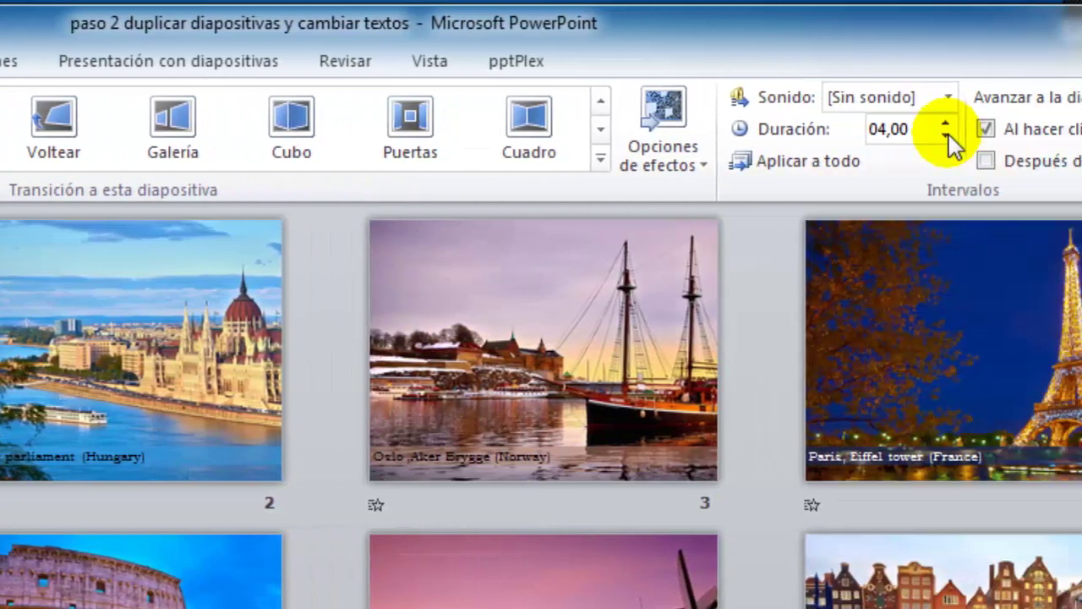
{"action": "left_click", "coordinate": [947, 136]}
{"action": "left_click", "coordinate": [947, 136]}
{"action": "left_click", "coordinate": [948, 135]}
{"action": "left_click", "coordinate": [947, 135]}
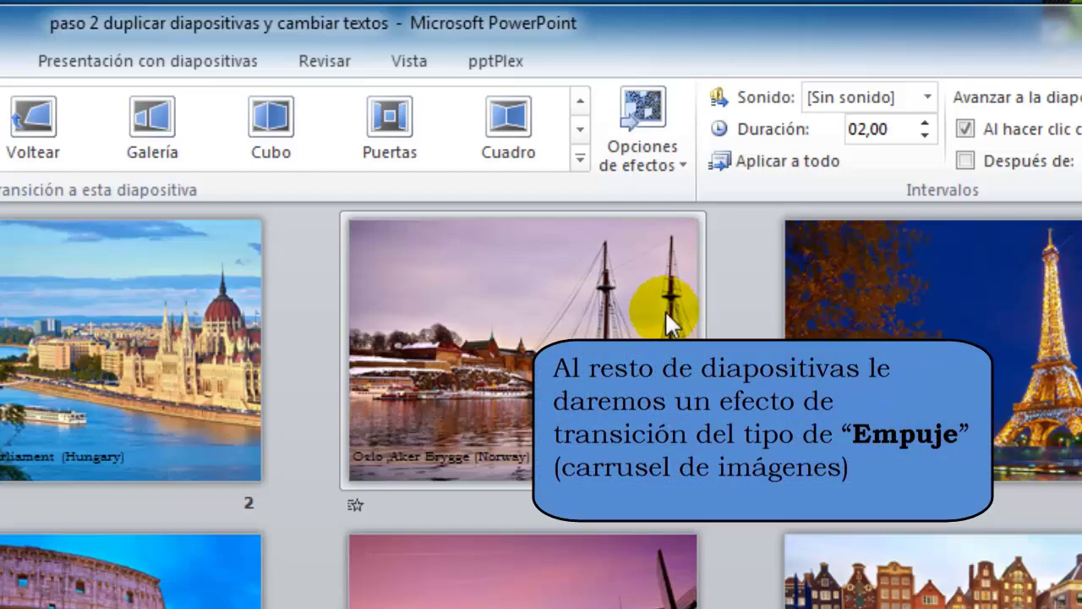
- Select slides 2 through 21 and apply an Empuje transition coming Desde la izquierda
{"action": "left_click", "coordinate": [190, 388]}
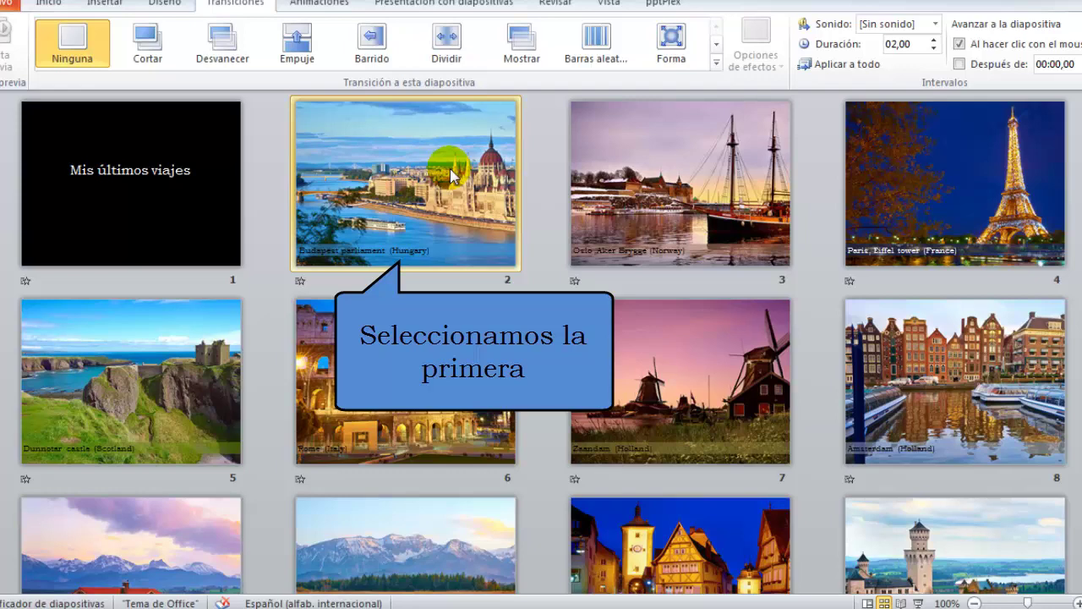
{"action": "scroll", "coordinate": [622, 207], "scroll_direction": "down", "scroll_amount": 5}
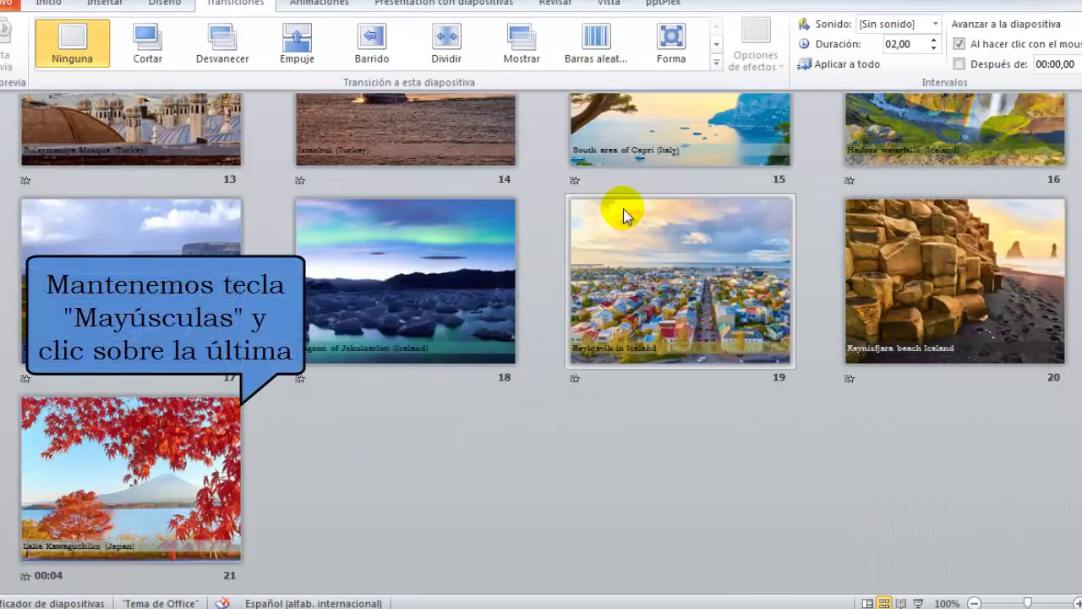
{"action": "left_click", "coordinate": [158, 442], "text": "shift"}
{"action": "scroll", "coordinate": [375, 439], "scroll_direction": "up", "scroll_amount": 2}
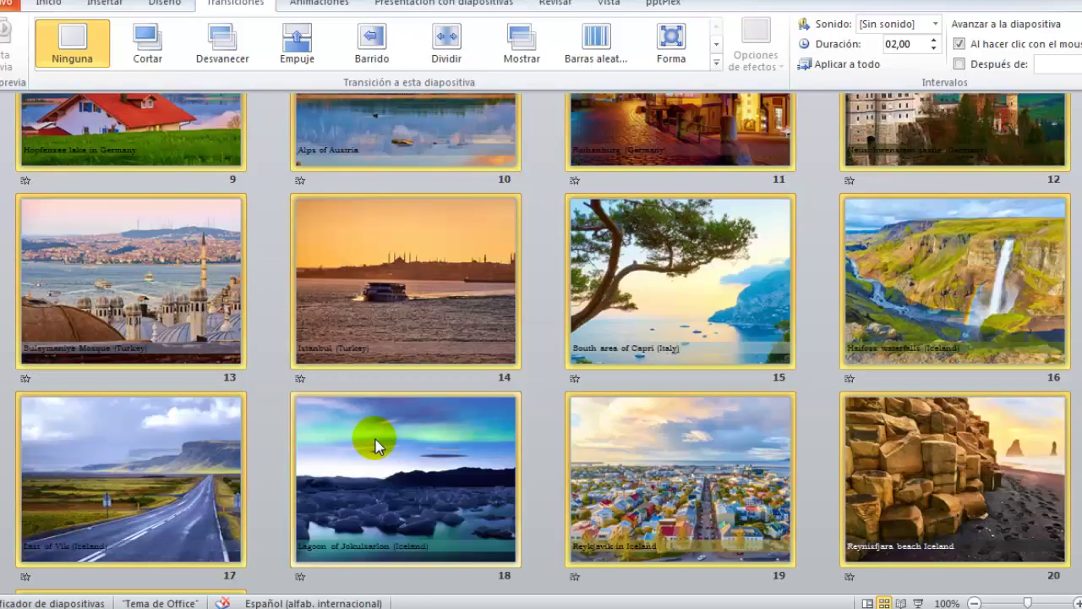
{"action": "scroll", "coordinate": [376, 444], "scroll_direction": "up", "scroll_amount": 2}
{"action": "scroll", "coordinate": [375, 444], "scroll_direction": "up", "scroll_amount": 2}
{"action": "scroll", "coordinate": [376, 444], "scroll_direction": "up", "scroll_amount": 1}
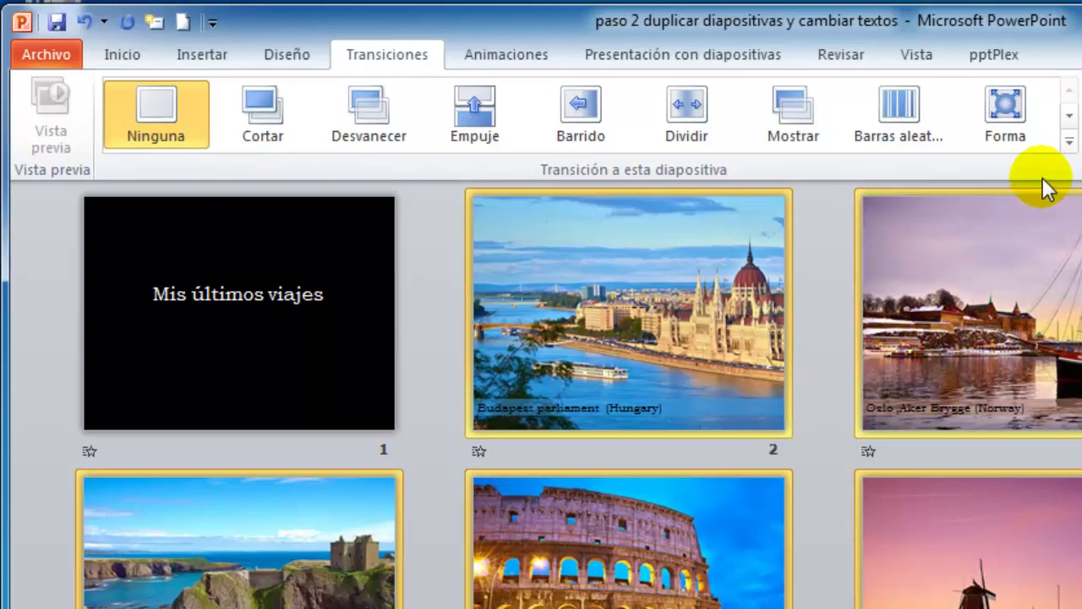
{"action": "left_click", "coordinate": [1070, 140]}
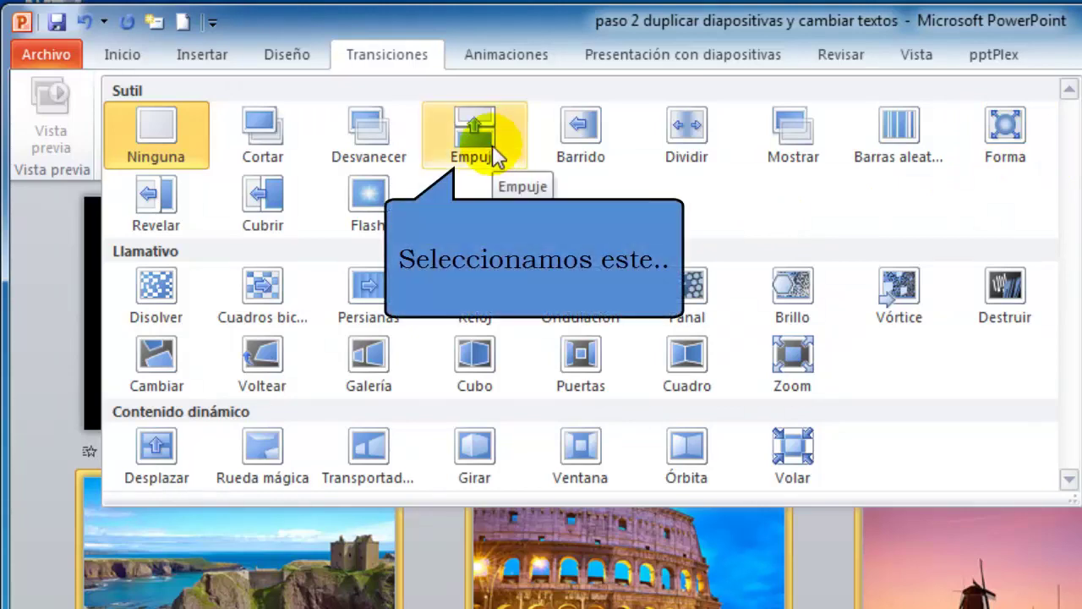
{"action": "left_click", "coordinate": [492, 144]}
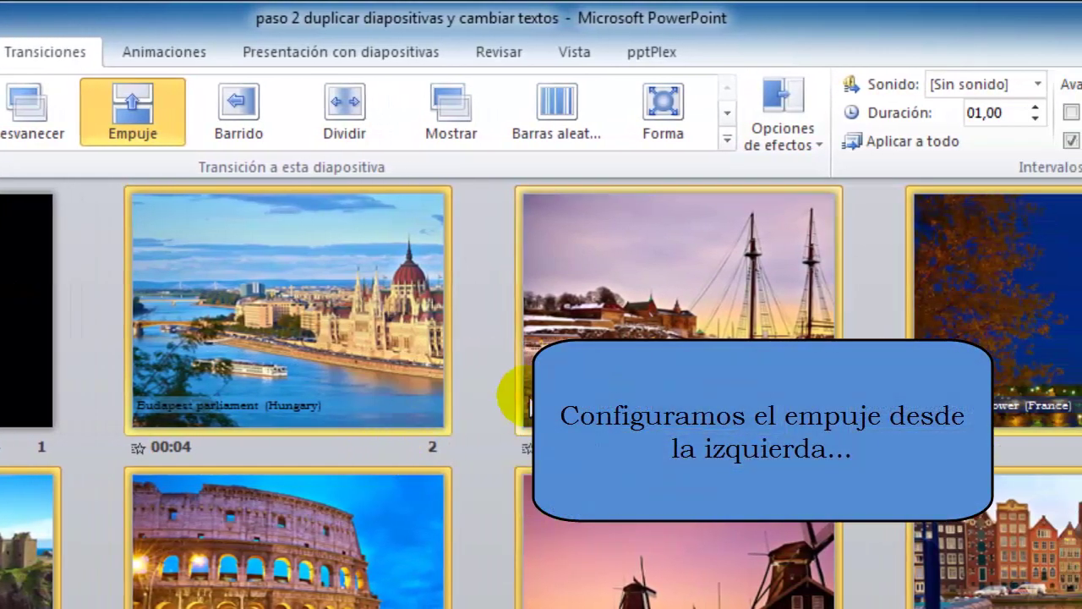
{"action": "left_click", "coordinate": [782, 146]}
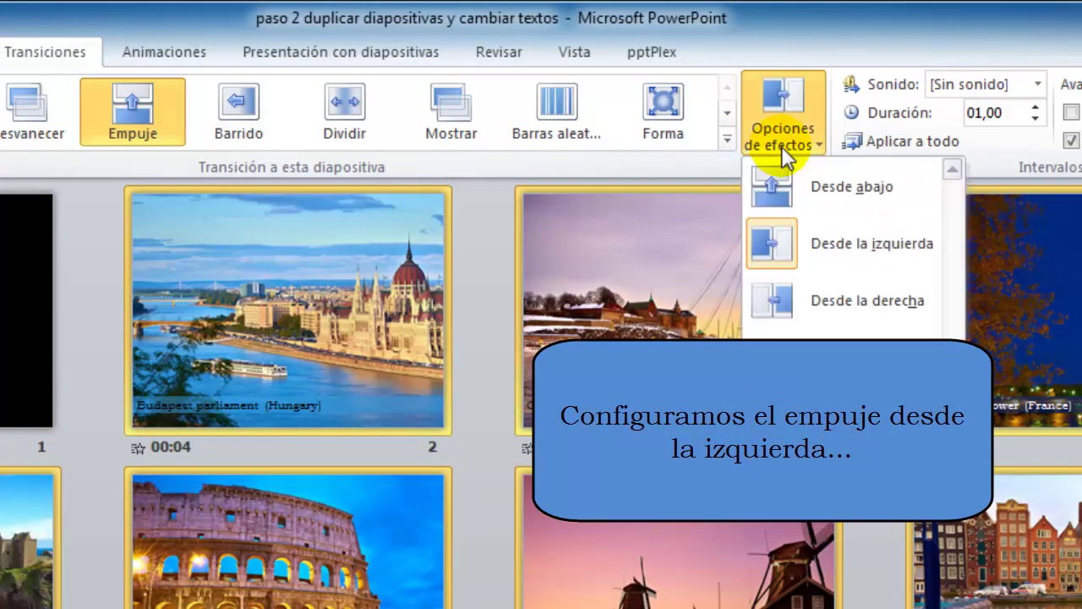
{"action": "left_click", "coordinate": [827, 243]}
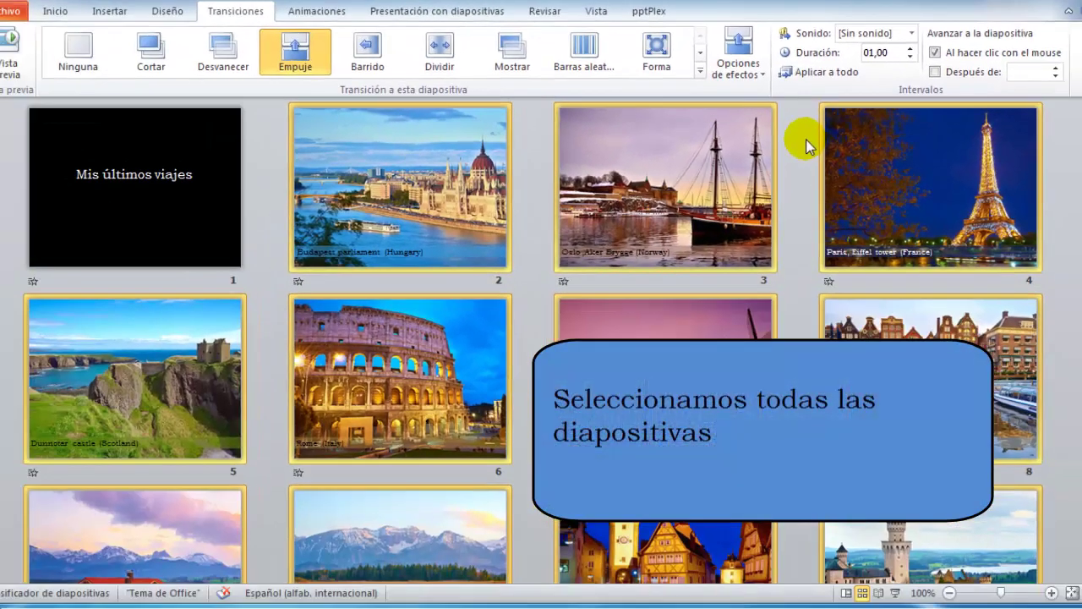
- Set slides 1–21 to advance automatically after 00:04,00 instead of on mouse click
{"action": "left_click", "coordinate": [181, 181]}
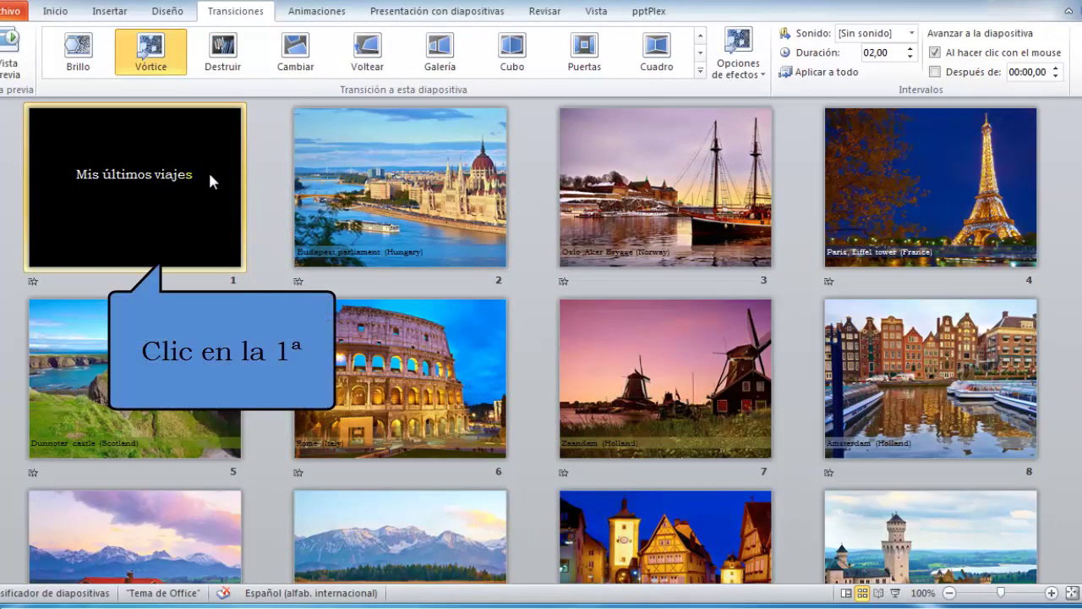
{"action": "scroll", "coordinate": [259, 188], "scroll_direction": "down", "scroll_amount": 8}
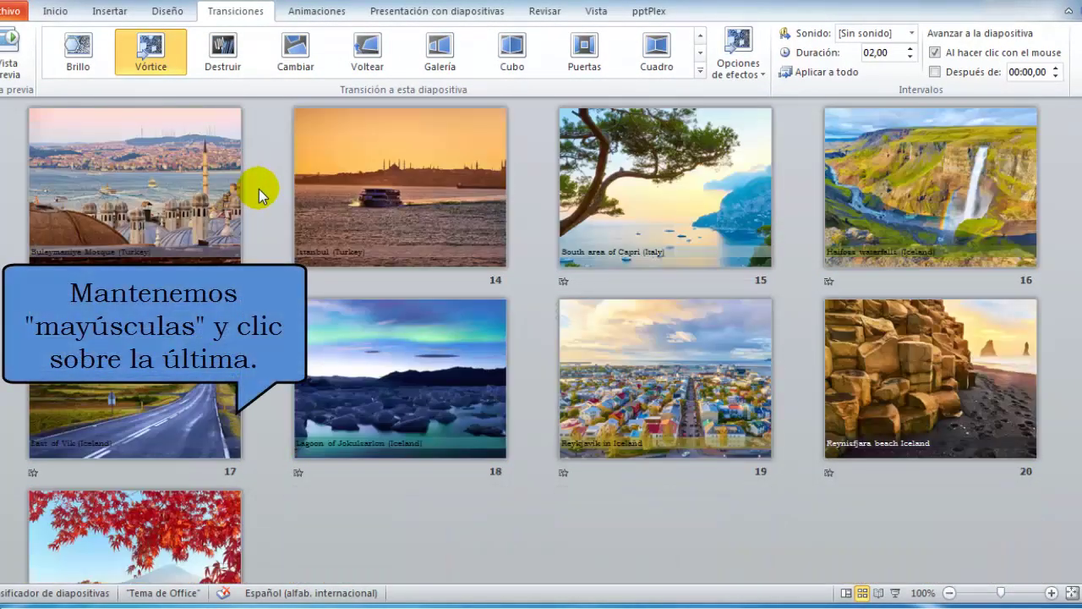
{"action": "scroll", "coordinate": [245, 228], "scroll_direction": "down", "scroll_amount": 3}
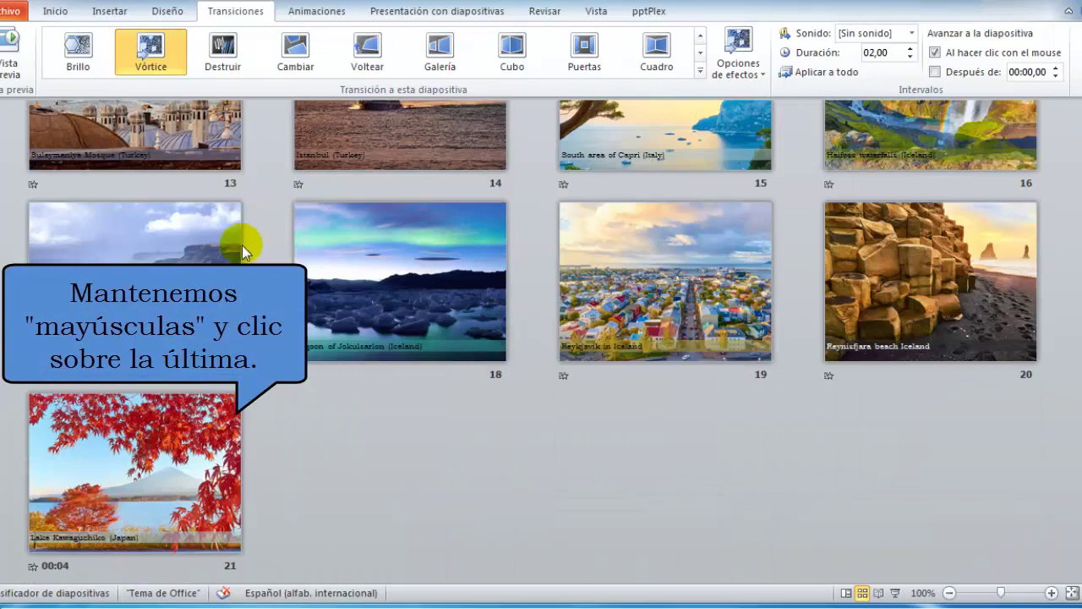
{"action": "left_click", "coordinate": [188, 424], "text": "shift"}
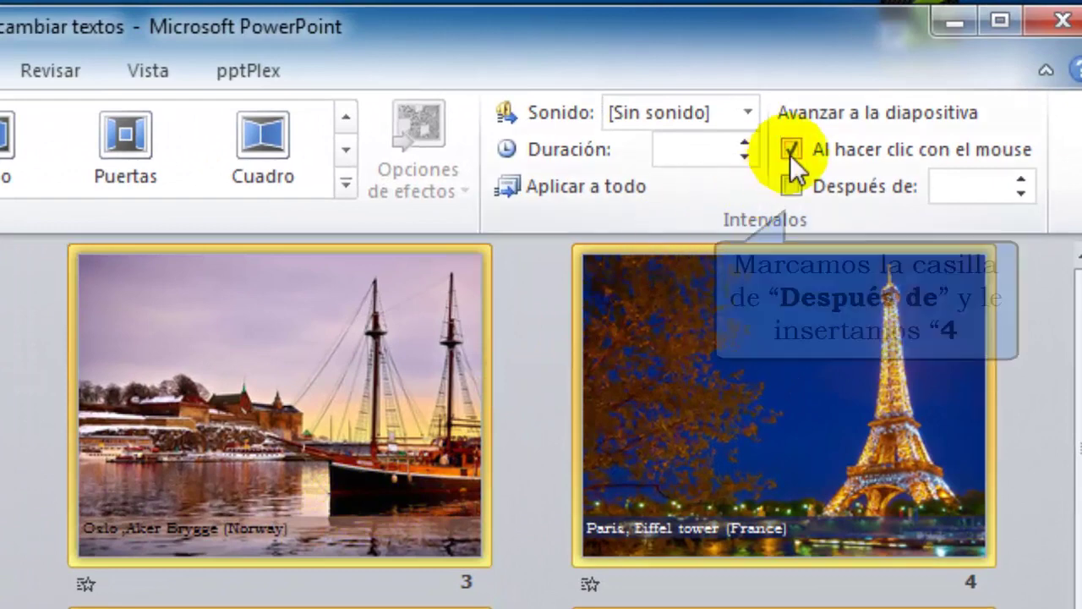
{"action": "left_click", "coordinate": [791, 149]}
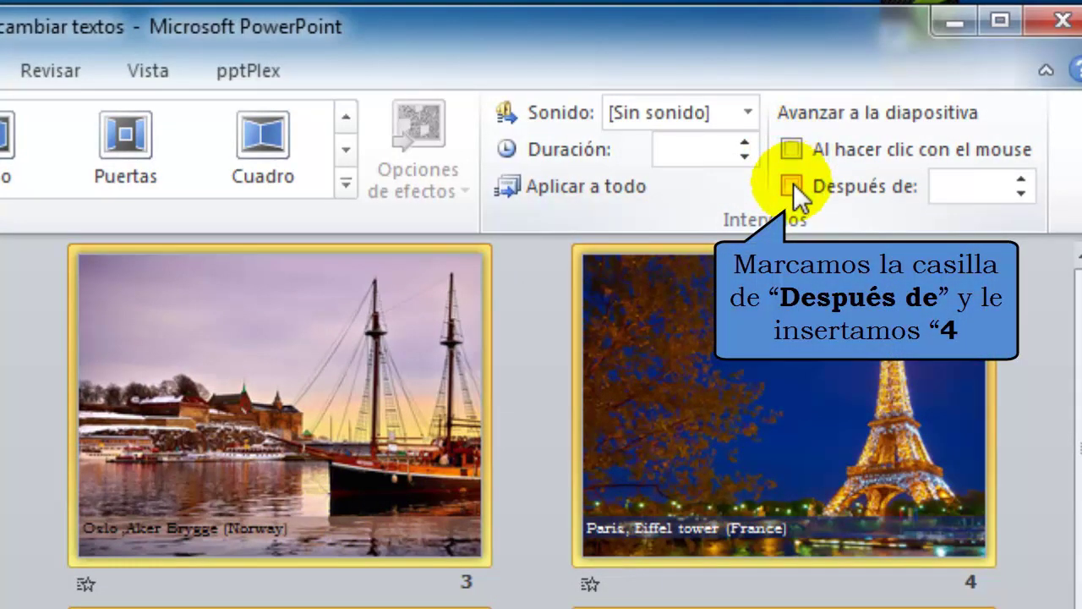
{"action": "left_click", "coordinate": [792, 186]}
{"action": "left_click", "coordinate": [1024, 179]}
{"action": "left_click", "coordinate": [1023, 179]}
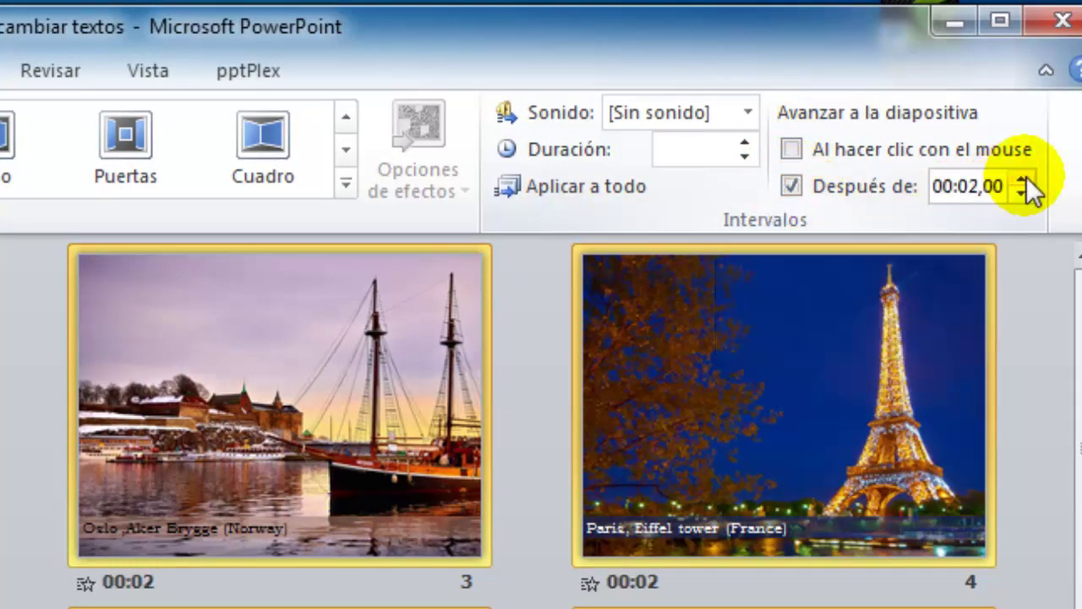
{"action": "left_click", "coordinate": [1024, 180]}
{"action": "left_click", "coordinate": [1023, 179]}
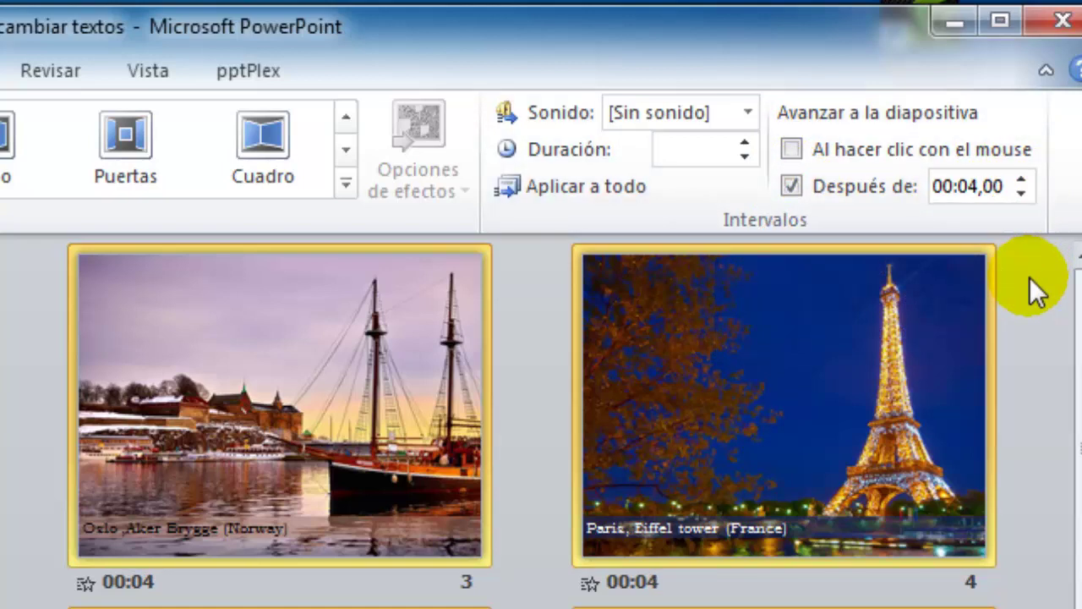
{"action": "left_click", "coordinate": [528, 445]}
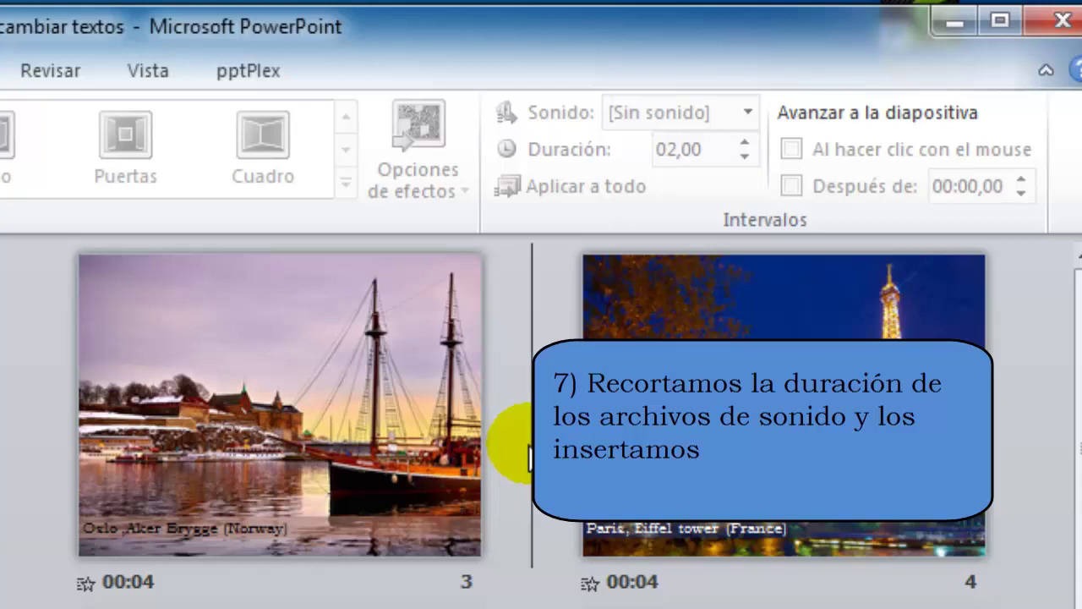
- Scroll down through the slide sorter thumbnails
{"action": "scroll", "coordinate": [531, 458], "scroll_direction": "down", "scroll_amount": 4}
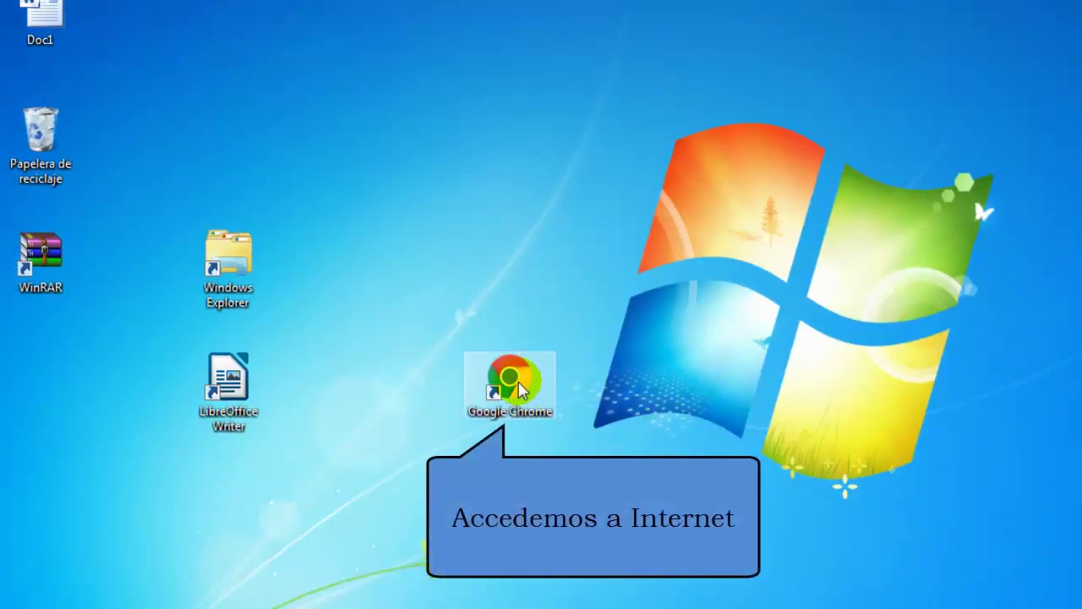
- Launch Chrome, go to the Cortador de MP3 site, and load Música 1 from Descargas
{"action": "double_click", "coordinate": [510, 383]}
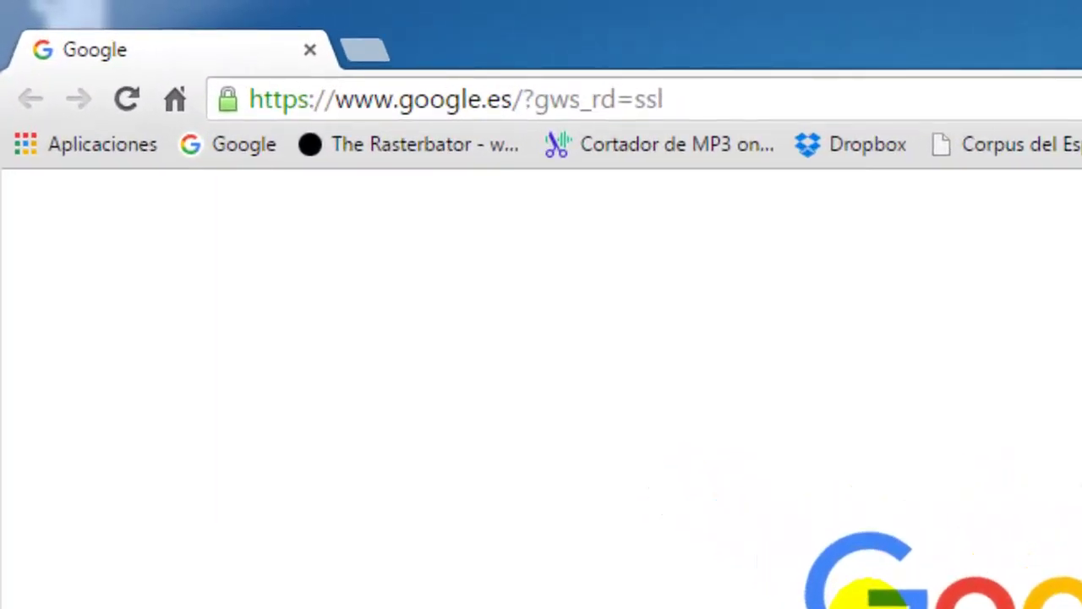
{"action": "left_click", "coordinate": [669, 149]}
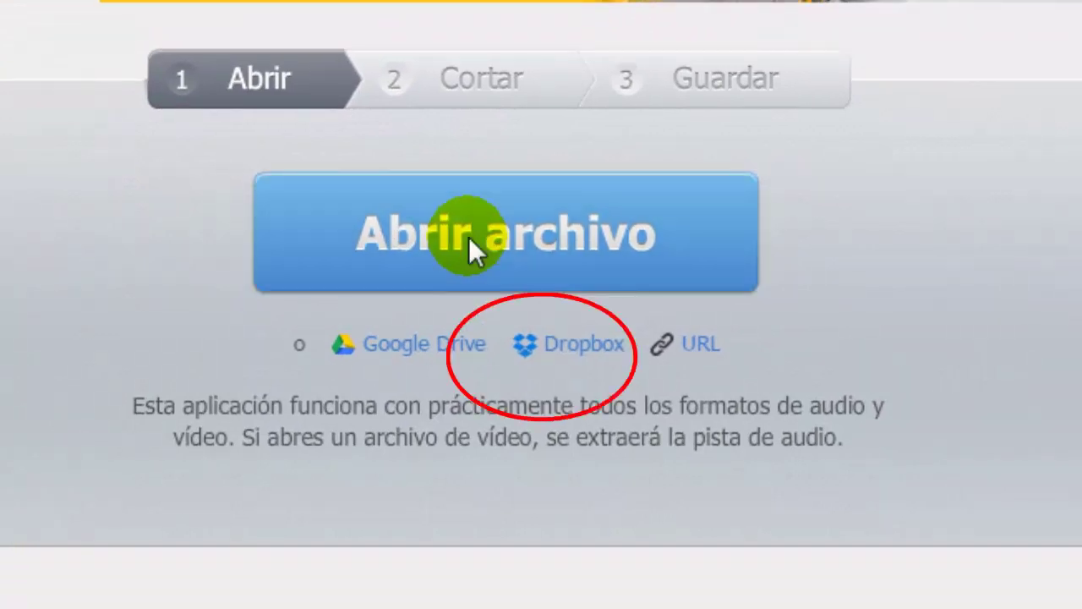
{"action": "left_click", "coordinate": [468, 237]}
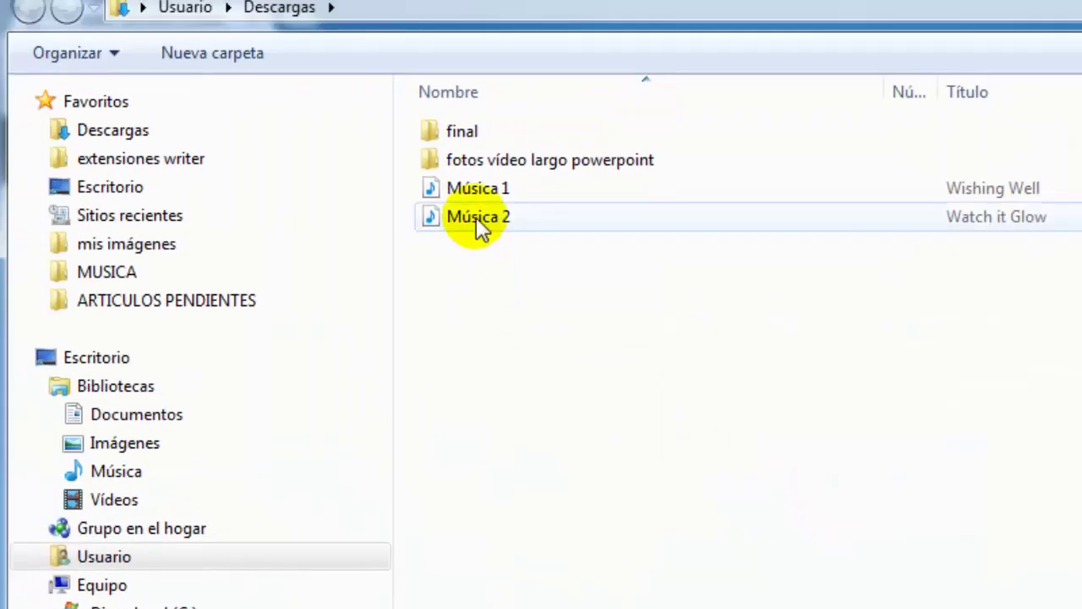
{"action": "left_click", "coordinate": [481, 190]}
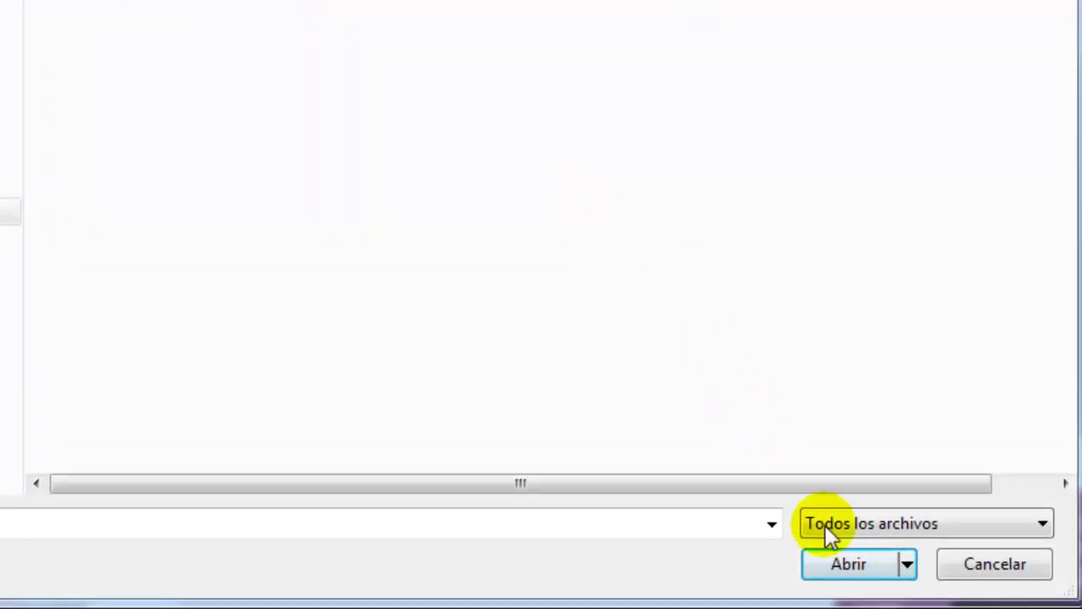
{"action": "left_click", "coordinate": [873, 568]}
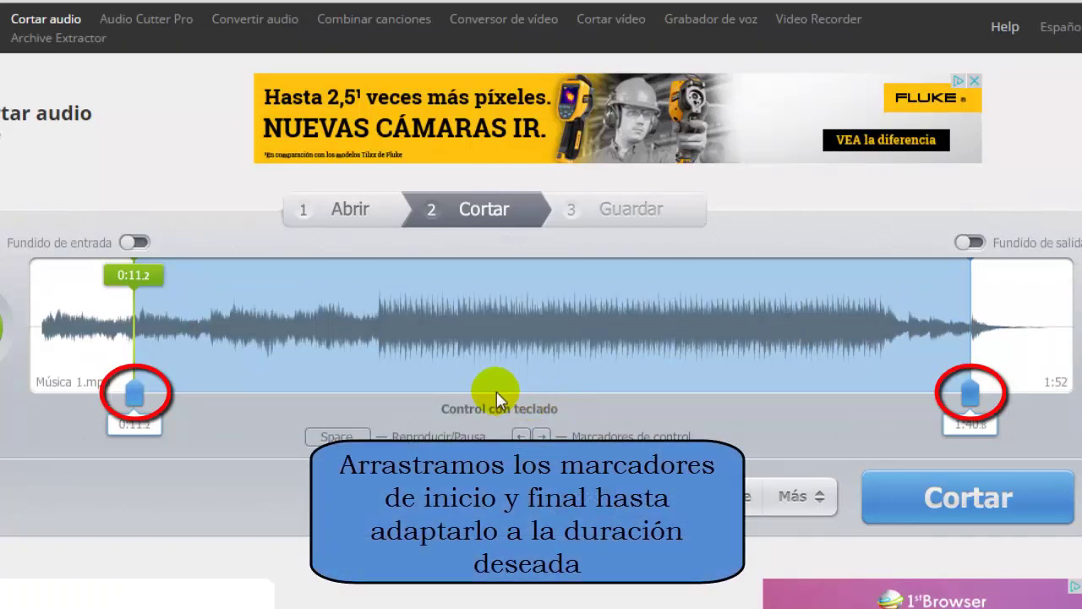
- Trim Música 1 to 0:37.0–1:27.0 with fade-in and fade-out, then cut it
{"action": "left_click_drag", "start_coordinate": [135, 392], "coordinate": [380, 393]}
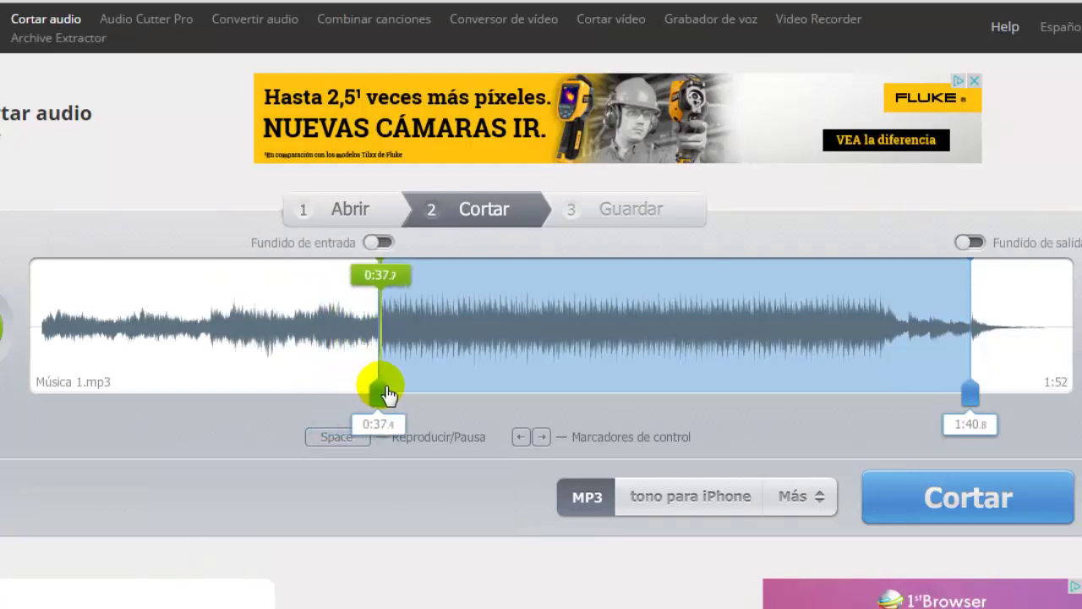
{"action": "left_click_drag", "start_coordinate": [973, 394], "coordinate": [858, 394]}
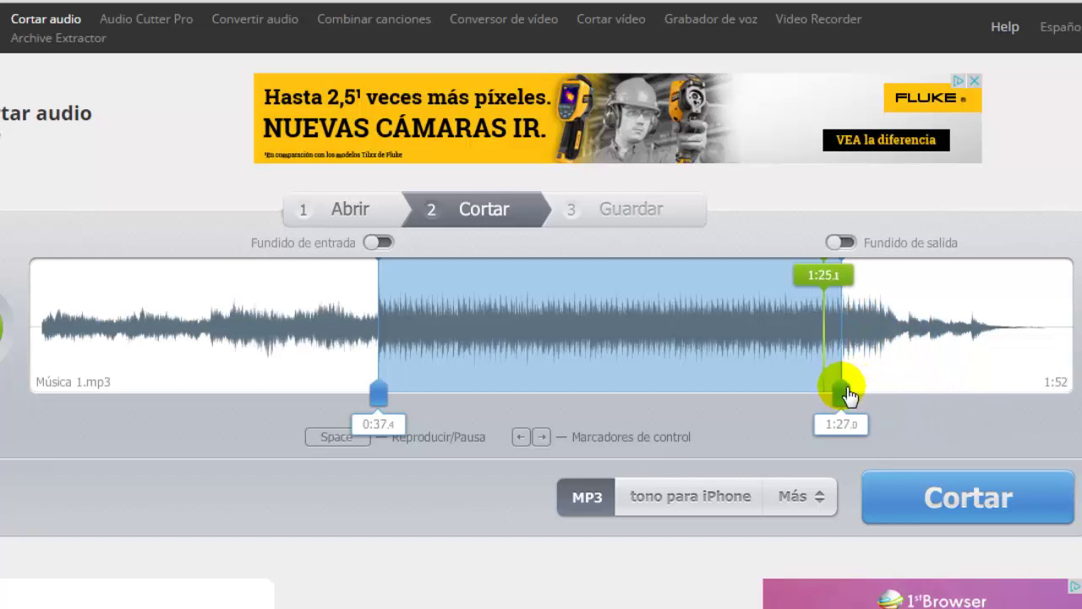
{"action": "left_click_drag", "start_coordinate": [859, 394], "coordinate": [841, 395]}
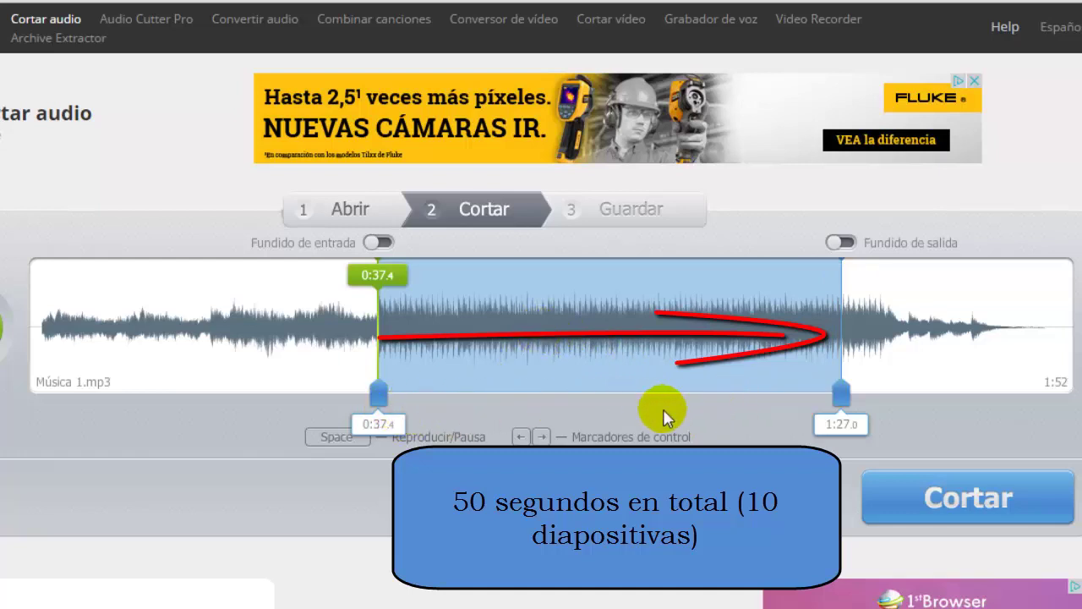
{"action": "left_click", "coordinate": [378, 243]}
{"action": "left_click", "coordinate": [837, 243]}
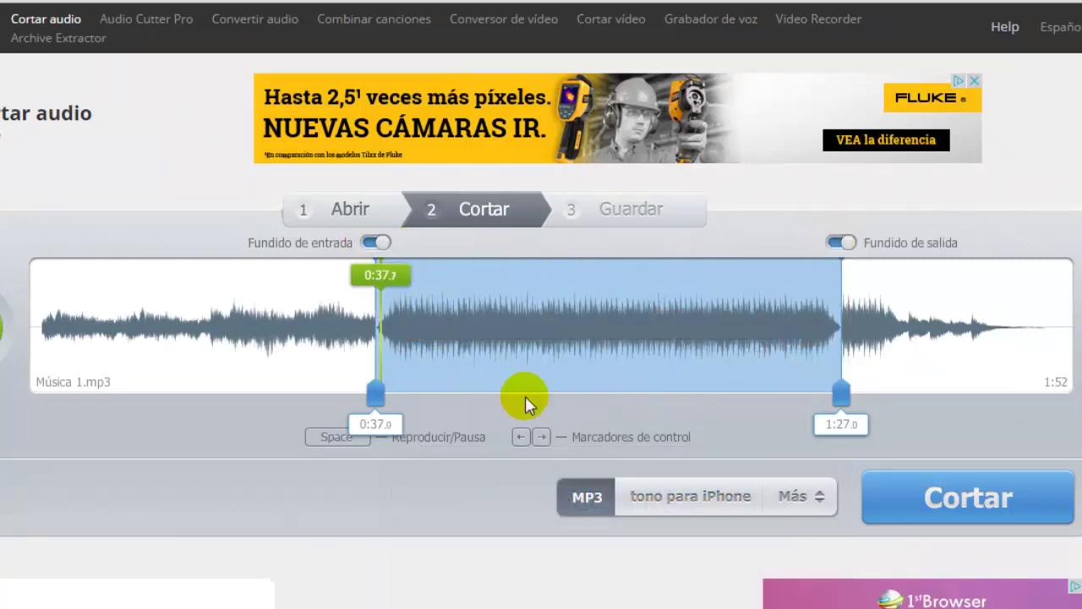
{"action": "key", "text": "space"}
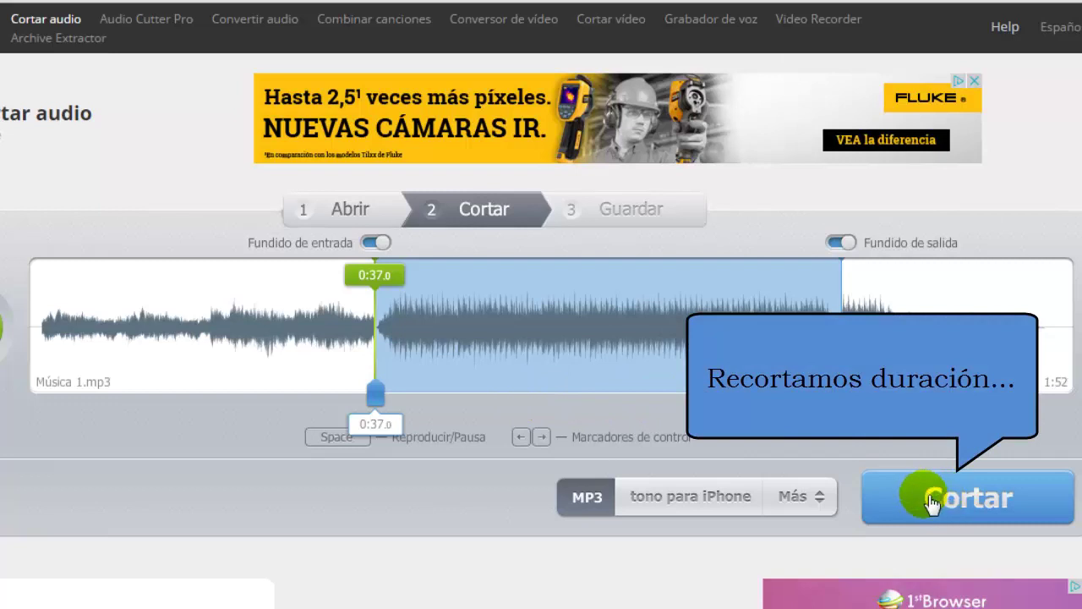
{"action": "left_click", "coordinate": [960, 499]}
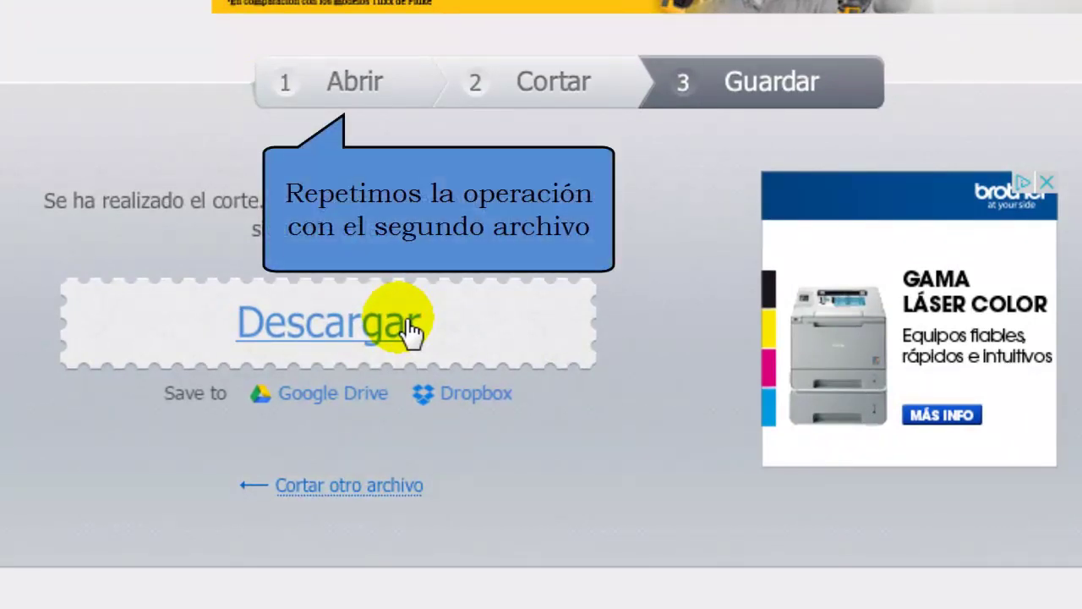
- Start over and load Música 2 into the cutter
{"action": "left_click", "coordinate": [371, 72]}
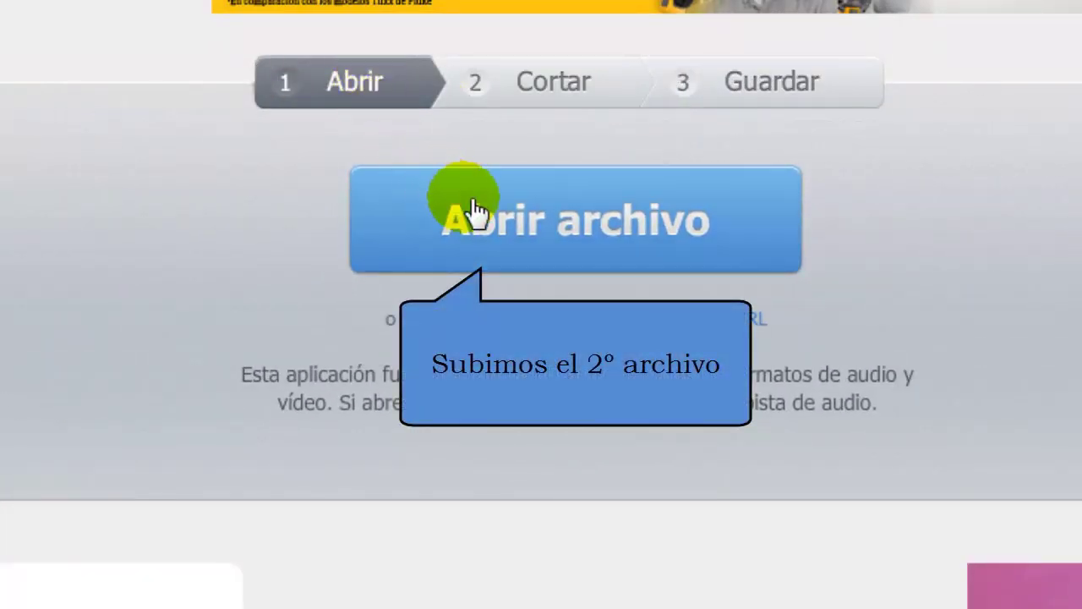
{"action": "left_click", "coordinate": [467, 207]}
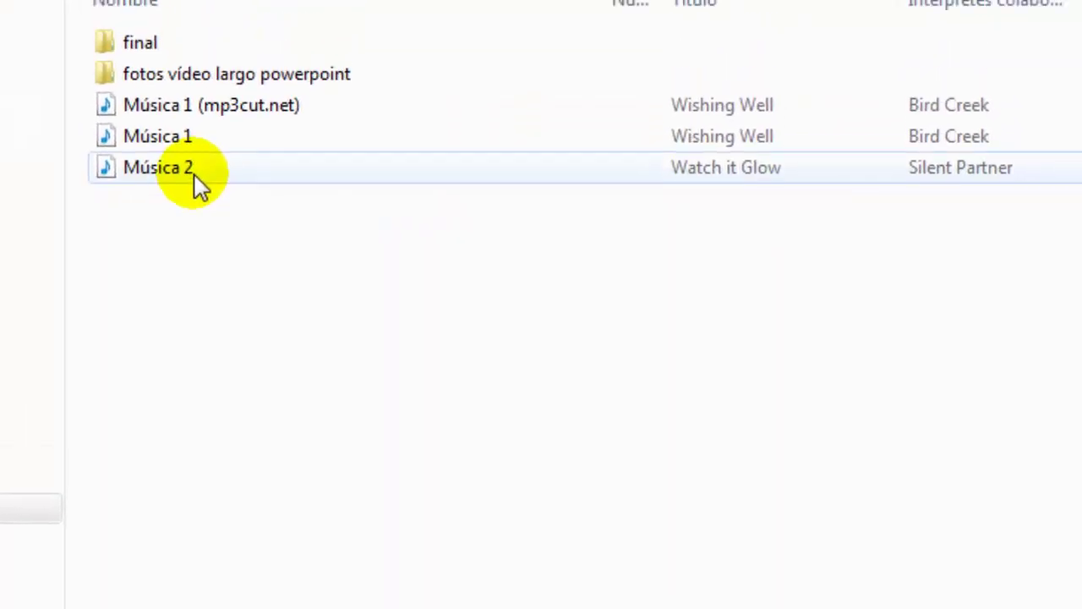
{"action": "left_click", "coordinate": [187, 179]}
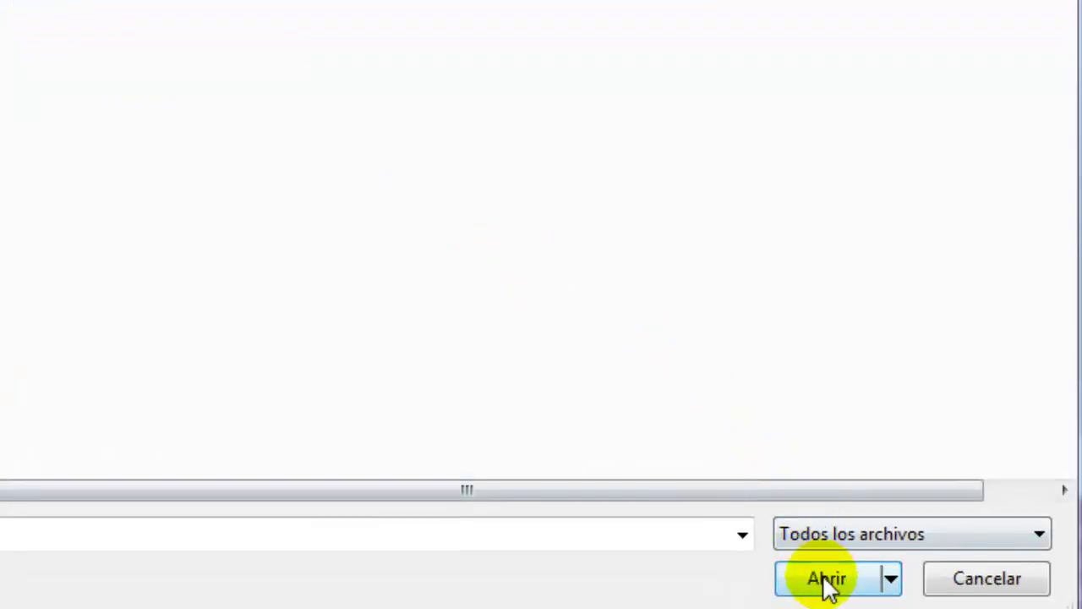
{"action": "left_click", "coordinate": [824, 581]}
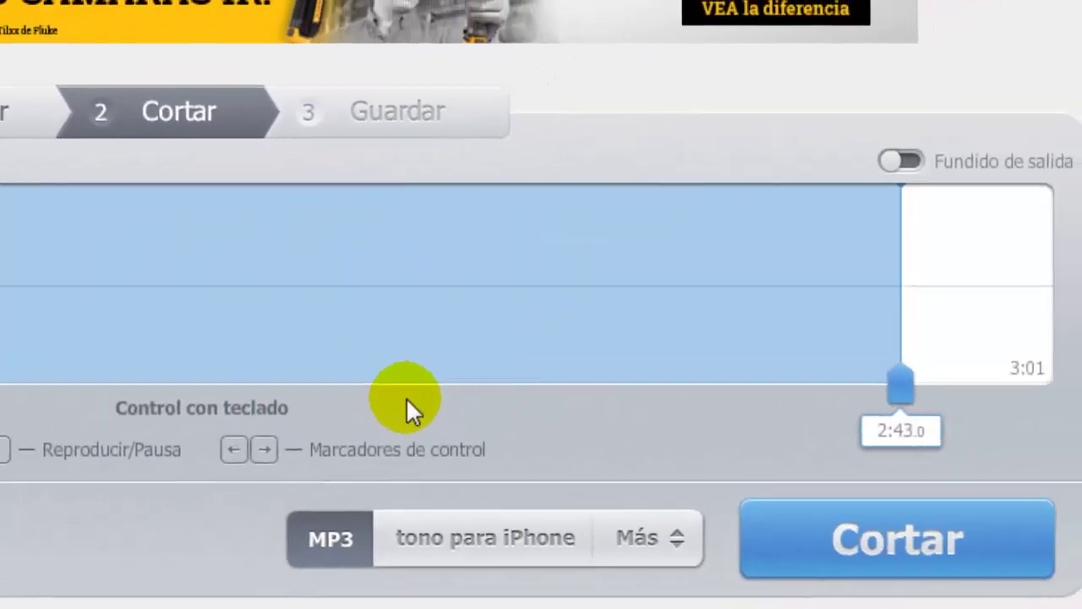
- Keep 0:00.0–0:55.7 of Música 2 with a fade-out and cut the track
{"action": "mouse_move", "coordinate": [894, 390]}
{"action": "left_mouse_down"}
{"action": "mouse_move", "coordinate": [848, 371]}
{"action": "mouse_move", "coordinate": [667, 379]}
{"action": "mouse_move", "coordinate": [688, 382]}
{"action": "left_mouse_up"}
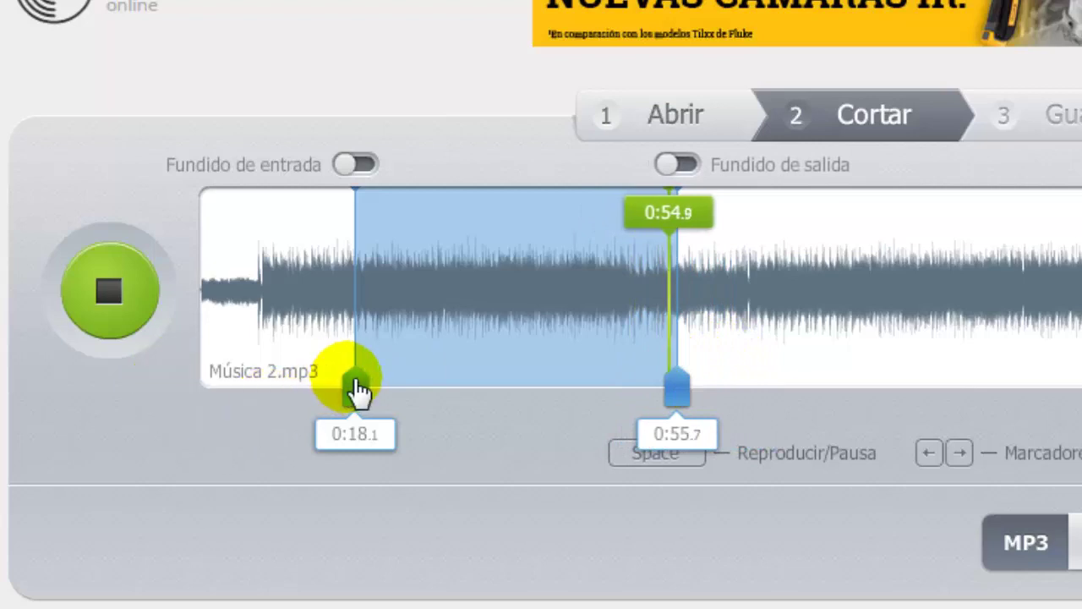
{"action": "left_click_drag", "start_coordinate": [358, 387], "coordinate": [190, 388]}
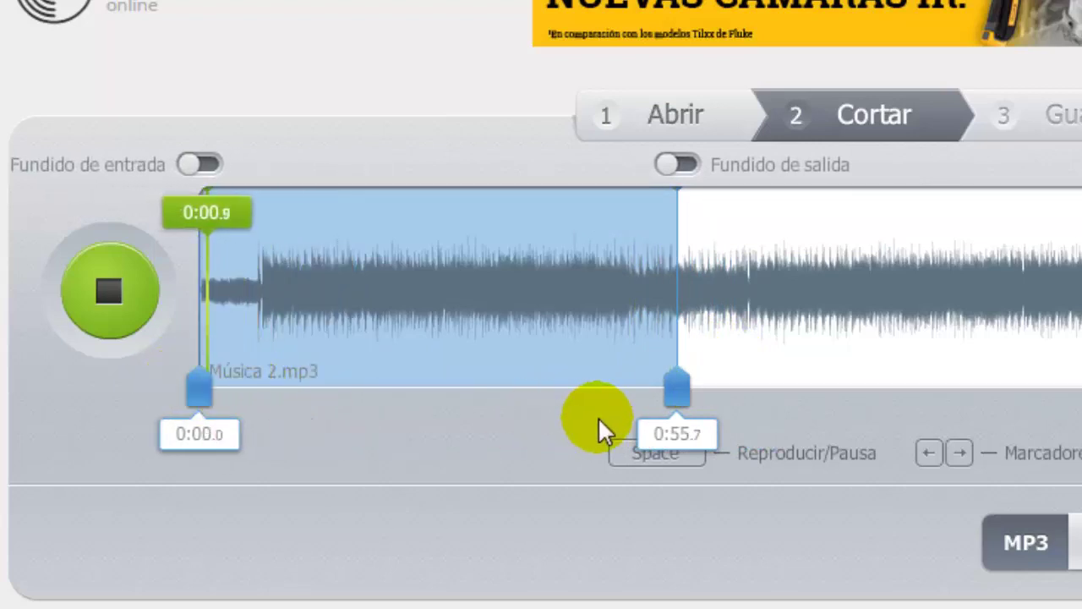
{"action": "left_click", "coordinate": [679, 165]}
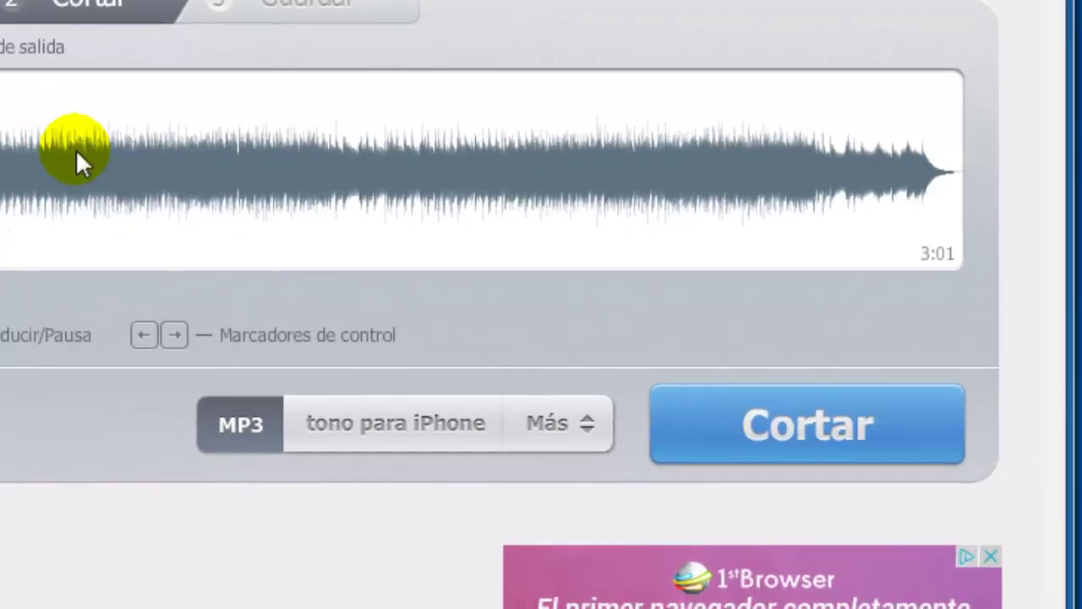
{"action": "left_click", "coordinate": [750, 430]}
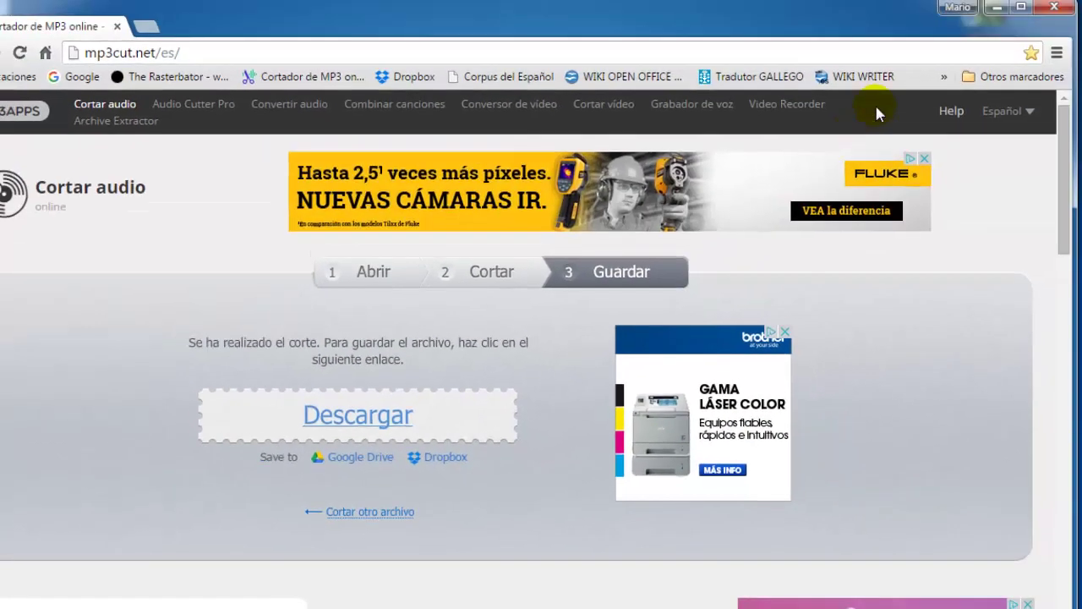
- Minimize Chrome and switch the PowerPoint deck from the thumbnail grid to Normal view
{"action": "left_click", "coordinate": [998, 10]}
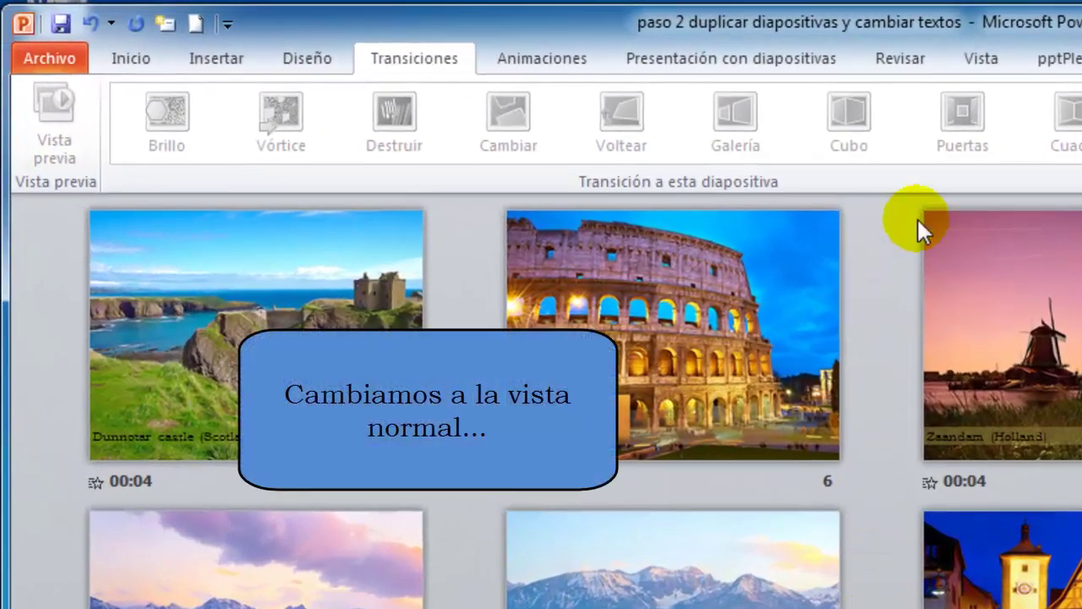
{"action": "left_click", "coordinate": [979, 61]}
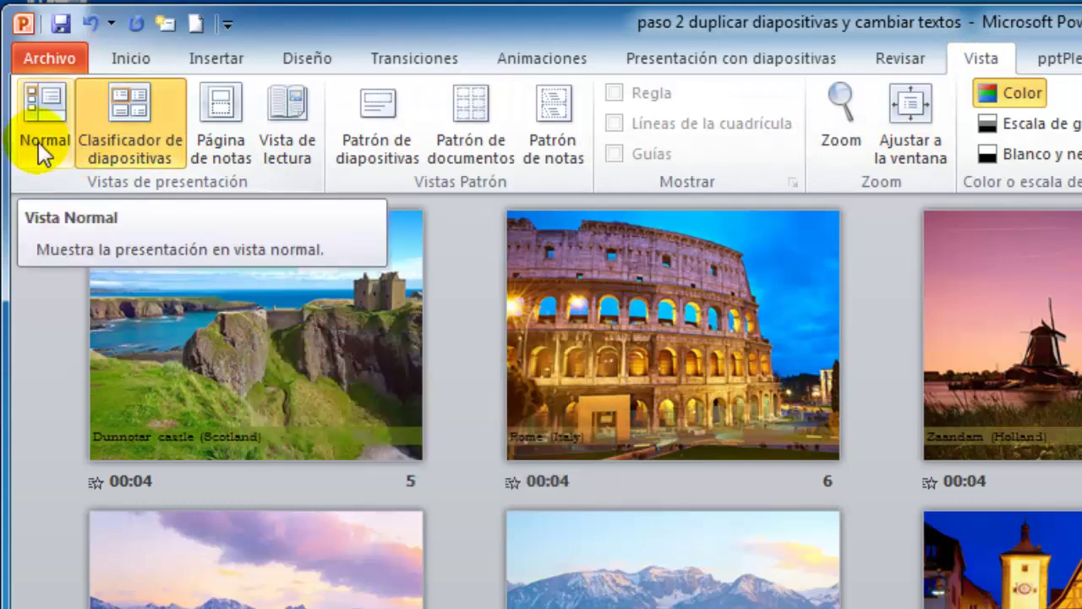
{"action": "left_click", "coordinate": [38, 142]}
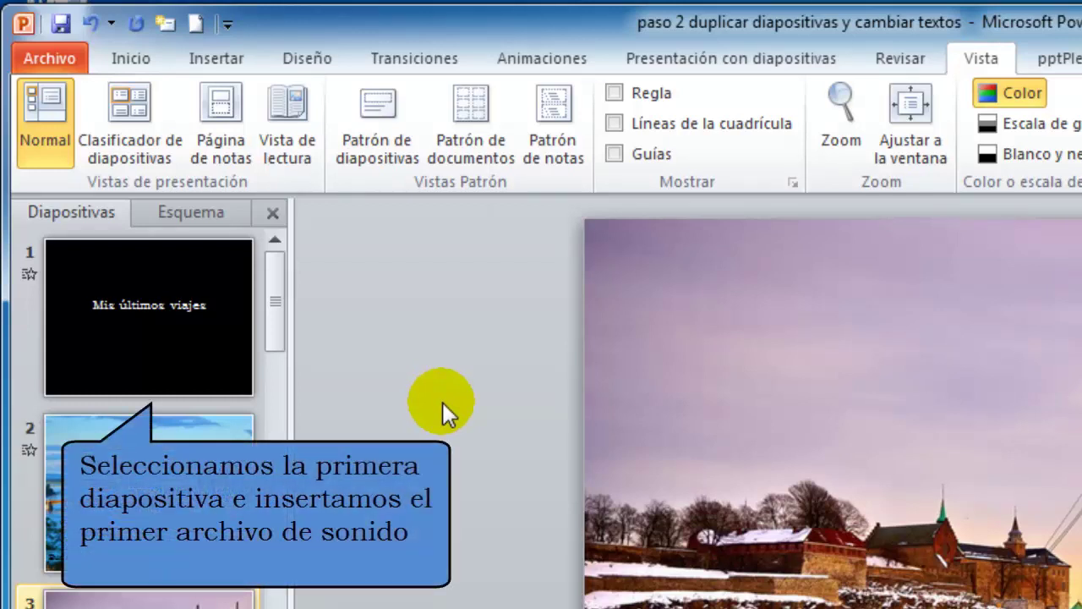
- Insert the Música 1 (mp3cut.net) audio file onto slide 1, Mis últimos viajes
{"action": "left_click", "coordinate": [201, 349]}
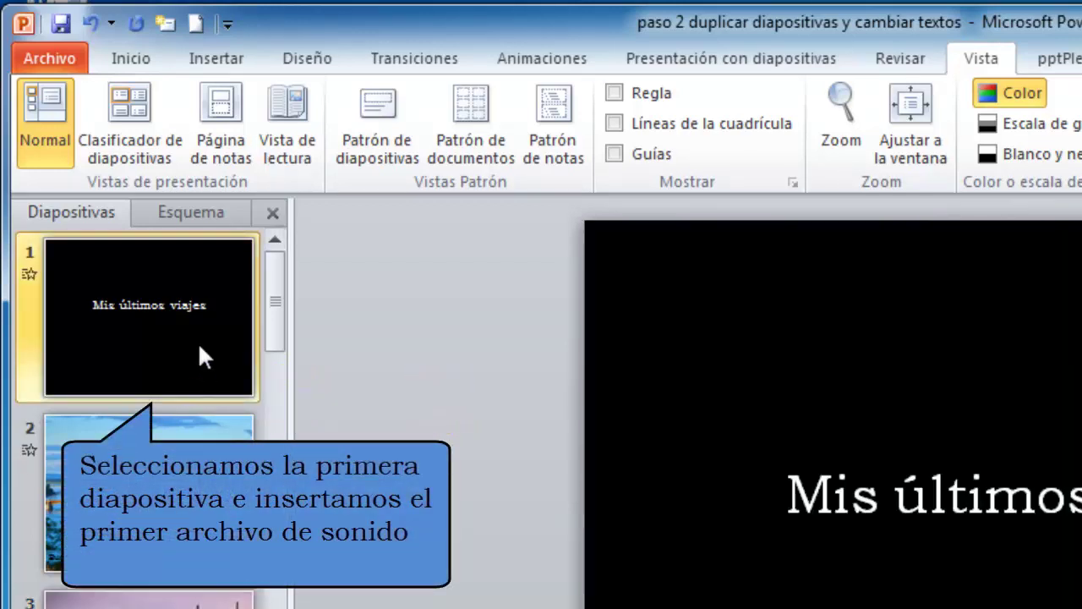
{"action": "left_click", "coordinate": [528, 537]}
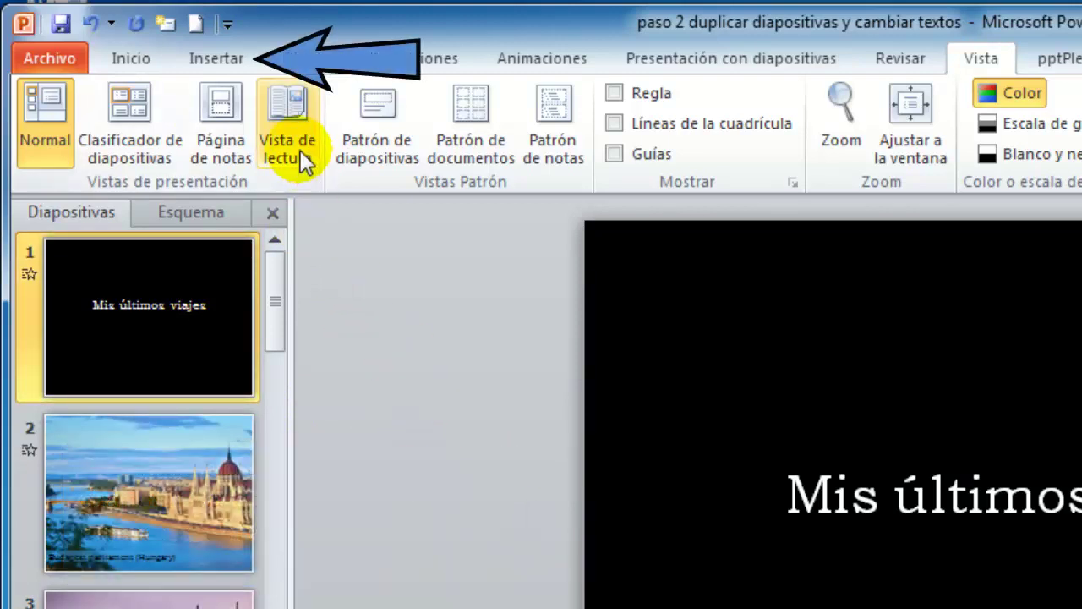
{"action": "left_click", "coordinate": [227, 62]}
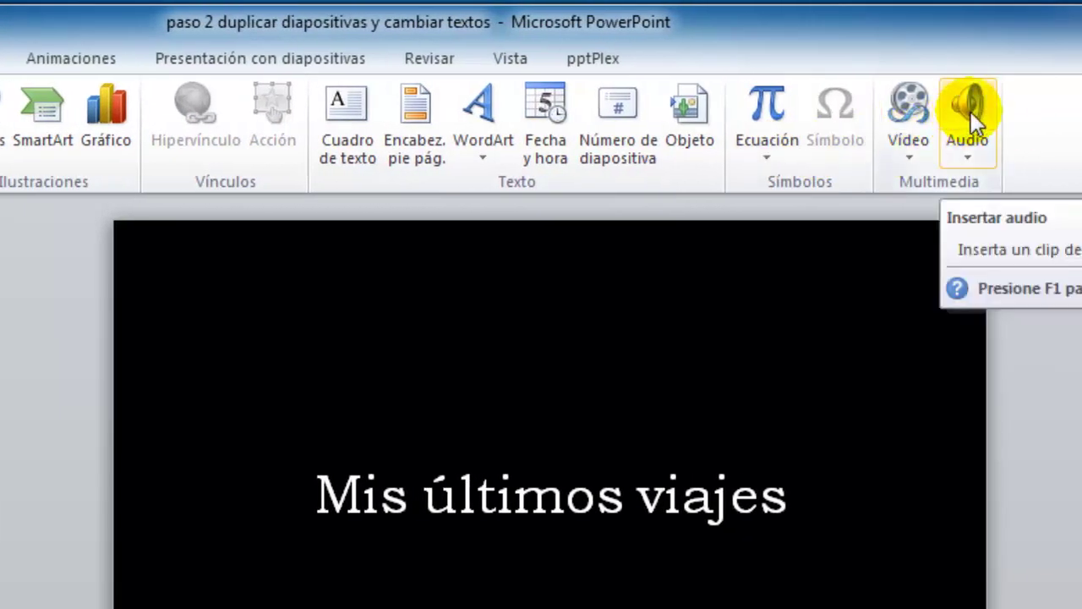
{"action": "left_click", "coordinate": [971, 112]}
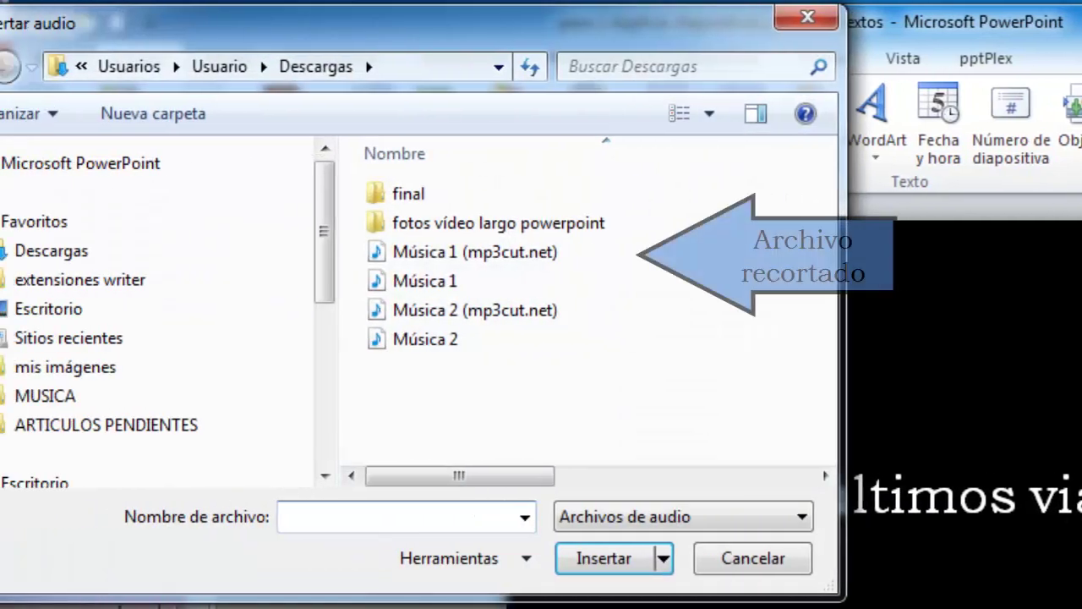
{"action": "left_click", "coordinate": [602, 259]}
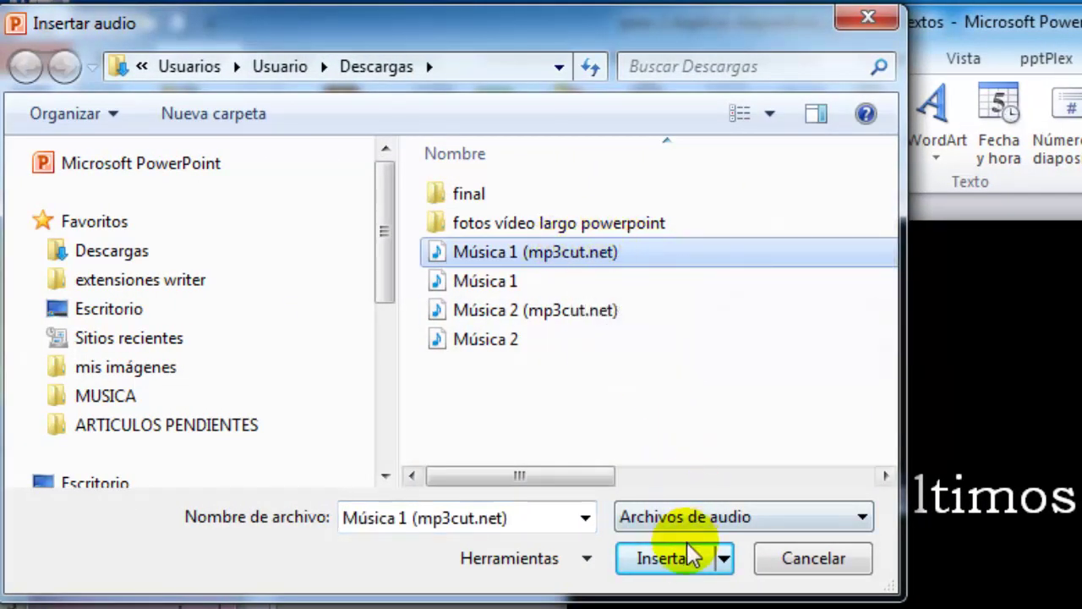
{"action": "left_click", "coordinate": [662, 559]}
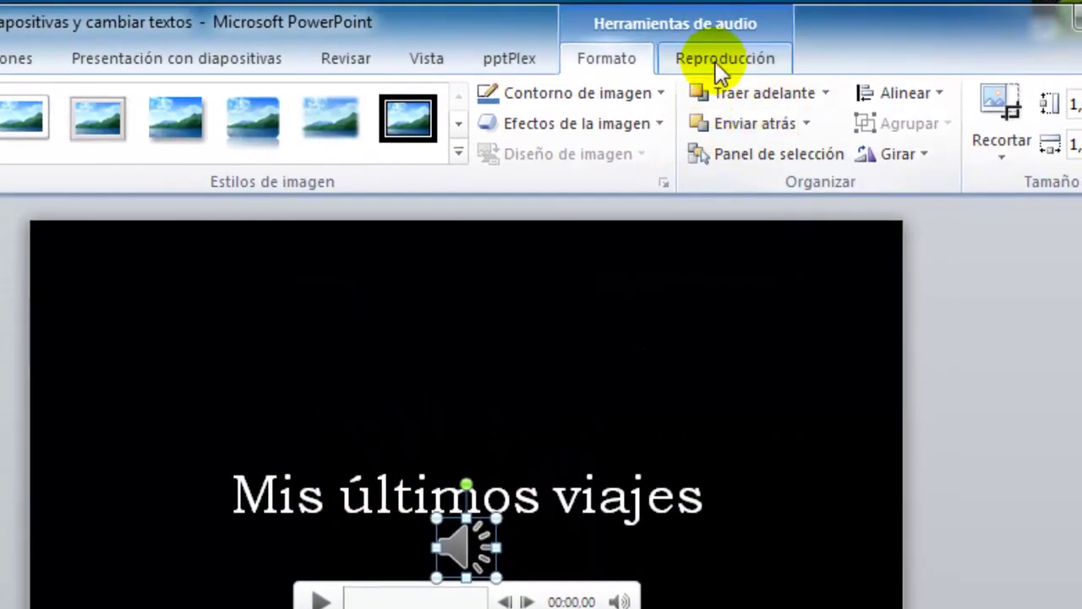
- Set the title-slide music to start Automáticamente and stay hidden during the presentation
{"action": "left_click", "coordinate": [720, 67]}
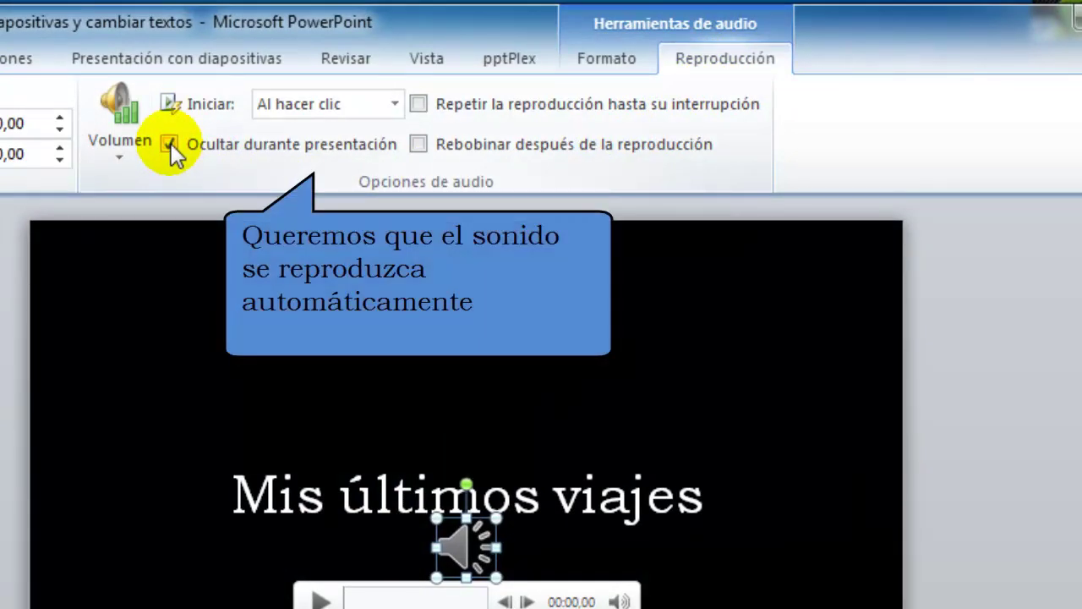
{"action": "left_click", "coordinate": [395, 104]}
{"action": "left_click", "coordinate": [373, 135]}
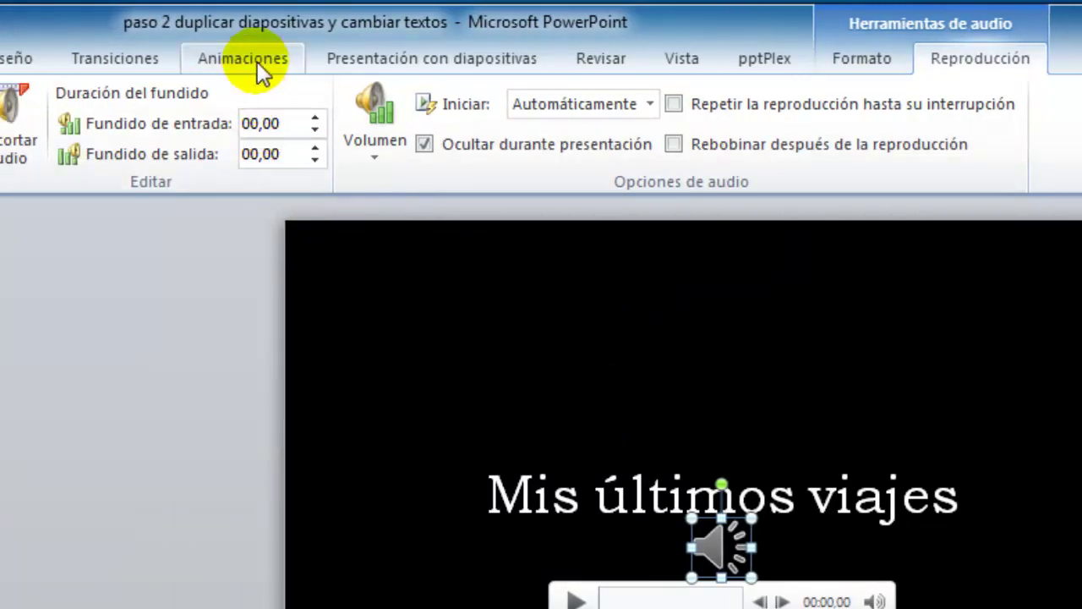
- In the Animation Pane, move the Música 1 entry above the Título animation
{"action": "left_click", "coordinate": [257, 62]}
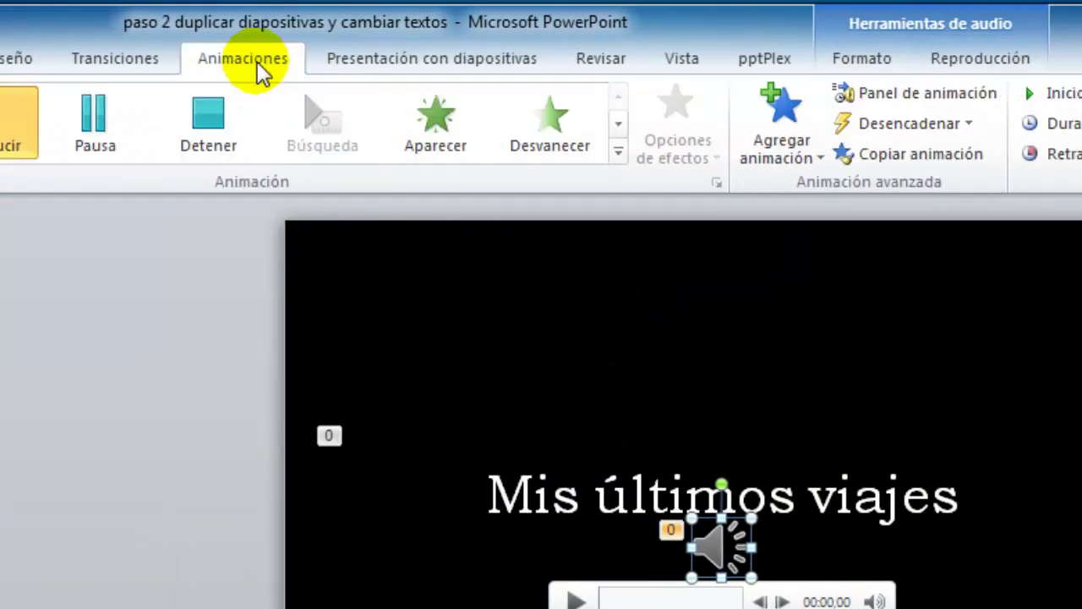
{"action": "left_click", "coordinate": [891, 99]}
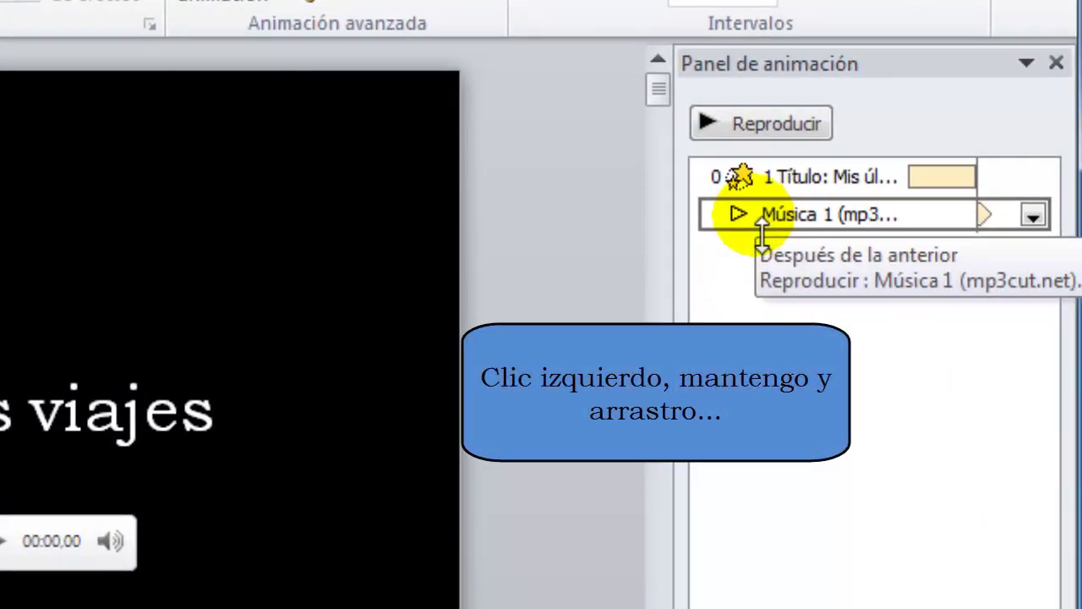
{"action": "left_click_drag", "start_coordinate": [755, 216], "coordinate": [780, 177]}
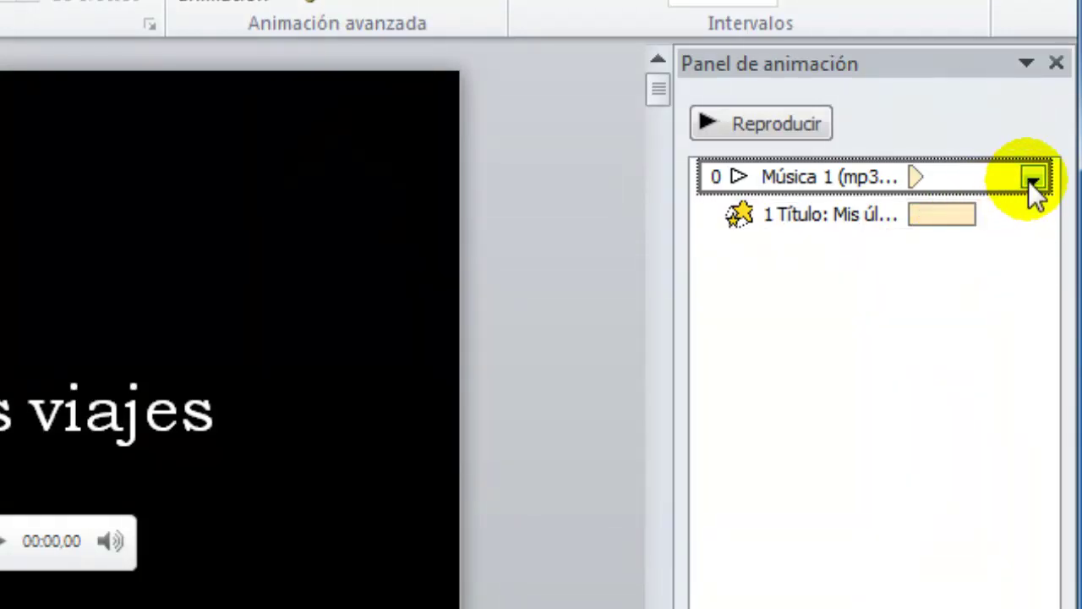
- Set Música 1's effect options to stop playing after 11 slides
{"action": "left_click", "coordinate": [1032, 178]}
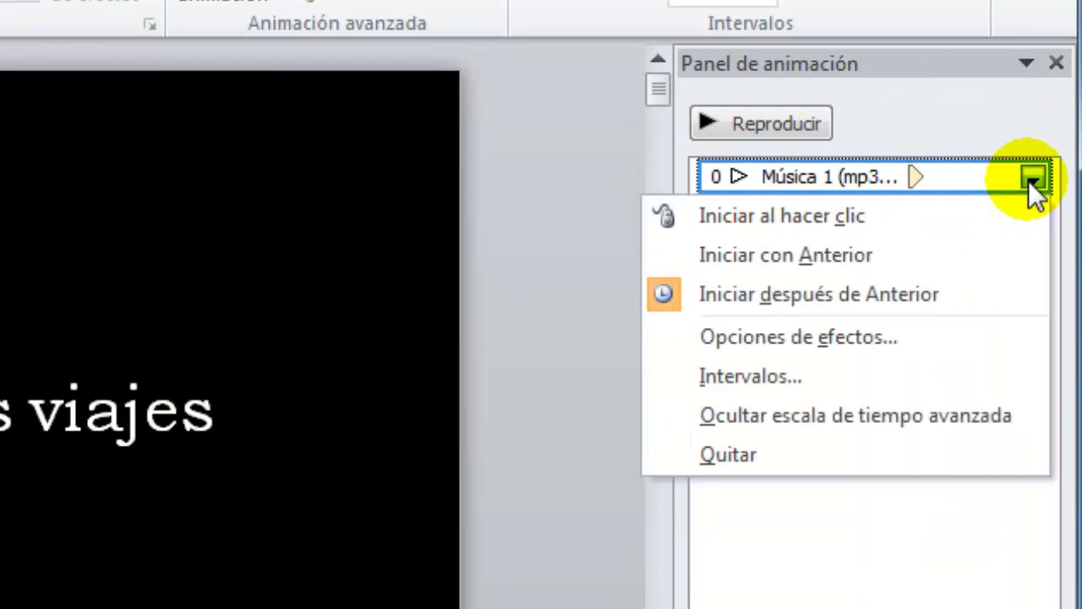
{"action": "left_click", "coordinate": [915, 336]}
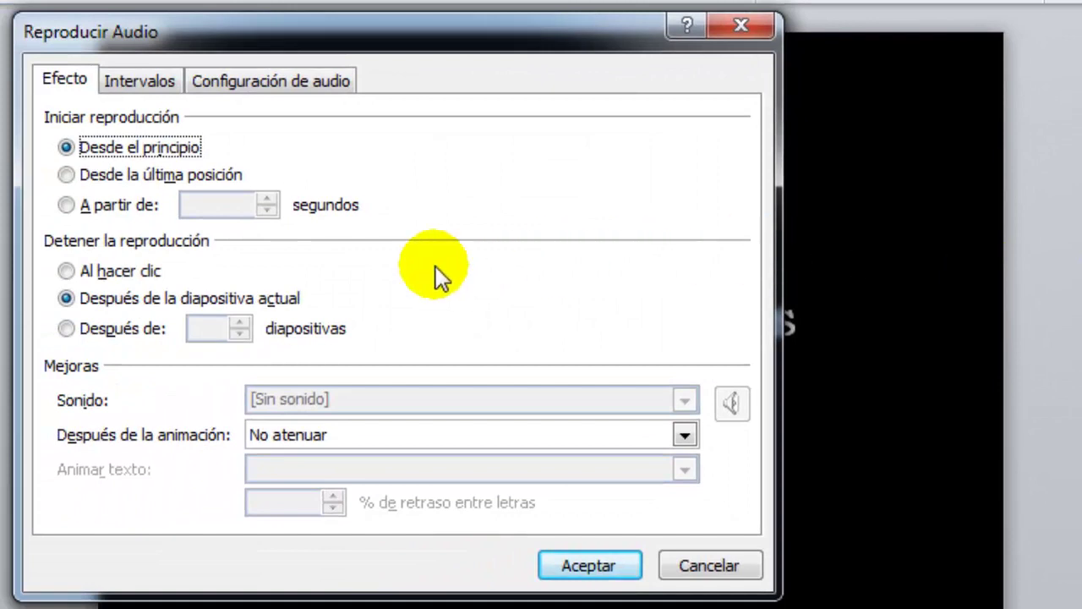
{"action": "left_click", "coordinate": [94, 330]}
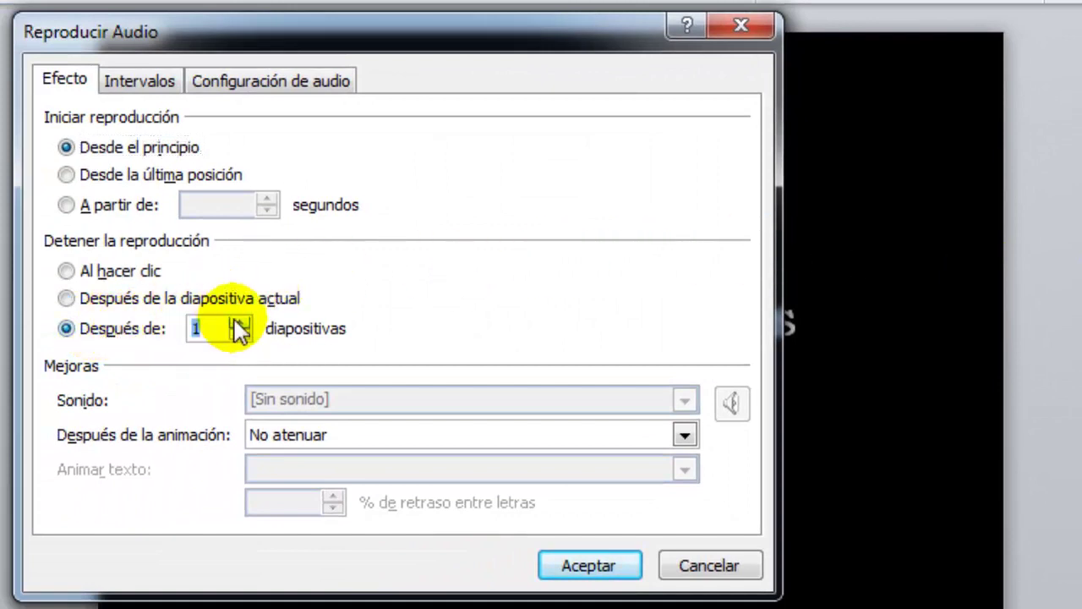
{"action": "left_click", "coordinate": [240, 324]}
{"action": "left_click", "coordinate": [240, 324]}
{"action": "left_click", "coordinate": [245, 323]}
{"action": "left_click", "coordinate": [246, 323]}
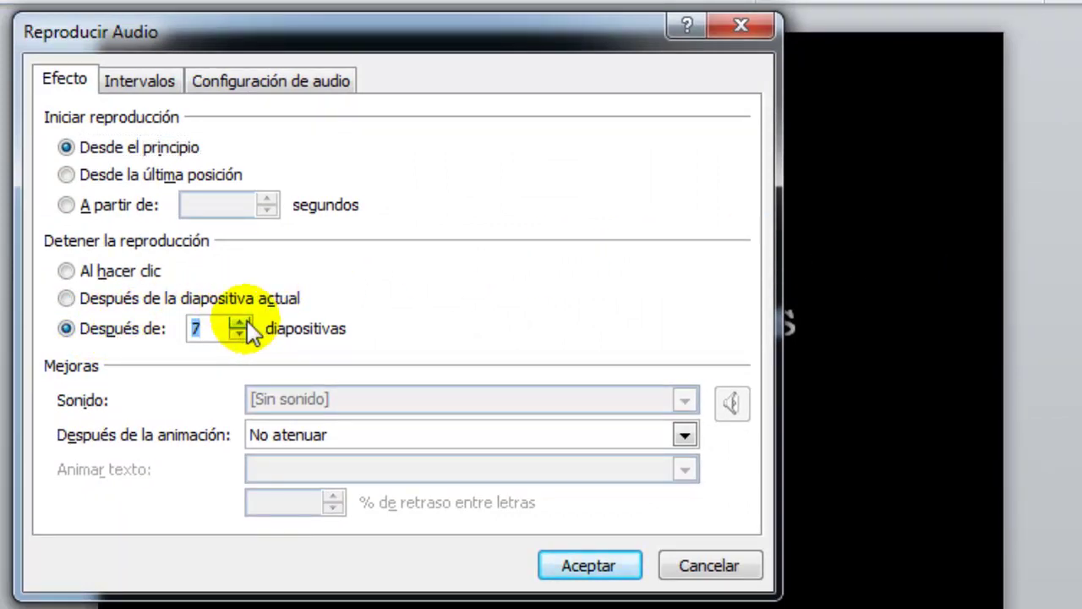
{"action": "left_click", "coordinate": [245, 324]}
{"action": "type", "text": "11"}
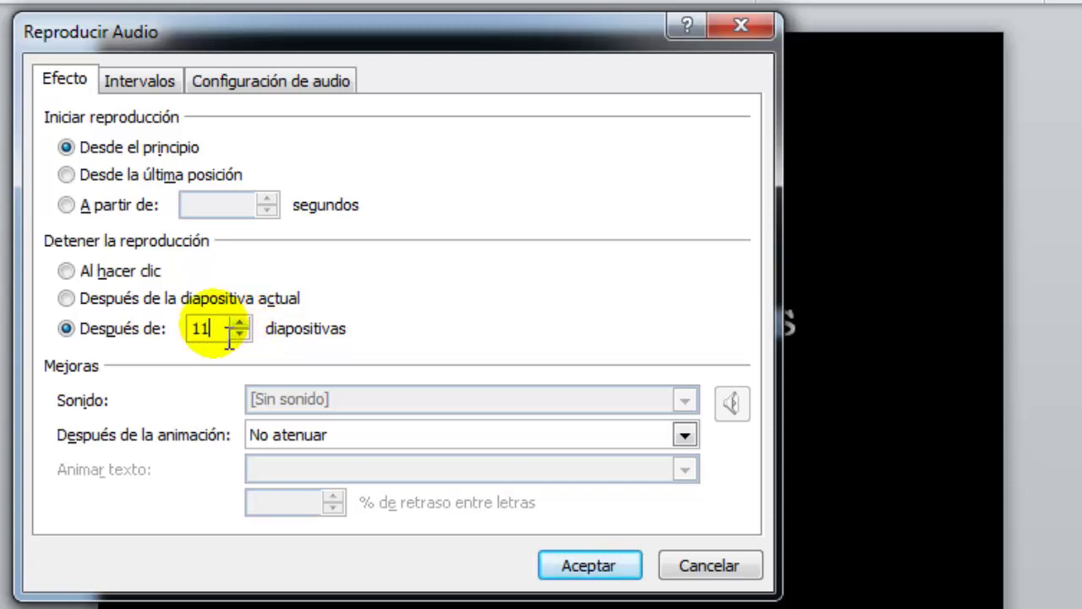
{"action": "left_click", "coordinate": [224, 330]}
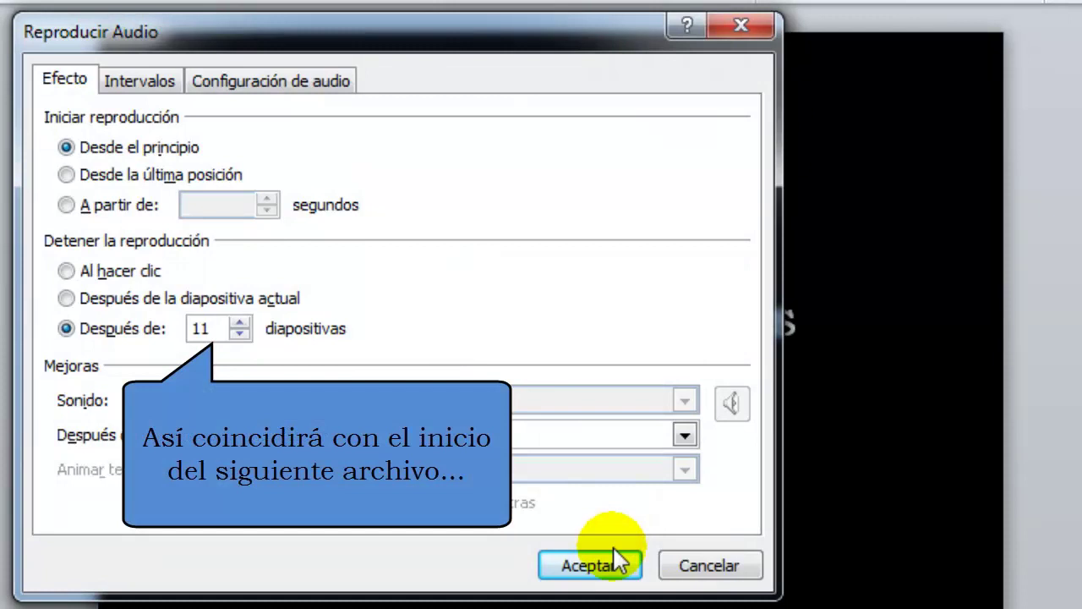
{"action": "left_click", "coordinate": [614, 562]}
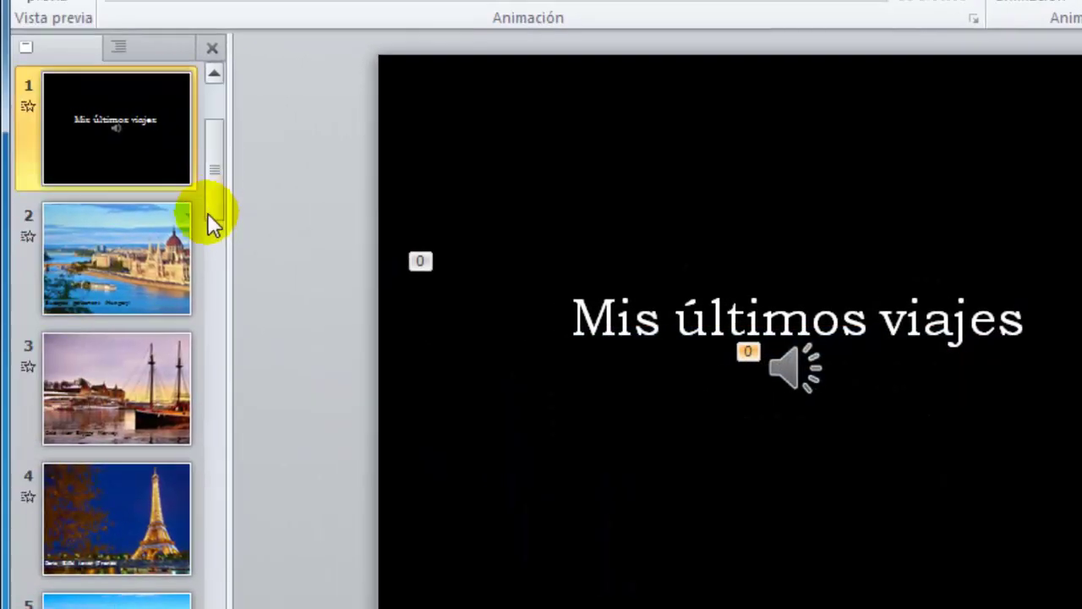
- Insert Música 2 (mp3cut.net) from Descargas onto slide 11, the Rothenburg night street photo
{"action": "left_click_drag", "start_coordinate": [211, 222], "coordinate": [216, 382]}
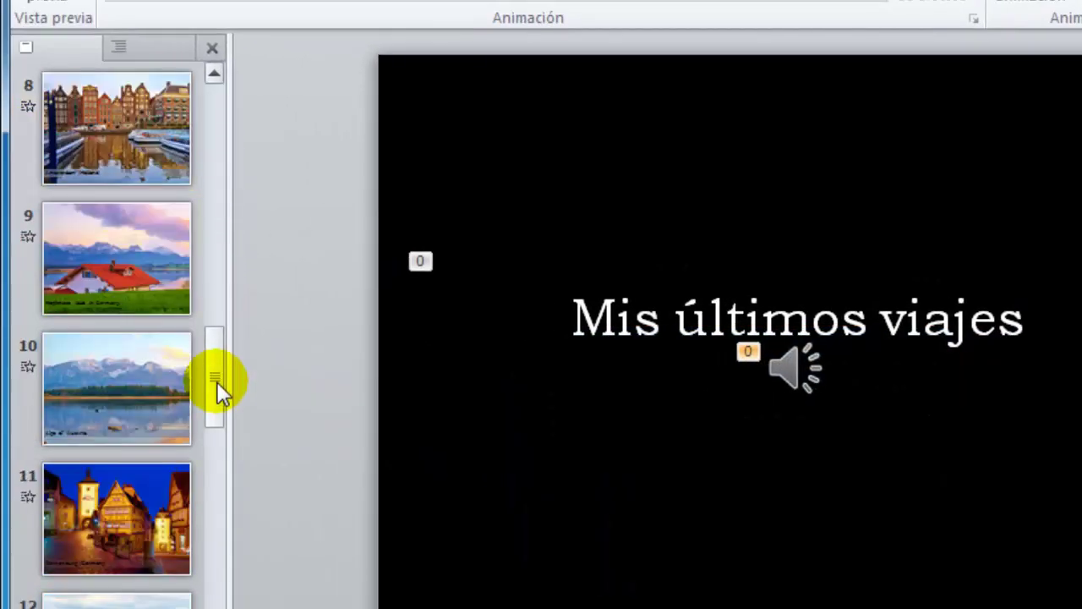
{"action": "left_click", "coordinate": [140, 482]}
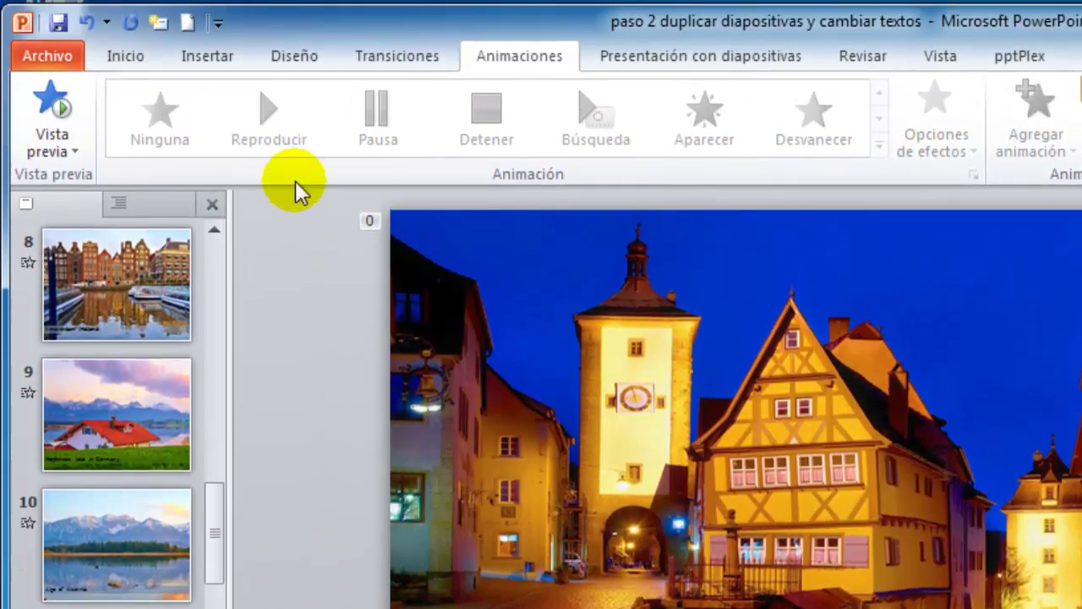
{"action": "left_click", "coordinate": [230, 67]}
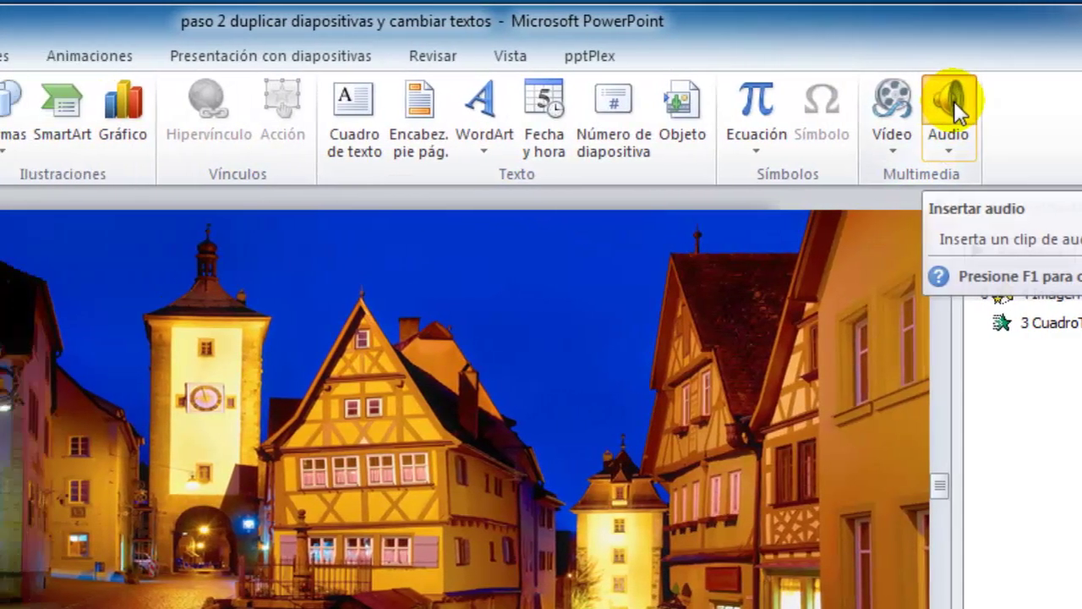
{"action": "left_click", "coordinate": [894, 100]}
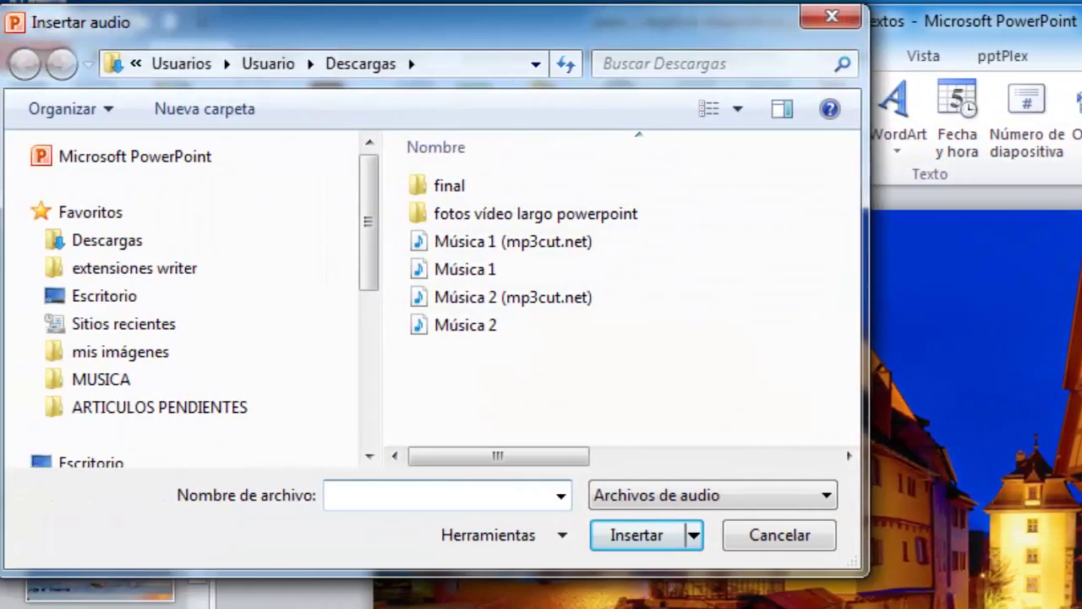
{"action": "left_click", "coordinate": [585, 304]}
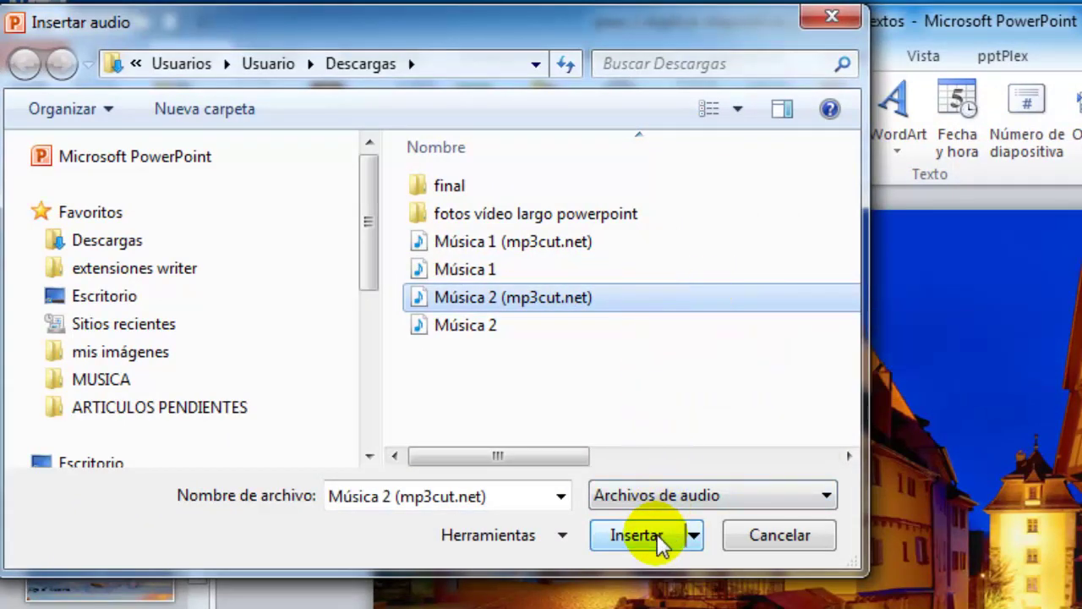
{"action": "left_click", "coordinate": [636, 535]}
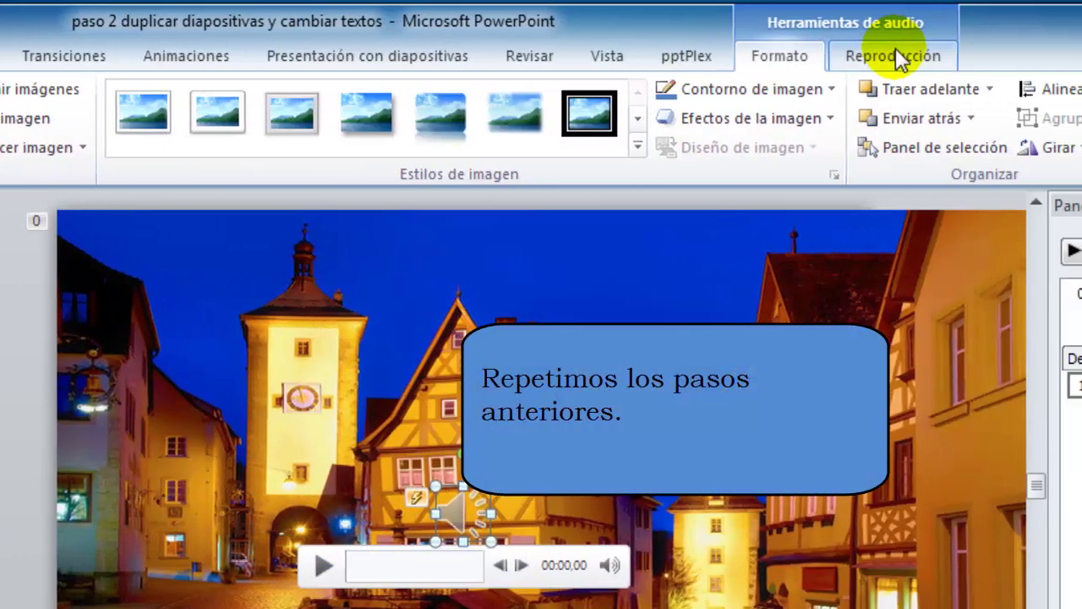
- Hide Música 2 during the show, start it Automáticamente, and move it to the top of the animation order
{"action": "left_click", "coordinate": [896, 58]}
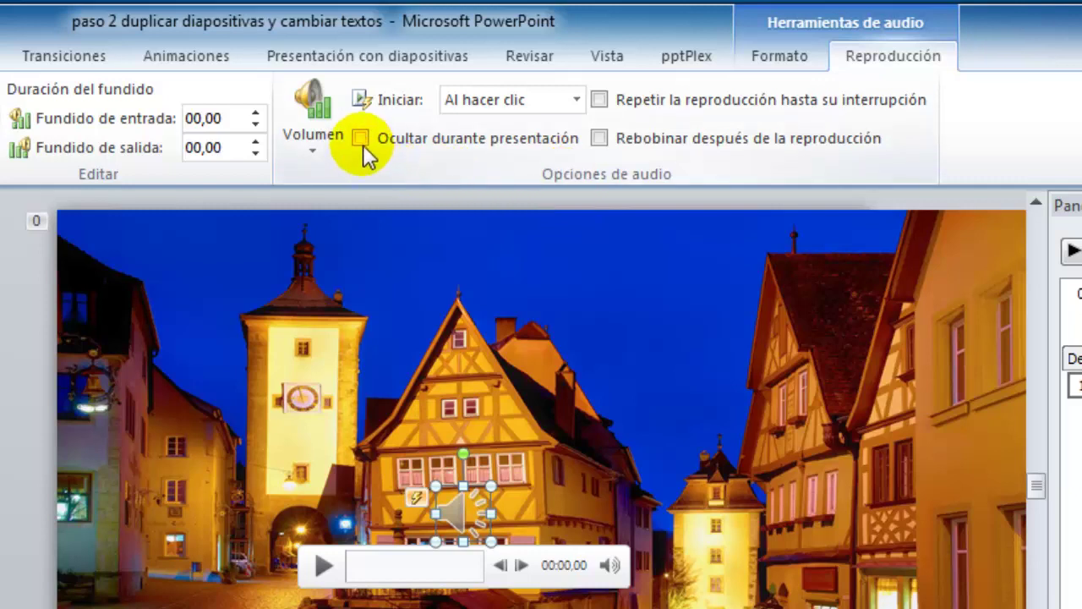
{"action": "left_click", "coordinate": [360, 138]}
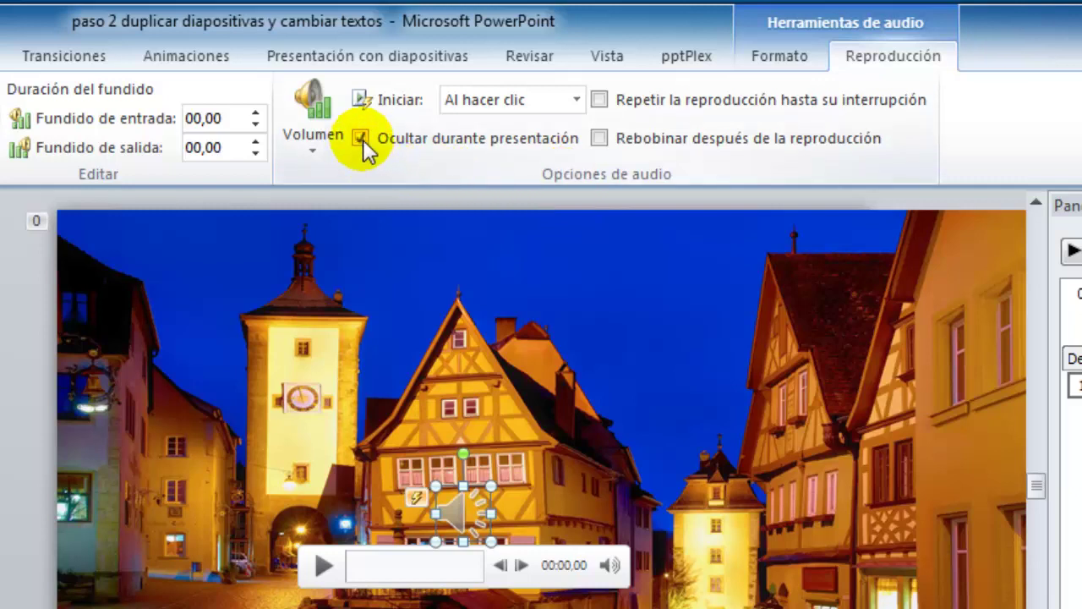
{"action": "left_click", "coordinate": [577, 100]}
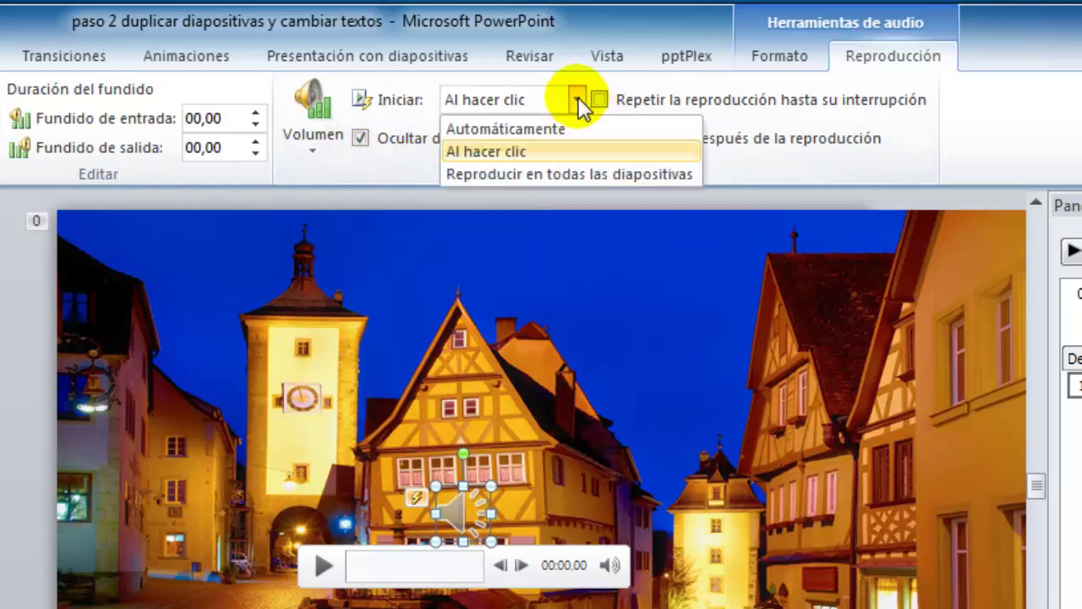
{"action": "left_click", "coordinate": [542, 129]}
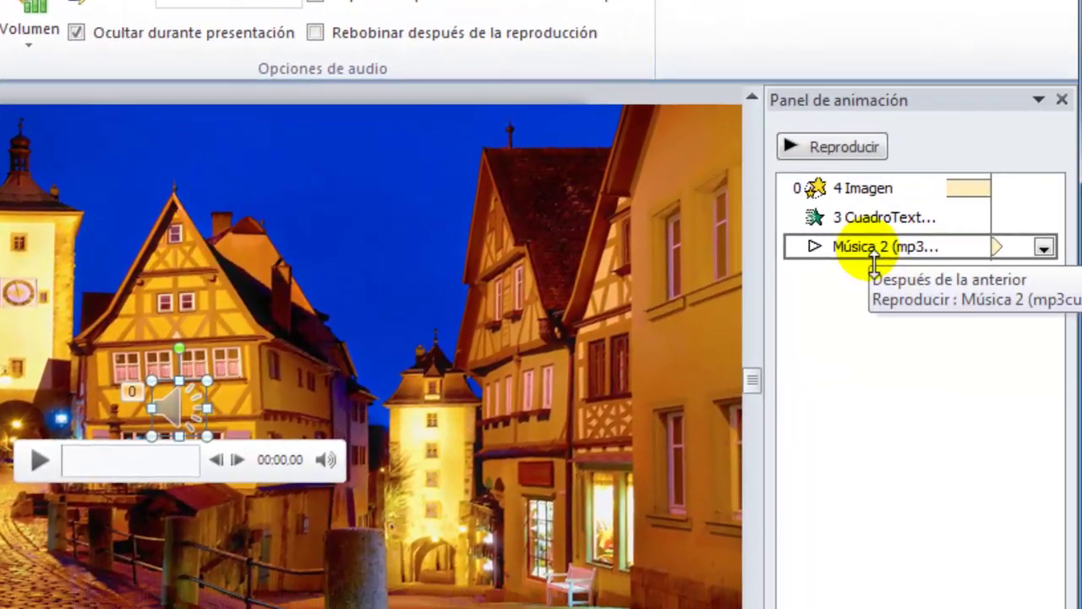
{"action": "left_click_drag", "start_coordinate": [874, 263], "coordinate": [884, 186]}
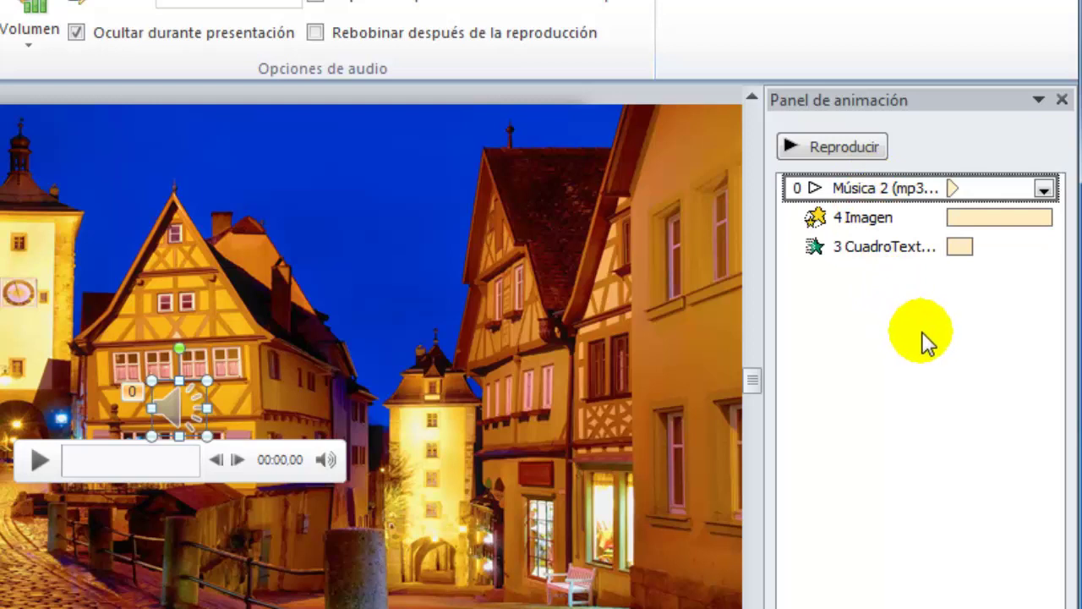
- Set Música 2's effect options to stop playback after 21 slides
{"action": "left_click", "coordinate": [1045, 189]}
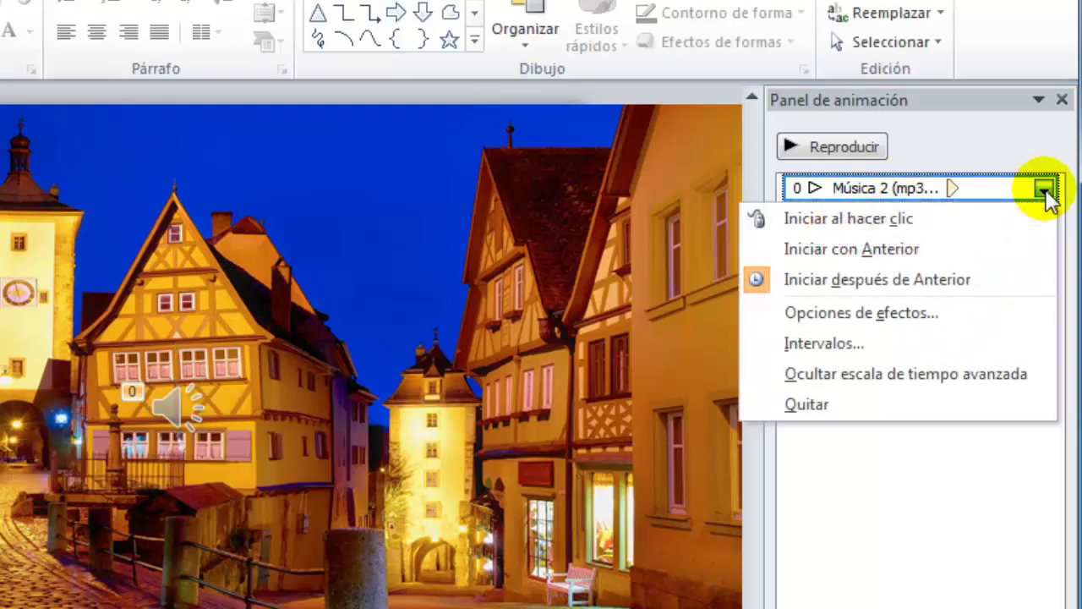
{"action": "left_click", "coordinate": [955, 314]}
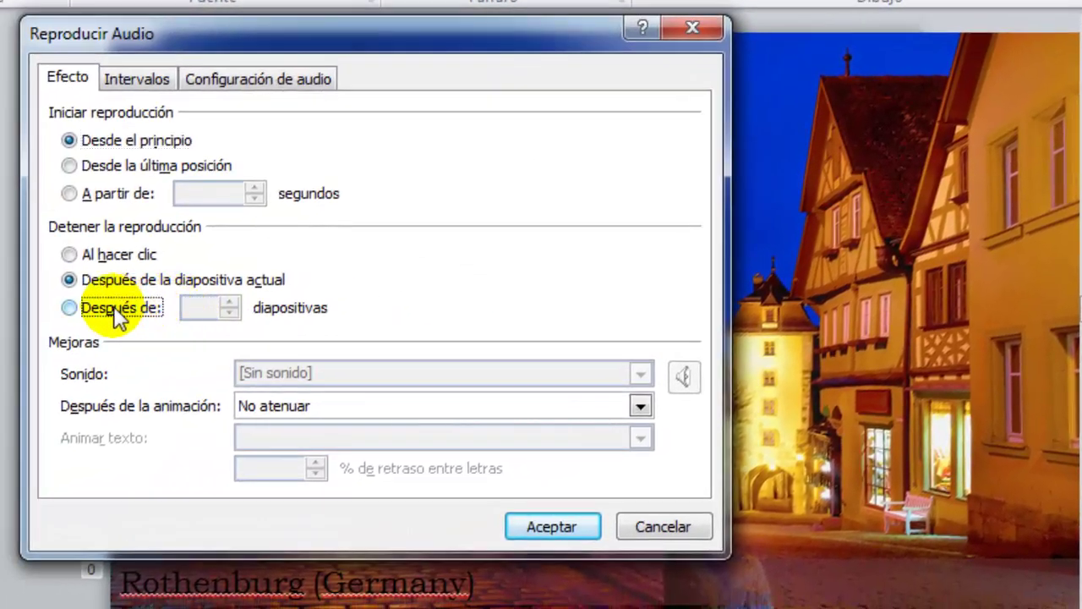
{"action": "left_click", "coordinate": [118, 313]}
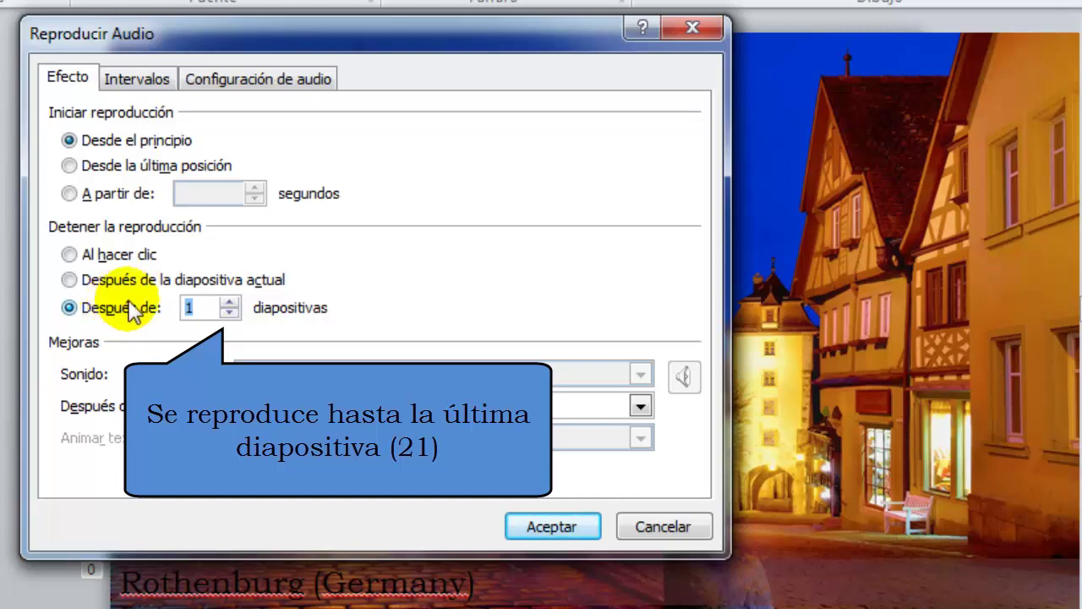
{"action": "type", "text": "2"}
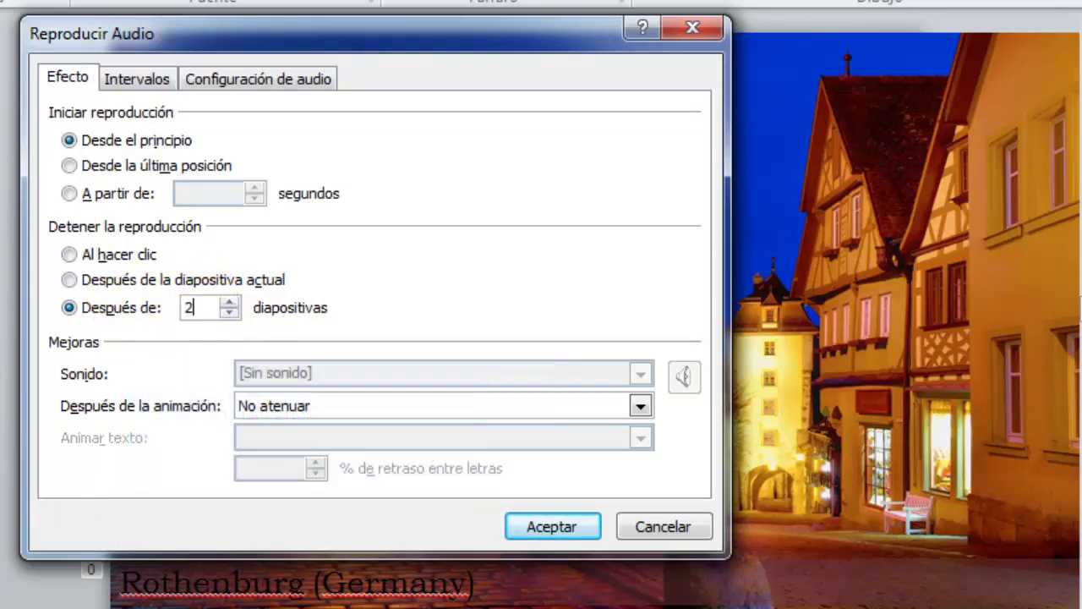
{"action": "type", "text": "1"}
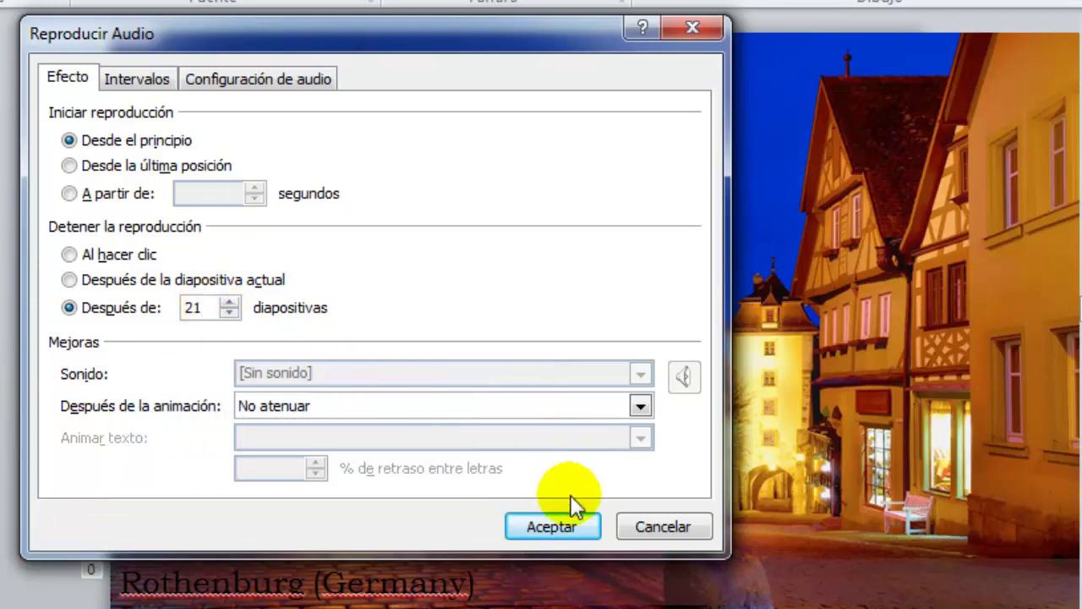
{"action": "left_click", "coordinate": [571, 525]}
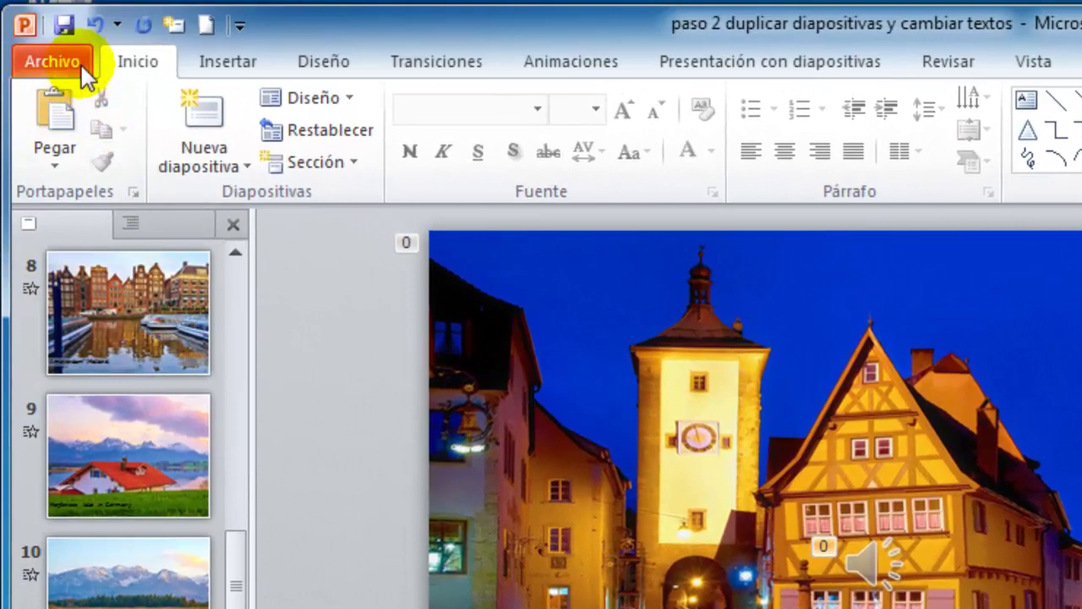
- Choose the 960 x 720 PC and HD video quality with 4 seconds per slide
{"action": "left_click", "coordinate": [81, 62]}
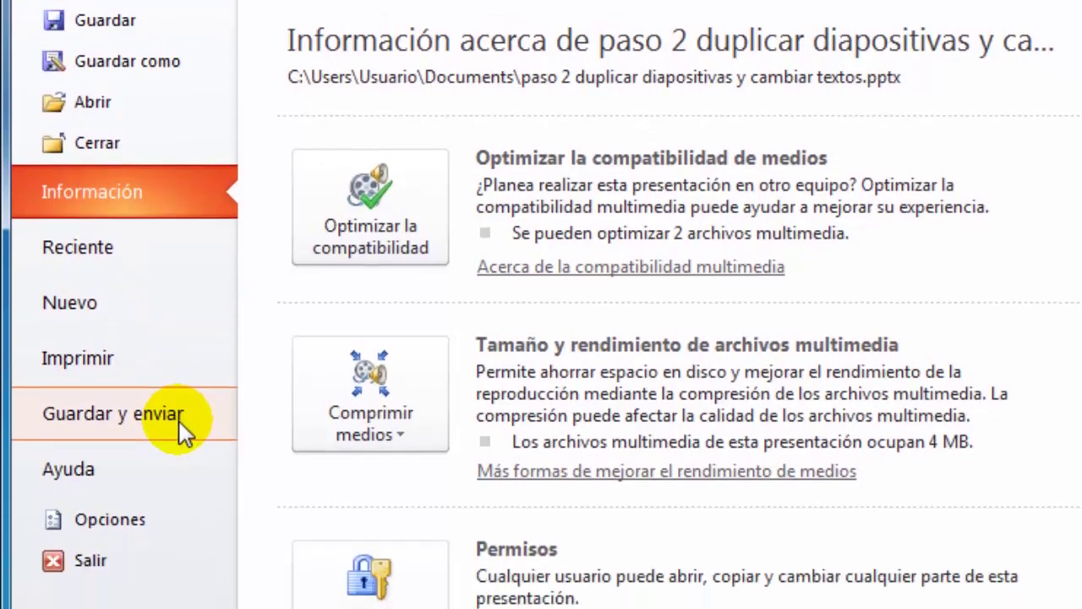
{"action": "left_click", "coordinate": [179, 507]}
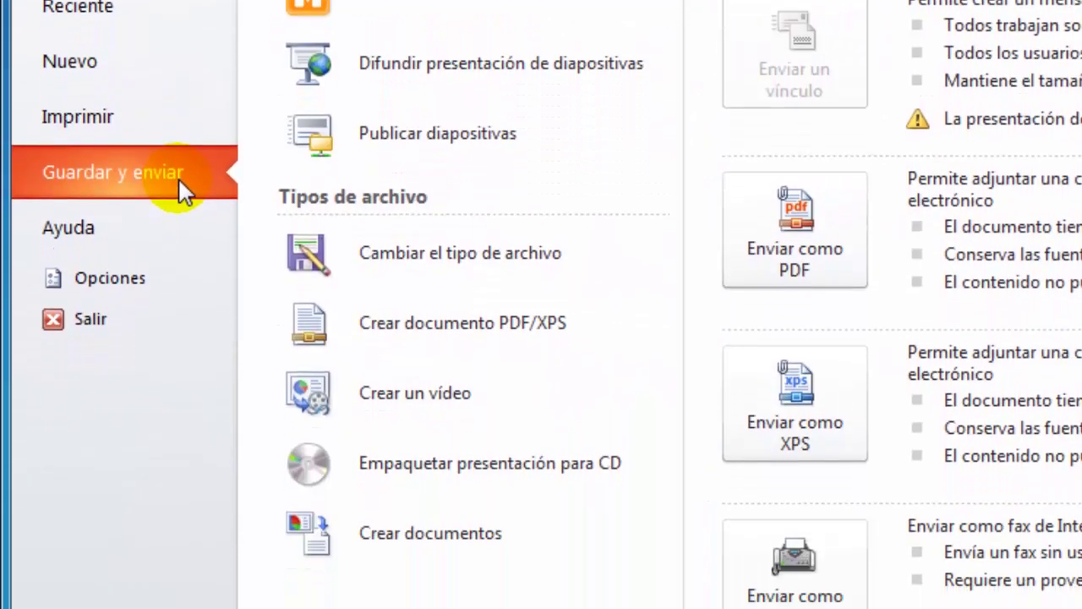
{"action": "left_click", "coordinate": [491, 396]}
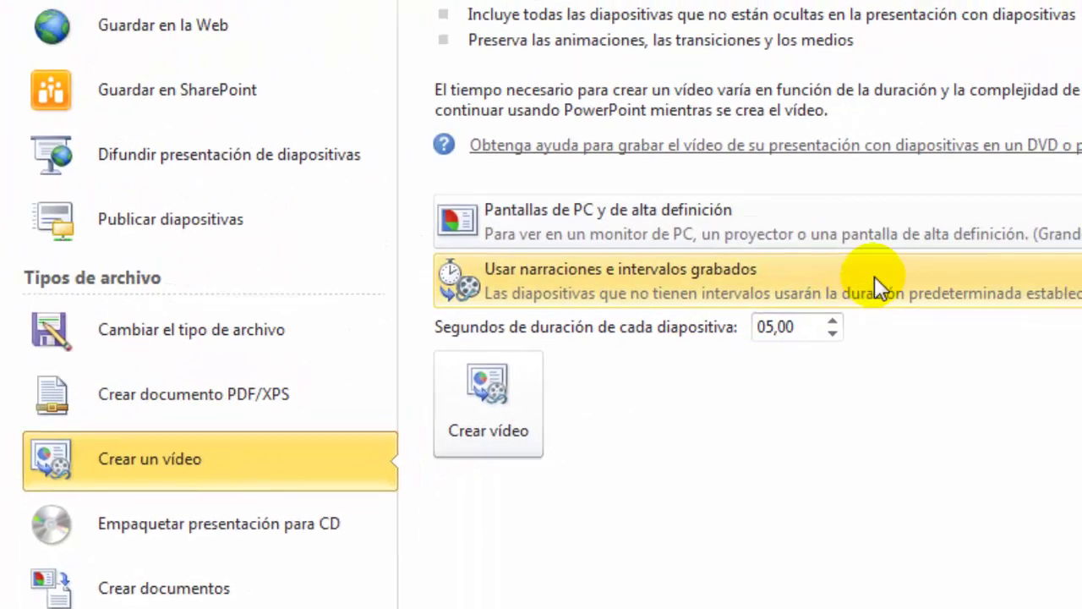
{"action": "left_click", "coordinate": [604, 318]}
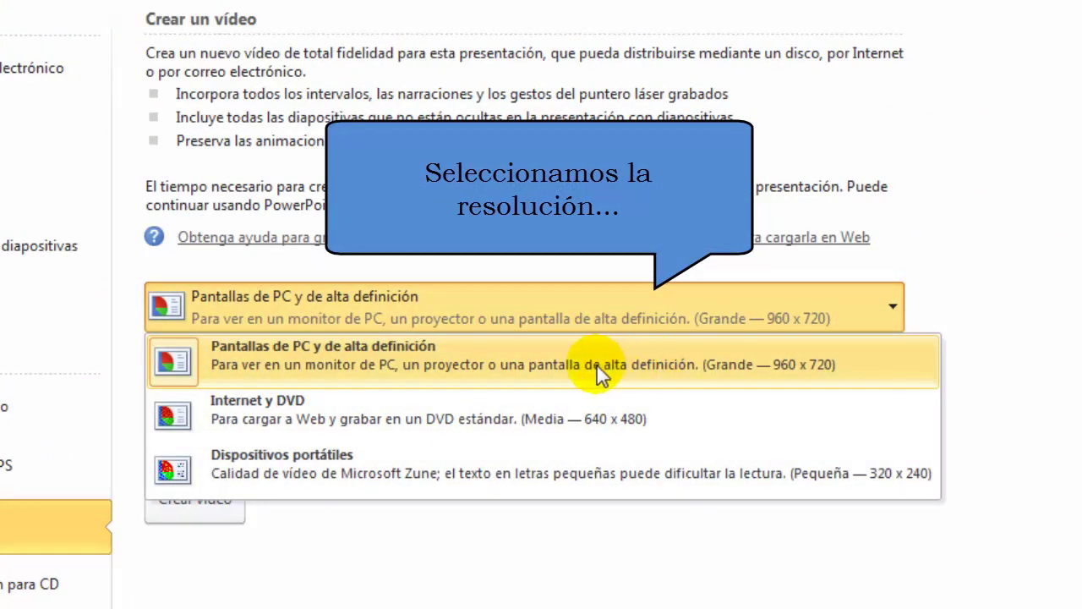
{"action": "left_click", "coordinate": [624, 363]}
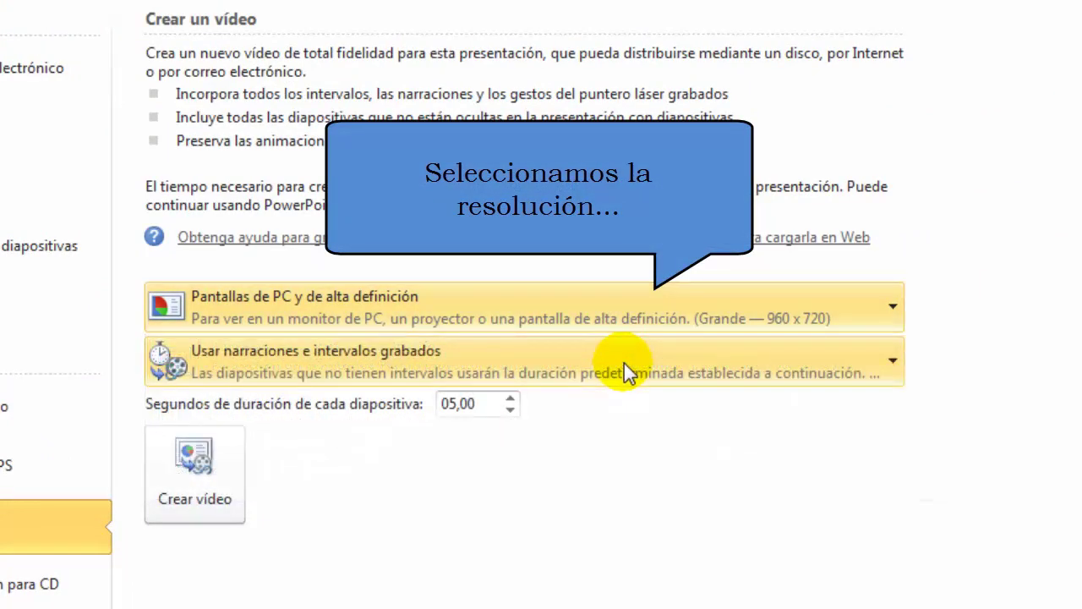
{"action": "left_click", "coordinate": [511, 411]}
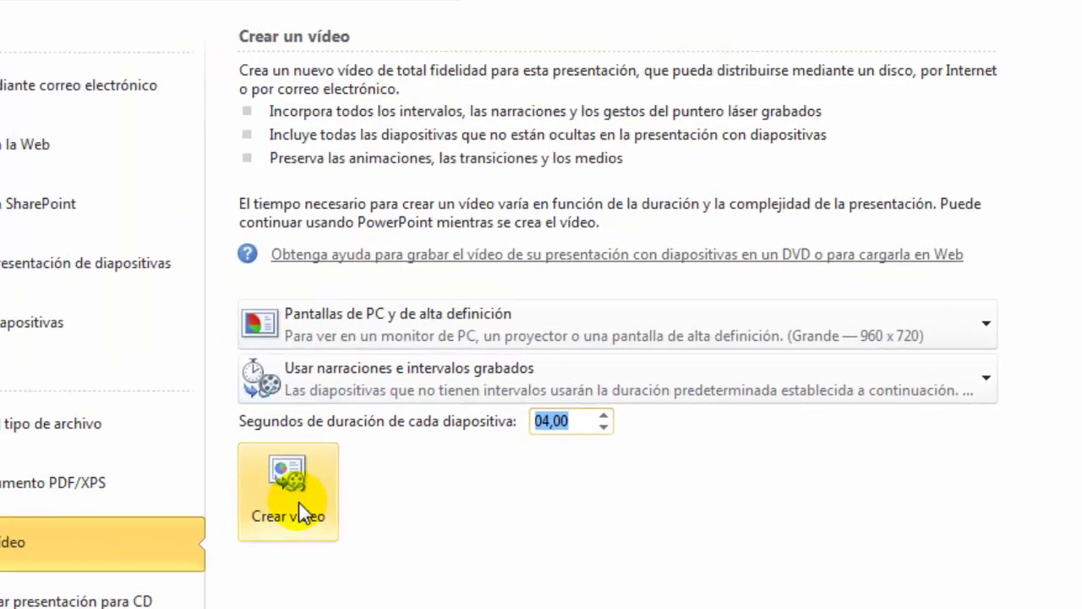
- Save the video as 'vídeo powerpoint largo' in the Descargas folder
{"action": "left_click", "coordinate": [205, 485]}
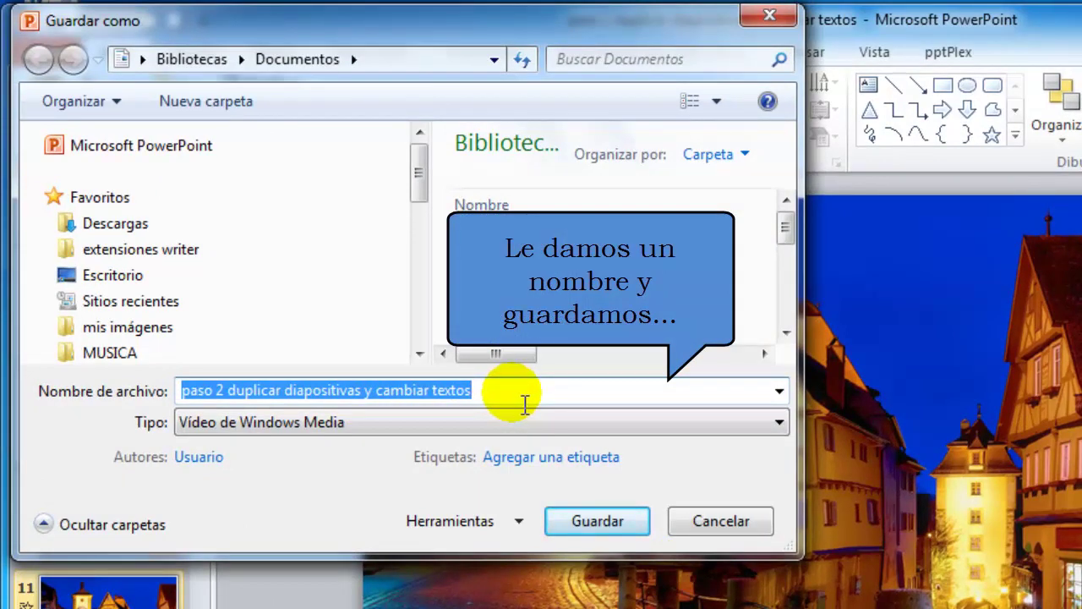
{"action": "type", "text": "vídeo poweropi"}
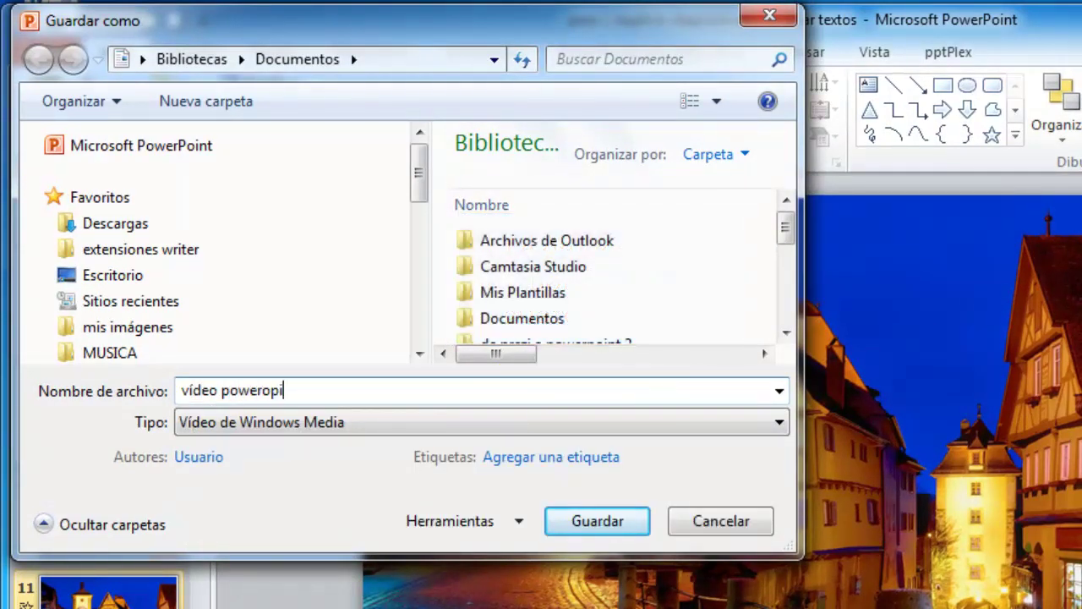
{"action": "key", "text": "BackSpace"}
{"action": "key", "text": "BackSpace"}
{"action": "key", "text": "BackSpace"}
{"action": "type", "text": "point"}
{"action": "type", "text": " largo"}
{"action": "left_click", "coordinate": [123, 224]}
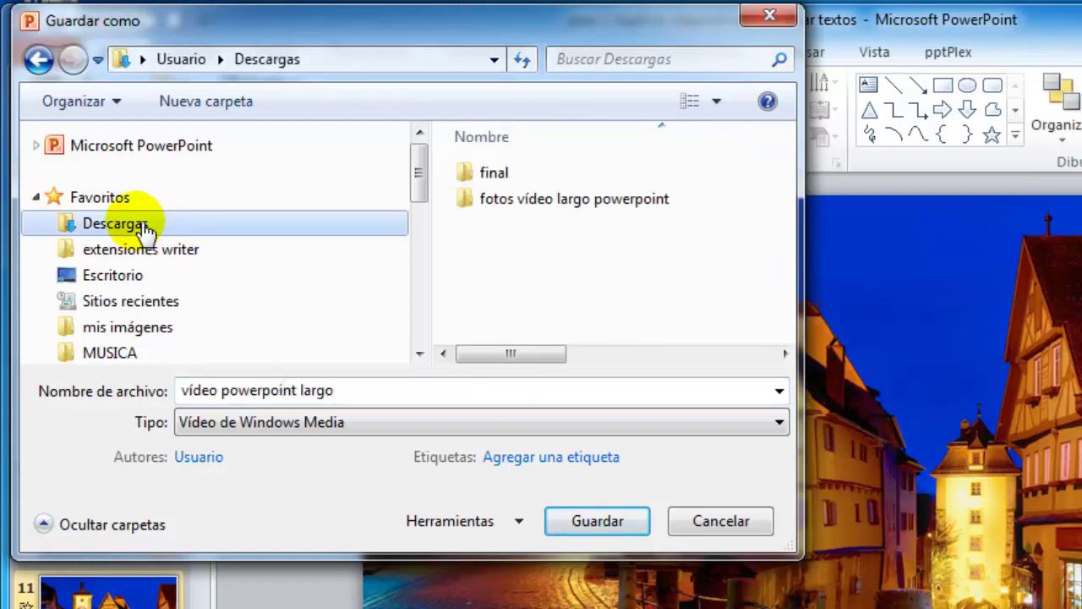
{"action": "left_click", "coordinate": [607, 522]}
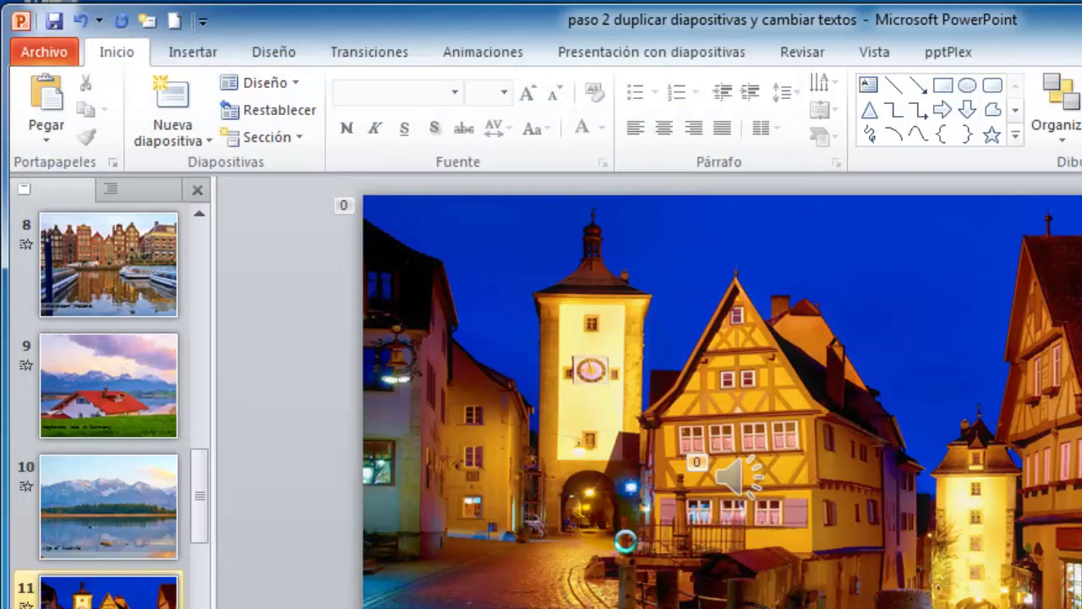